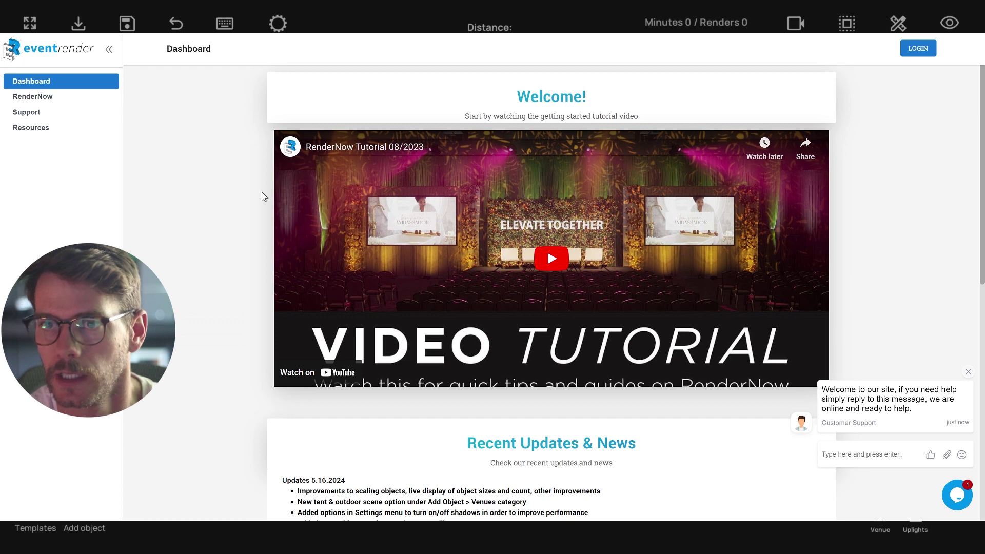
# Review the dashboard's getting started tutorial and the Recent Updates & News list.
pyautogui.scroll(-1, 414, 300)
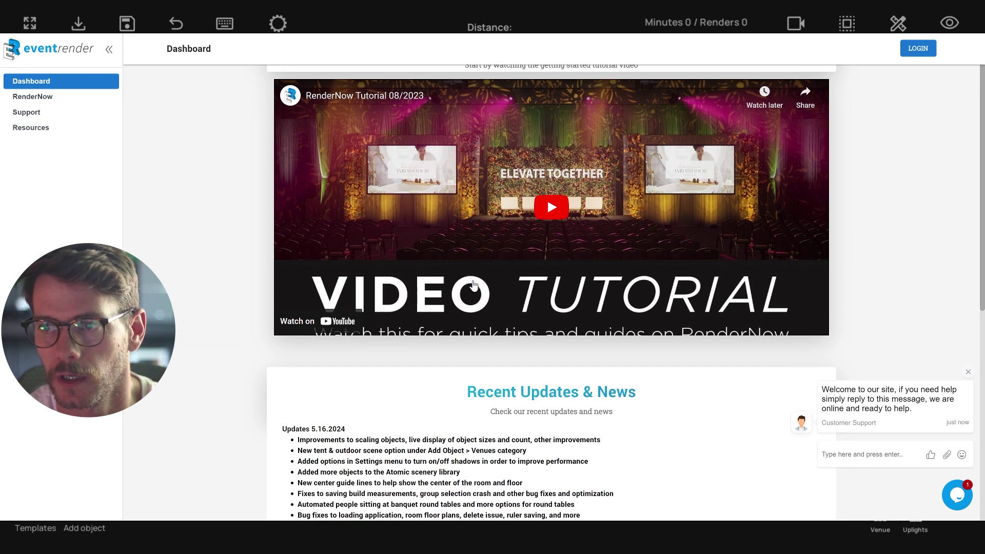
pyautogui.scroll(1, 359, 282)
pyautogui.scroll(-1, 547, 198)
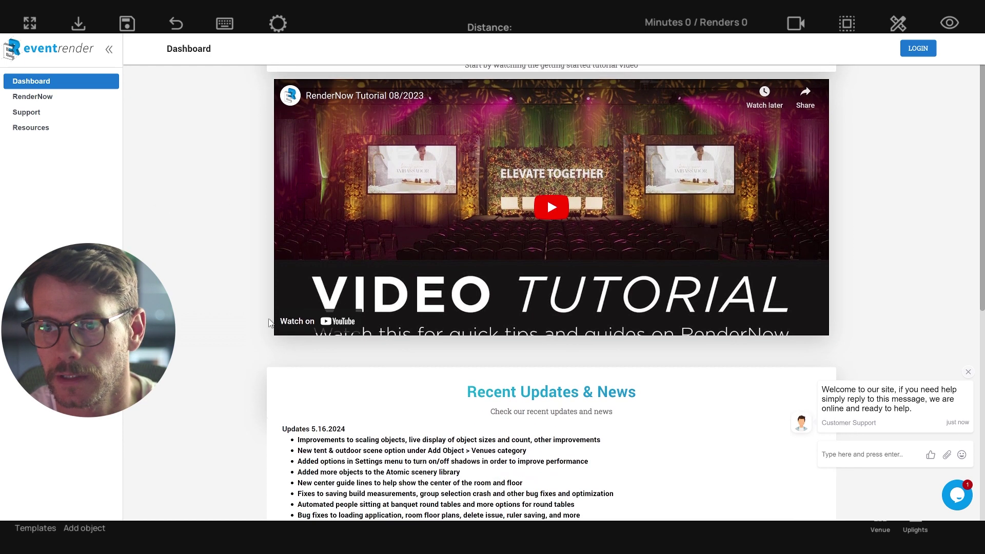
pyautogui.scroll(1, 540, 228)
pyautogui.scroll(-1, 533, 245)
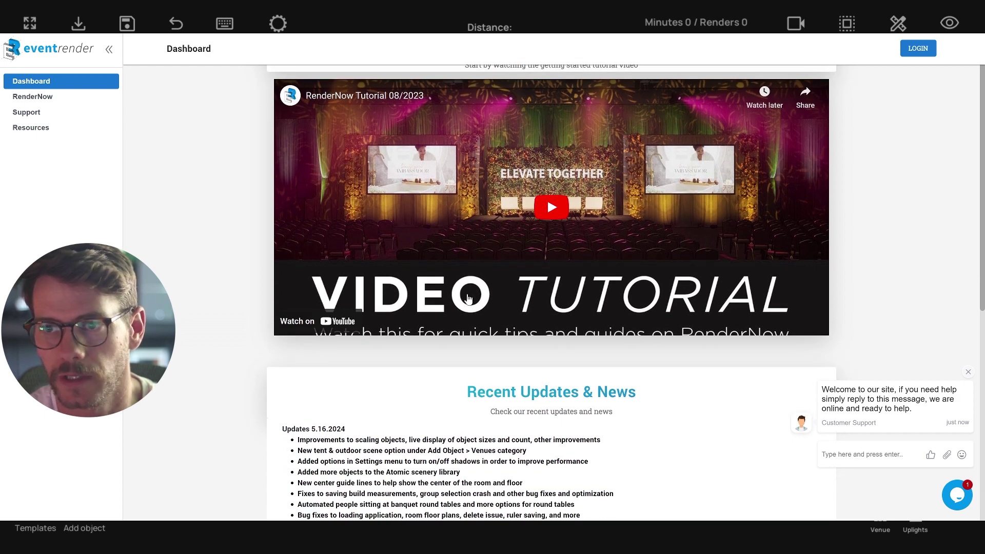
pyautogui.scroll(1, 320, 322)
pyautogui.scroll(-3, 320, 321)
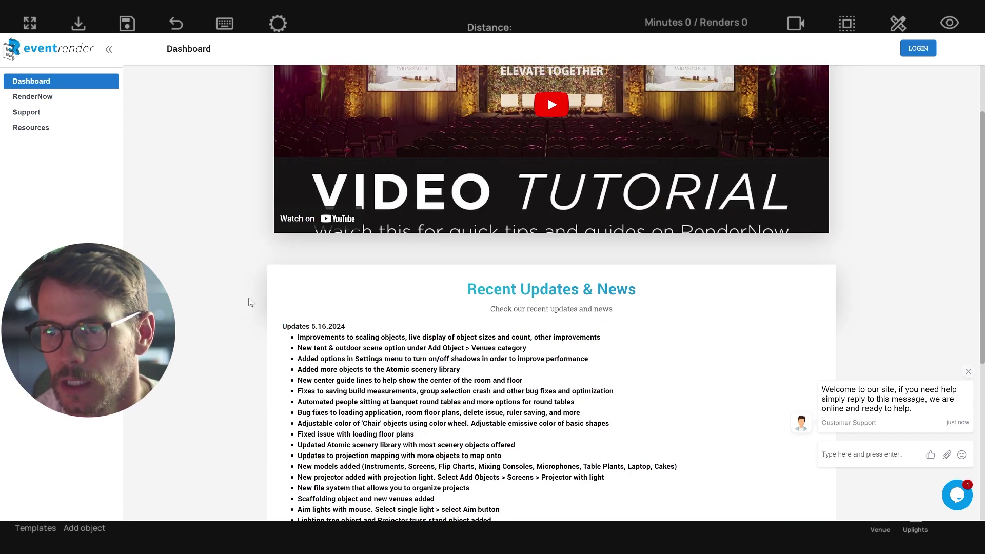
pyautogui.scroll(-1, 493, 282)
pyautogui.scroll(-5, 493, 282)
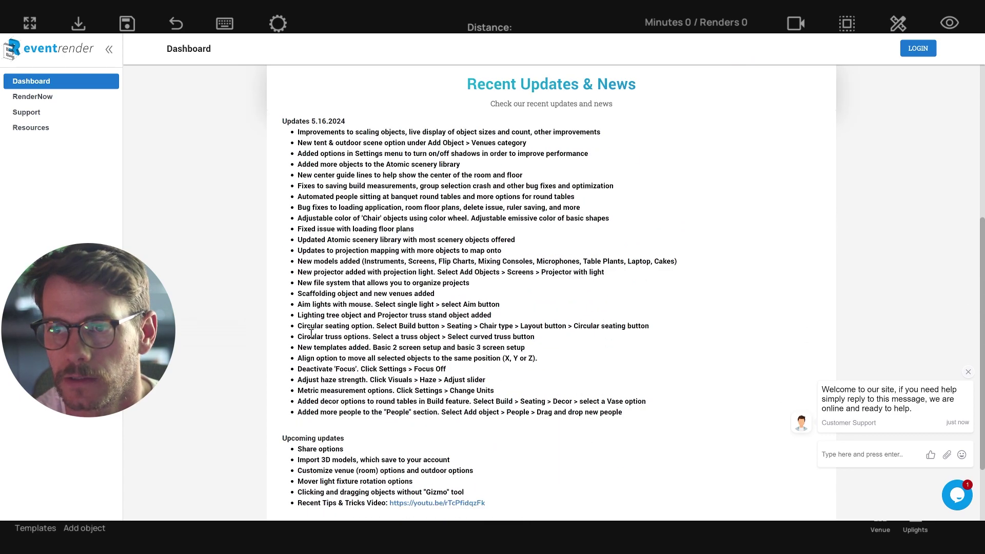
pyautogui.scroll(9, 368, 386)
pyautogui.scroll(-1, 365, 443)
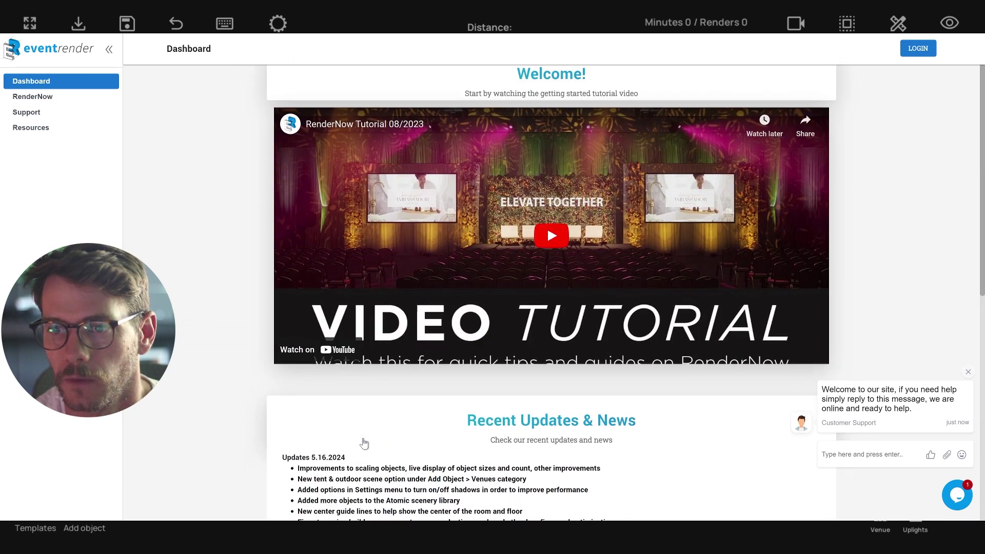
pyautogui.scroll(1, 365, 443)
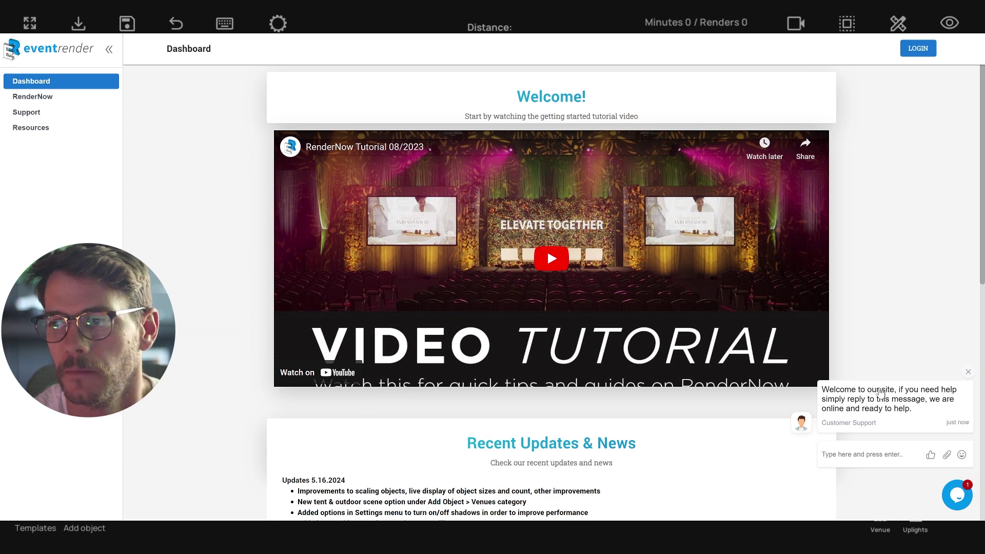
# Dismiss the support chat message and start logging in to the account.
pyautogui.click(969, 373)
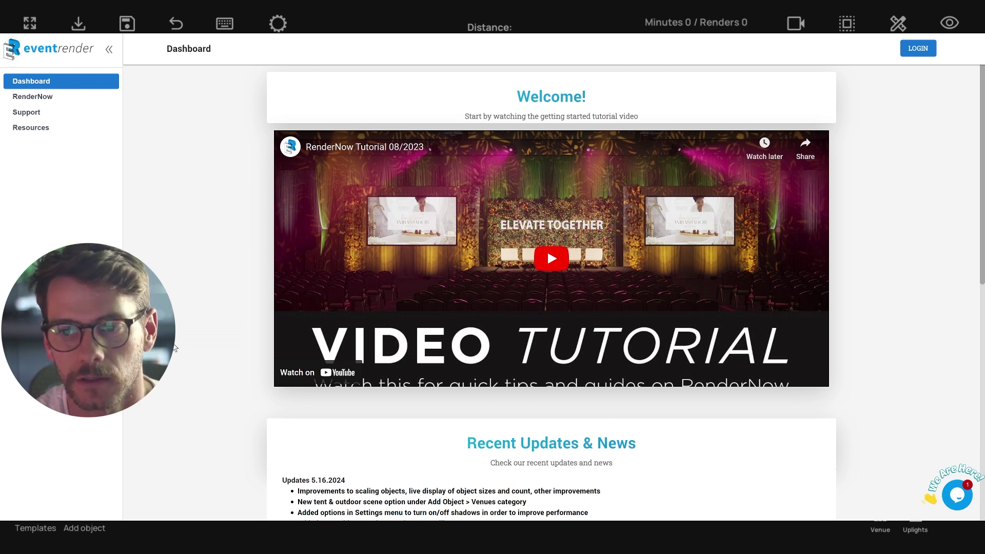
pyautogui.click(918, 48)
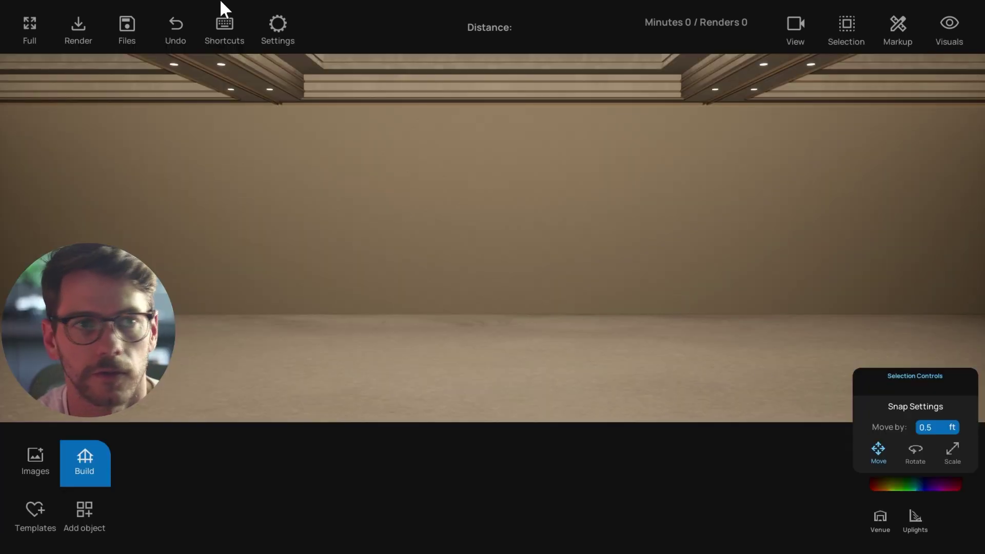
# Browse the saved projects at the top folder level, select the Starter Project, and close the project list without loading it.
pyautogui.click(127, 26)
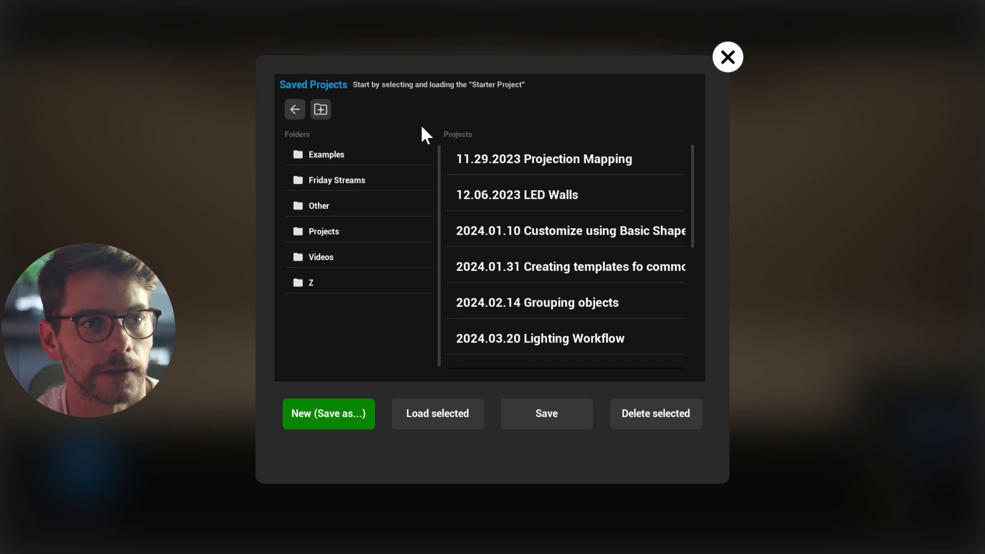
pyautogui.click(295, 109)
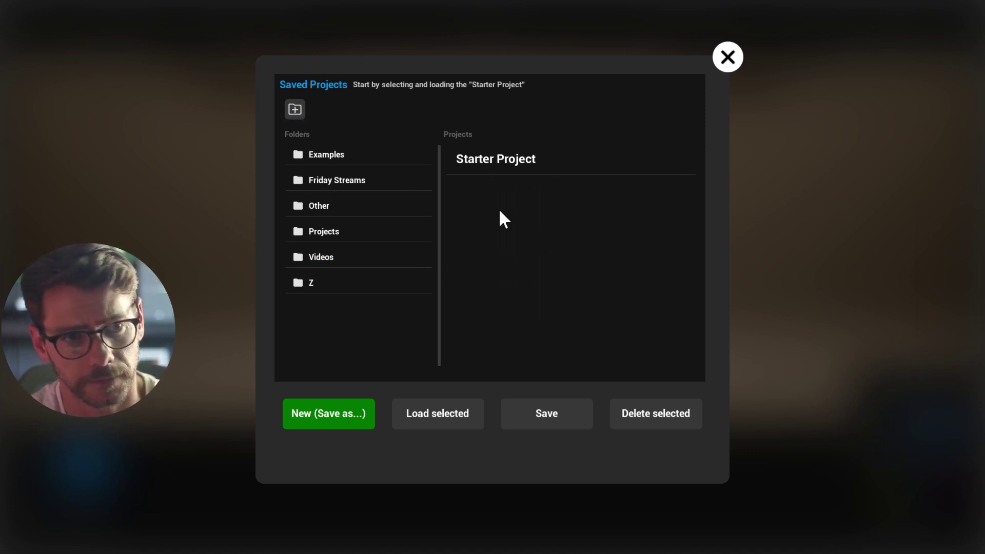
pyautogui.click(527, 172)
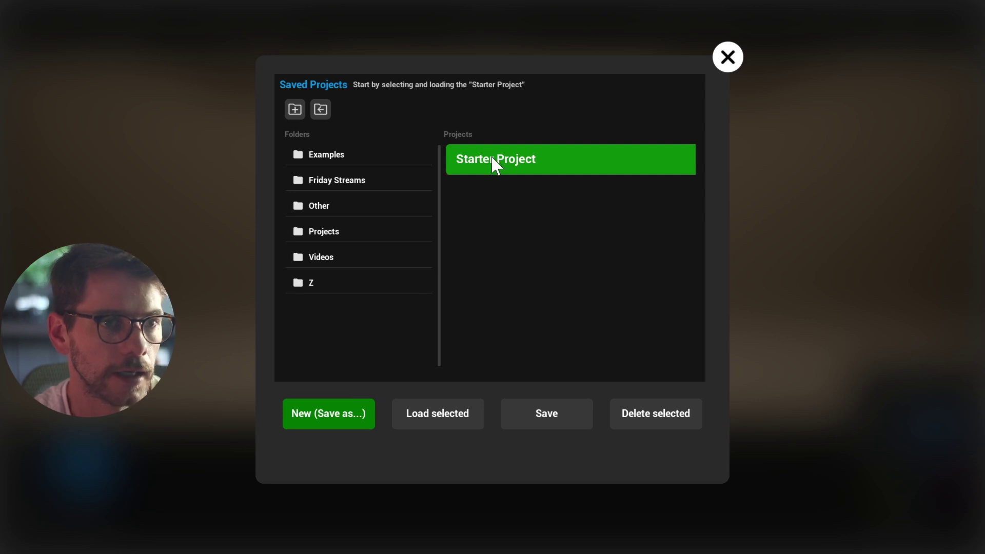
pyautogui.click(728, 57)
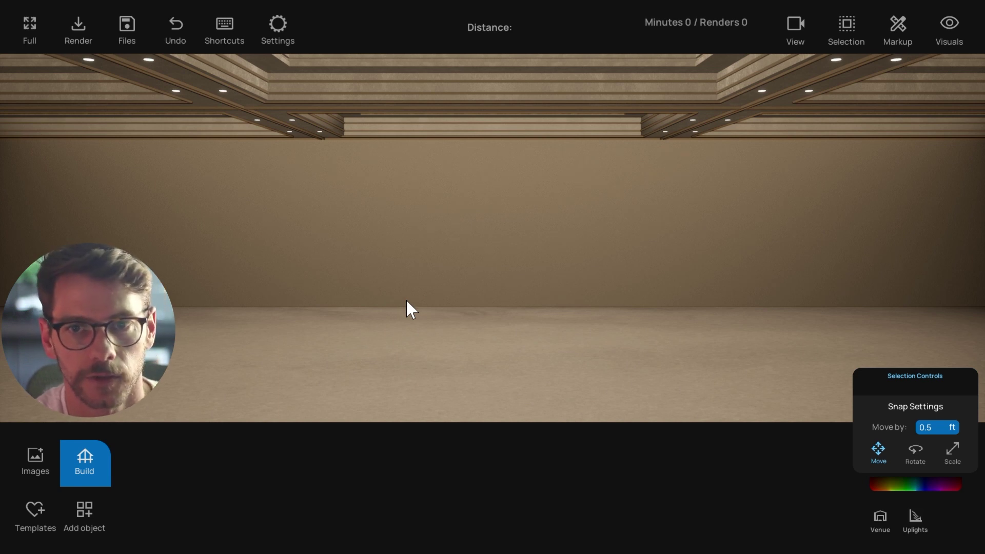
pyautogui.press('s')
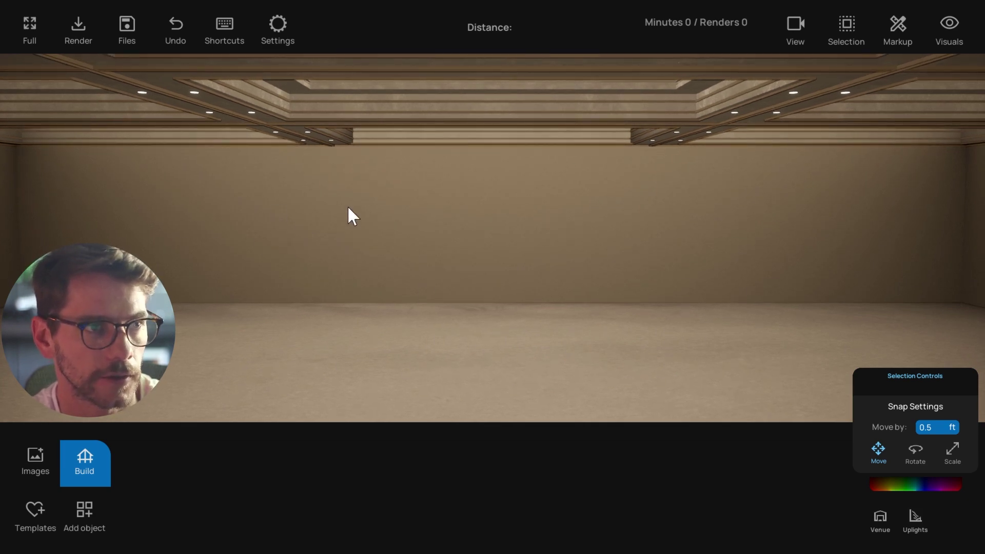
pyautogui.moveTo(421, 295); pyautogui.dragTo(439, 320)
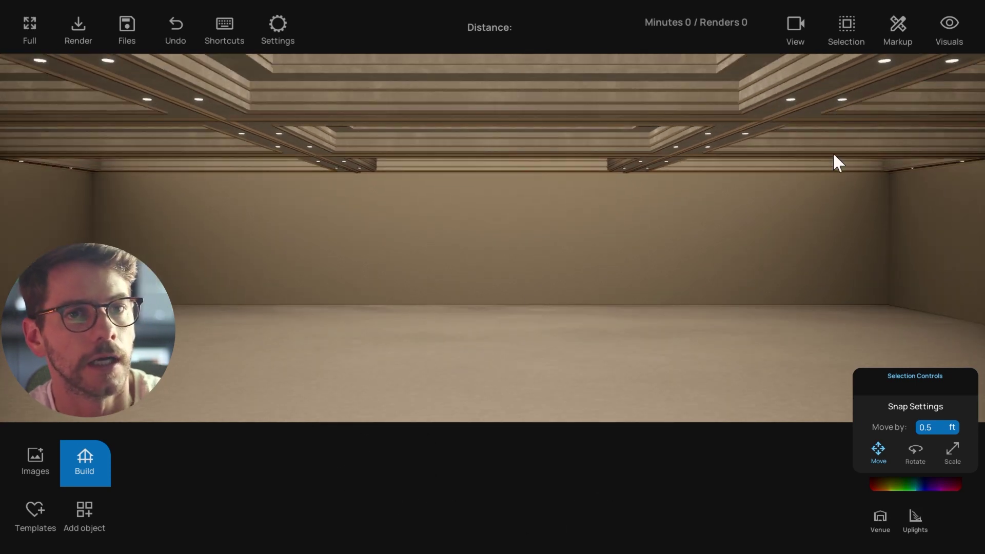
pyautogui.moveTo(533, 295); pyautogui.dragTo(466, 297)
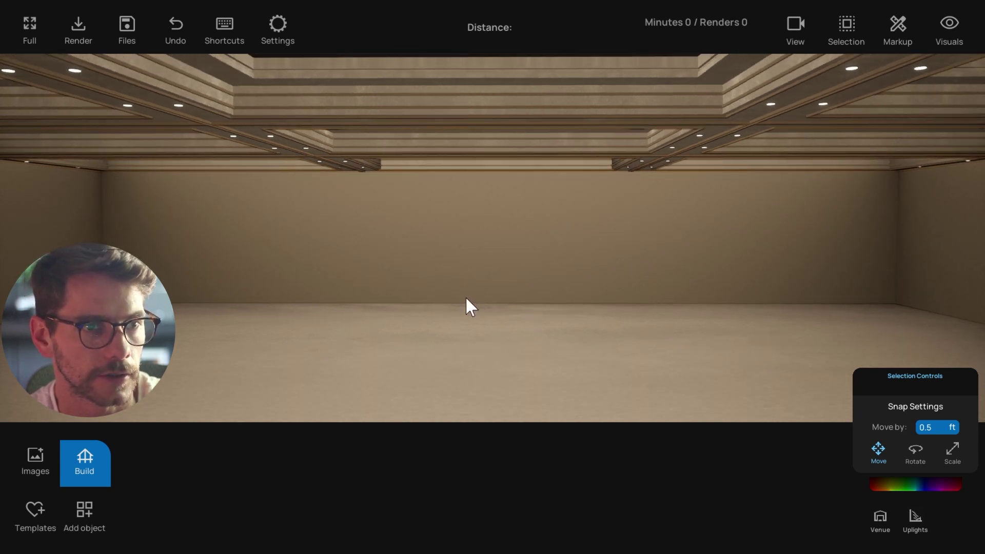
# Inspect the venue in the Top and Left camera views, and return to the Orbit camera.
pyautogui.click(799, 22)
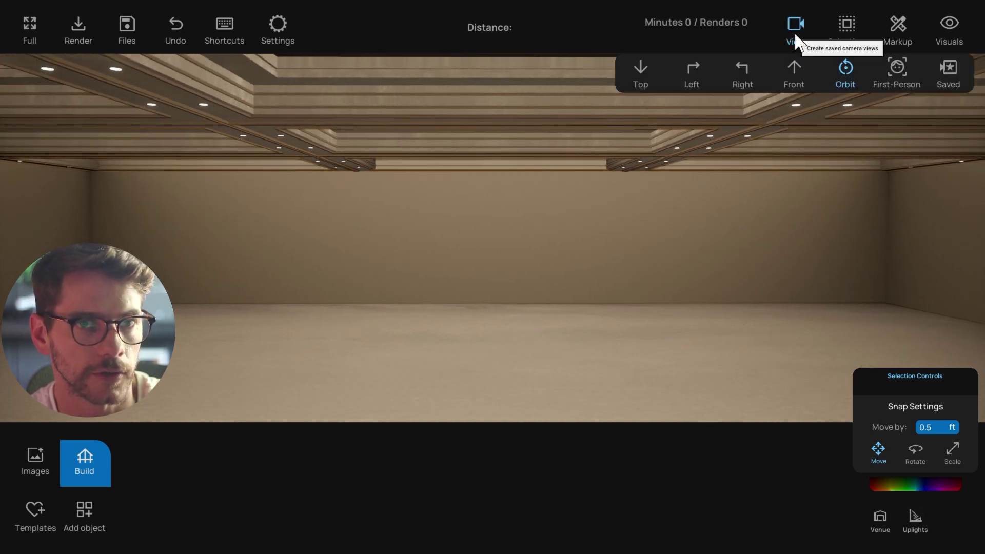
pyautogui.click(641, 75)
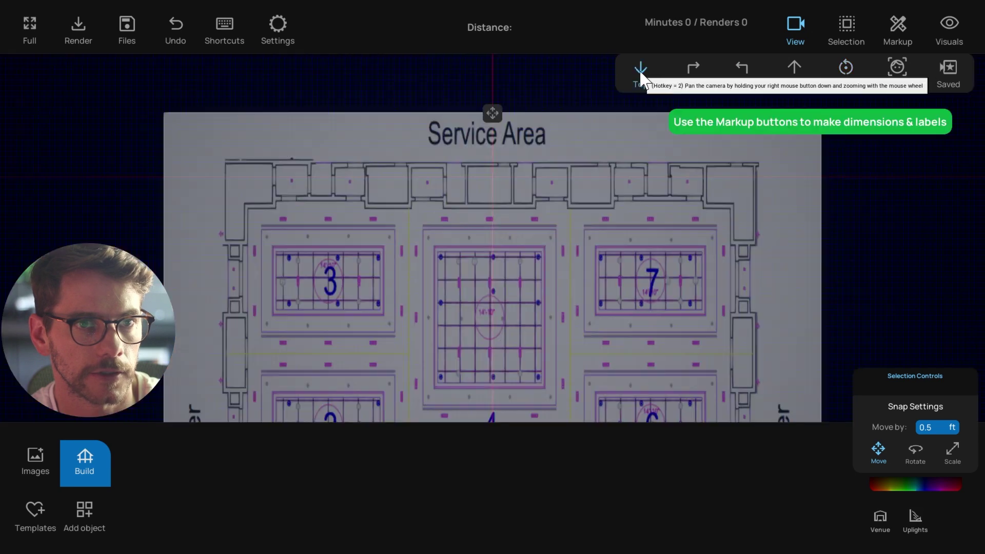
pyautogui.click(741, 72)
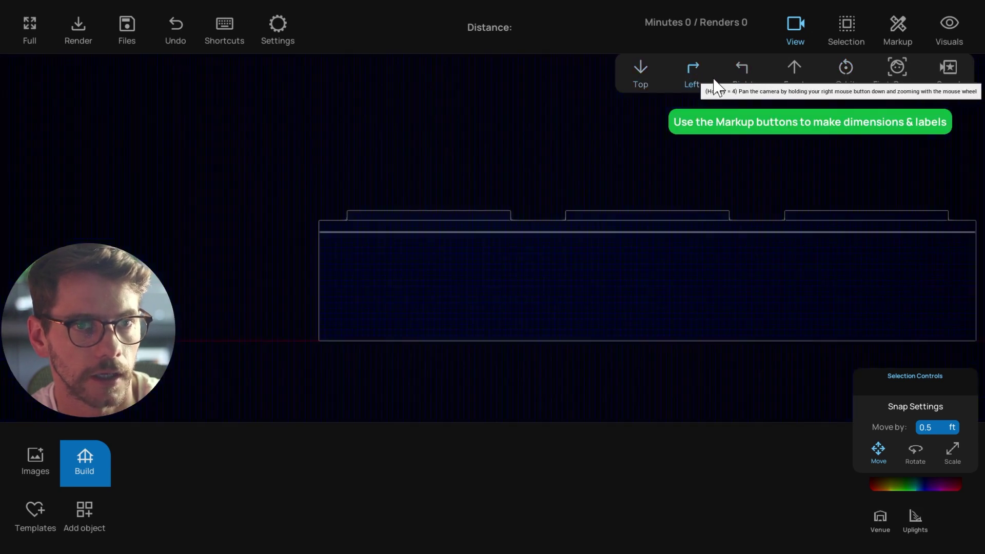
pyautogui.click(642, 69)
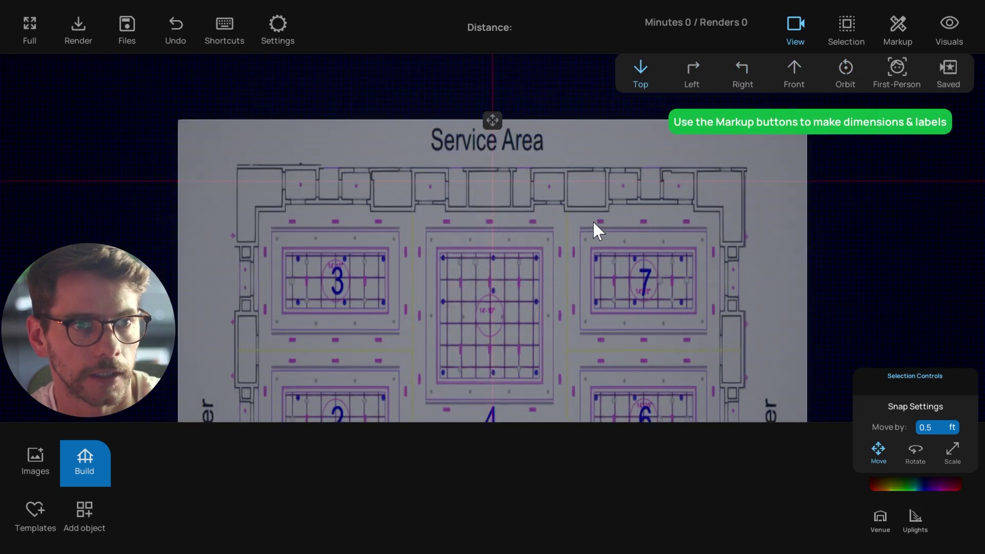
pyautogui.moveTo(565, 248); pyautogui.dragTo(562, 224, button='right')
pyautogui.scroll(-1, 561, 224)
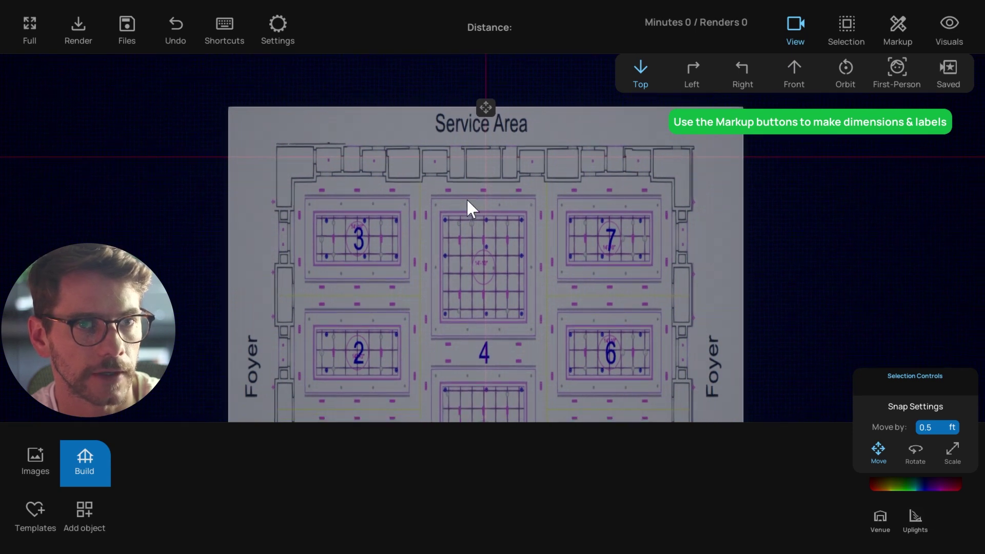
pyautogui.scroll(2, 506, 195)
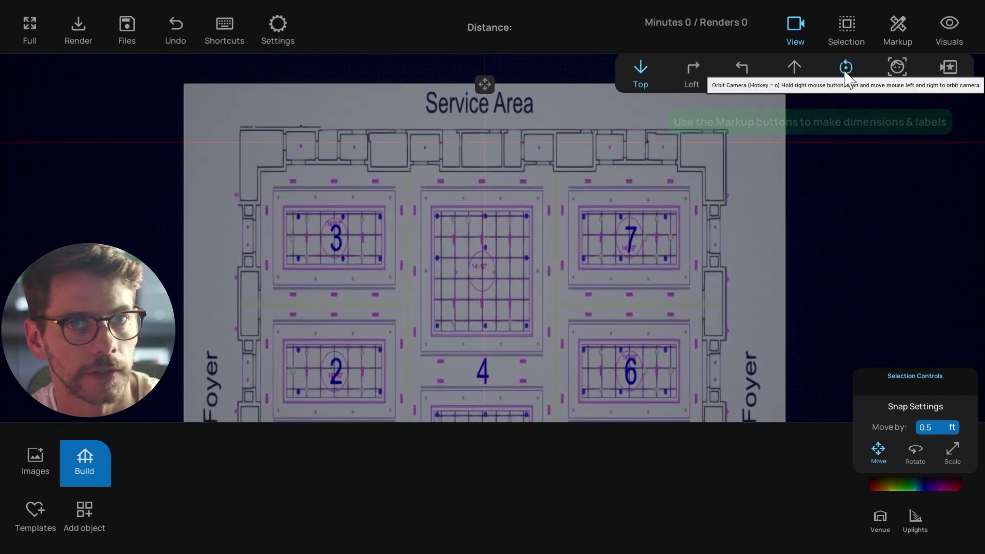
pyautogui.click(845, 71)
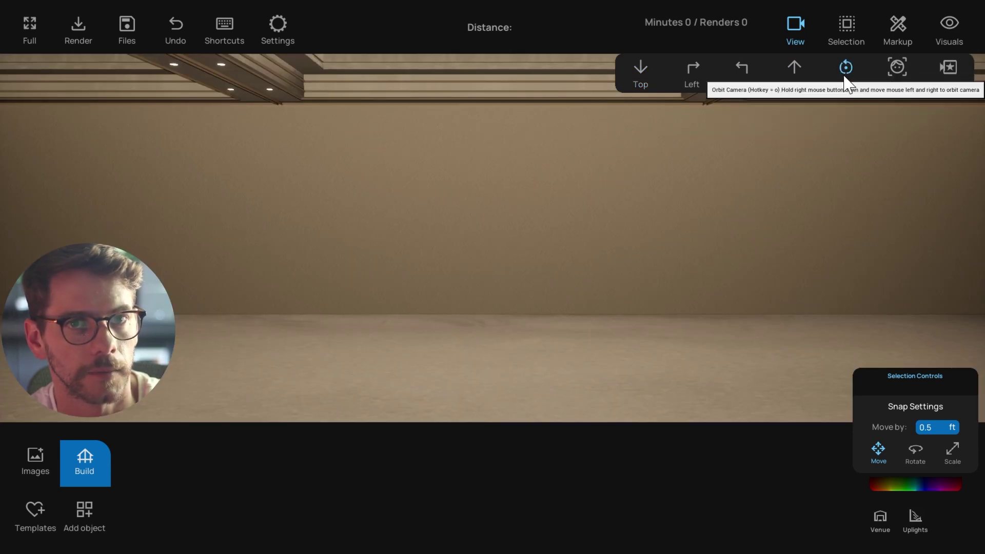
pyautogui.click(796, 32)
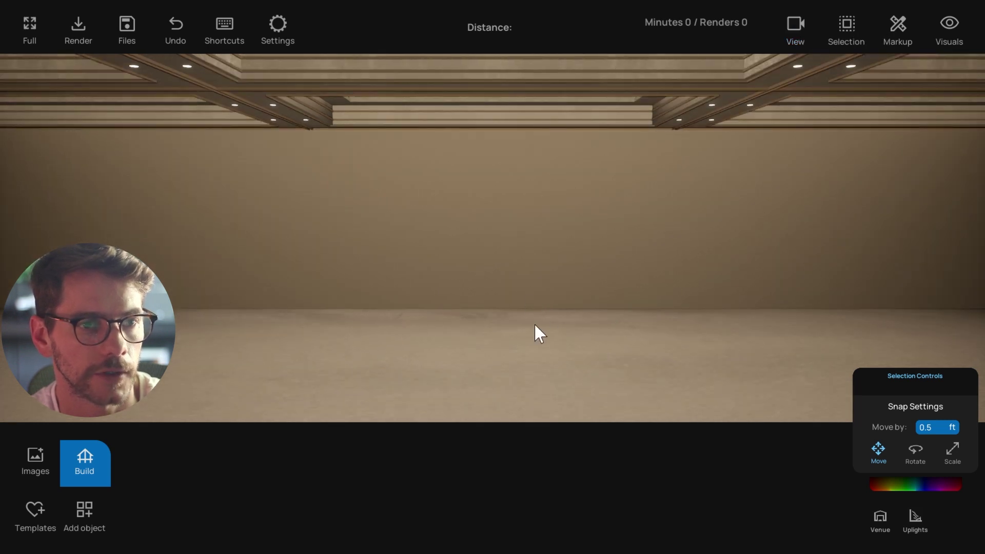
# Place a screen from the Screens object category in the middle of the room, delete it, and close the object library.
pyautogui.moveTo(608, 333); pyautogui.dragTo(420, 368)
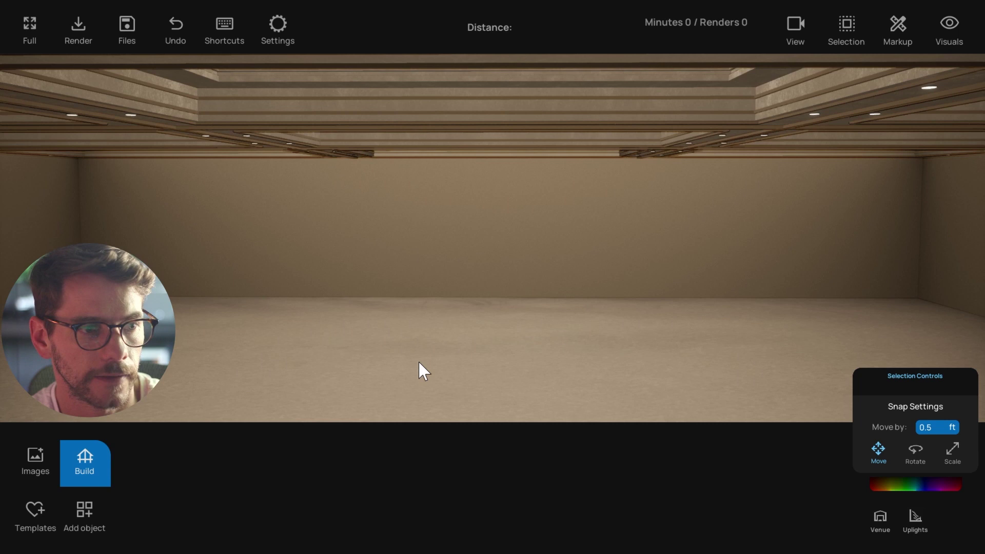
pyautogui.click(95, 513)
pyautogui.click(384, 507)
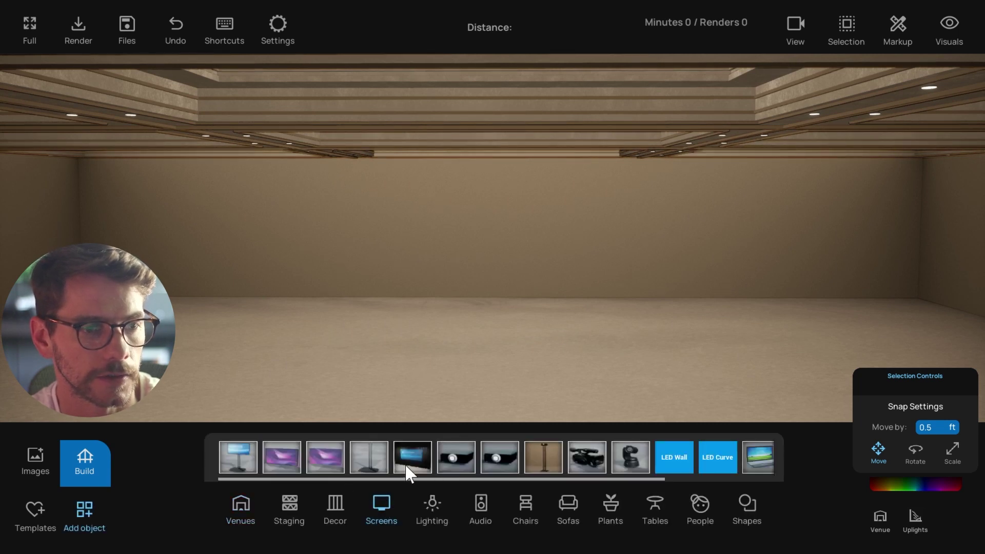
pyautogui.moveTo(407, 466); pyautogui.dragTo(530, 337)
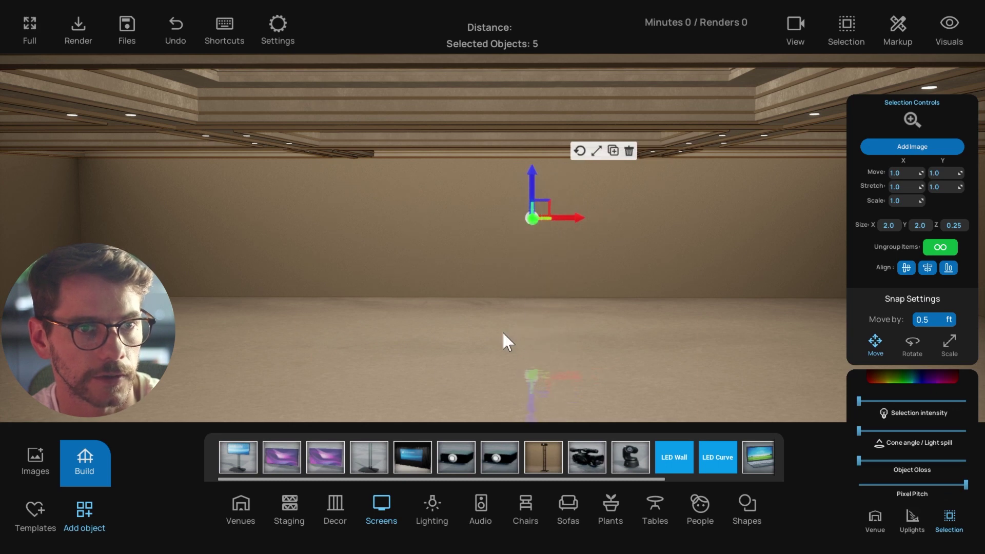
pyautogui.press('Delete')
pyautogui.scroll(3, 515, 306)
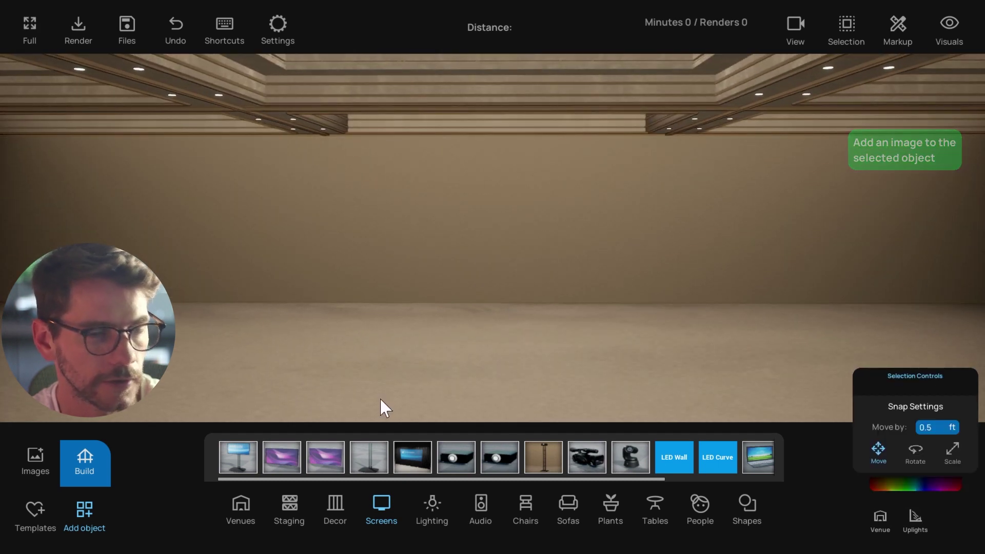
pyautogui.moveTo(381, 399); pyautogui.dragTo(389, 402, button='right')
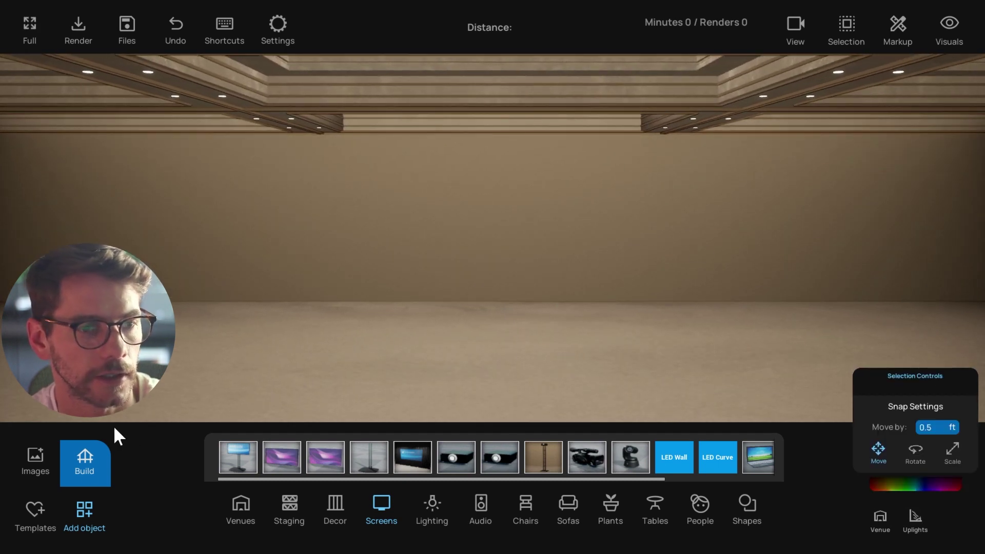
pyautogui.click(82, 510)
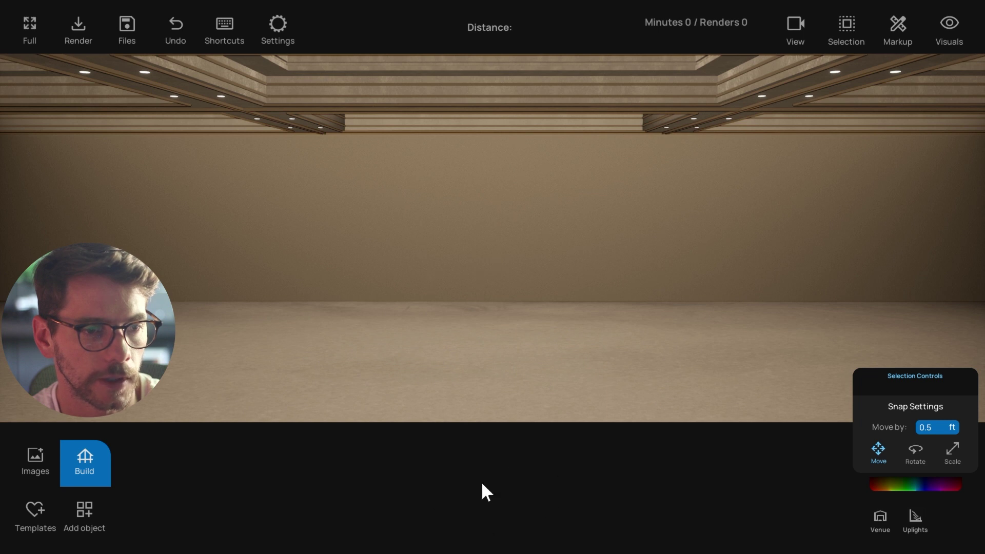
pyautogui.moveTo(408, 402); pyautogui.dragTo(413, 396)
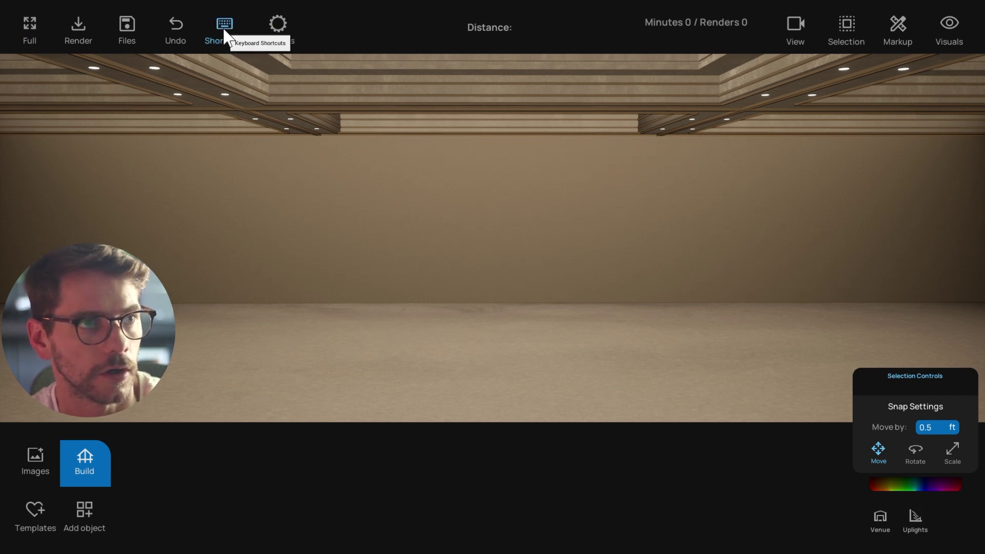
# Look through the saved projects list, the settings, the keyboard shortcuts and the render options, closing each one again.
pyautogui.click(127, 30)
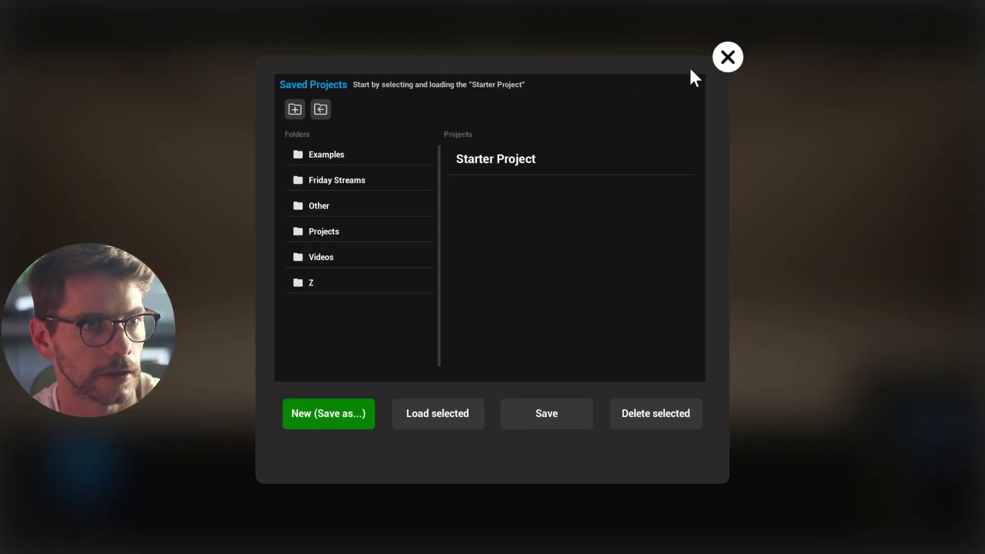
pyautogui.click(728, 58)
pyautogui.click(276, 28)
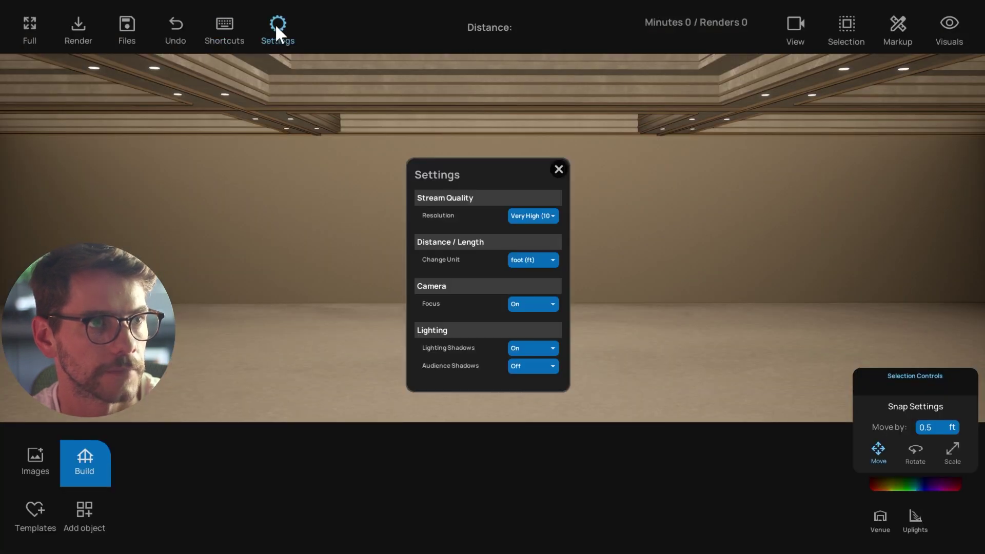
pyautogui.click(215, 28)
pyautogui.click(214, 28)
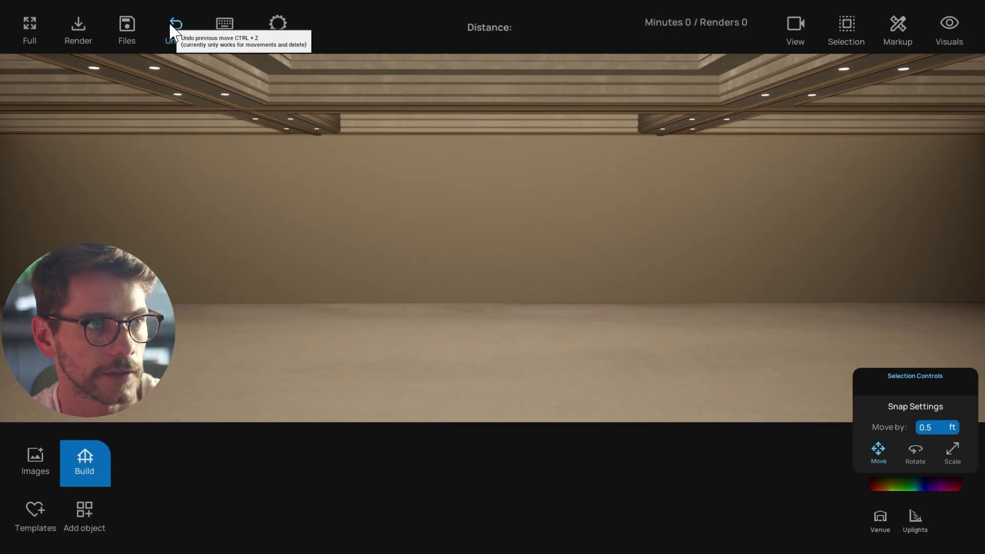
pyautogui.click(78, 27)
pyautogui.click(78, 26)
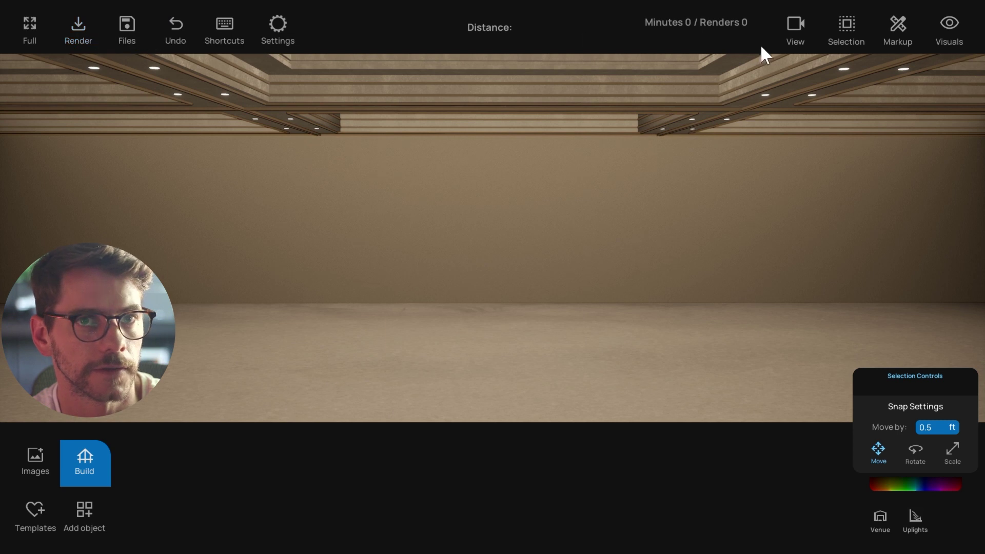
# Look at the list of saved camera views among the view options and close it again.
pyautogui.click(798, 36)
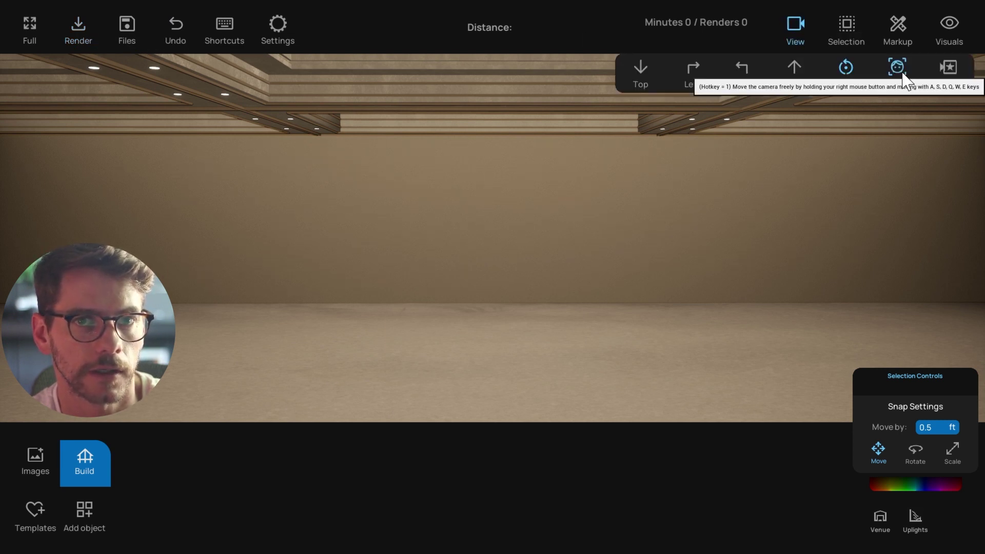
pyautogui.click(948, 72)
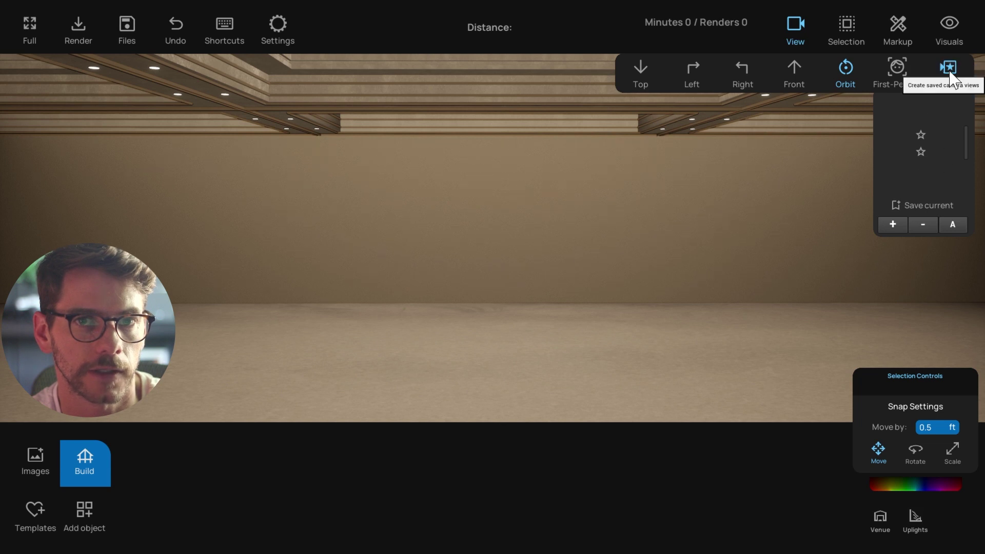
pyautogui.click(953, 68)
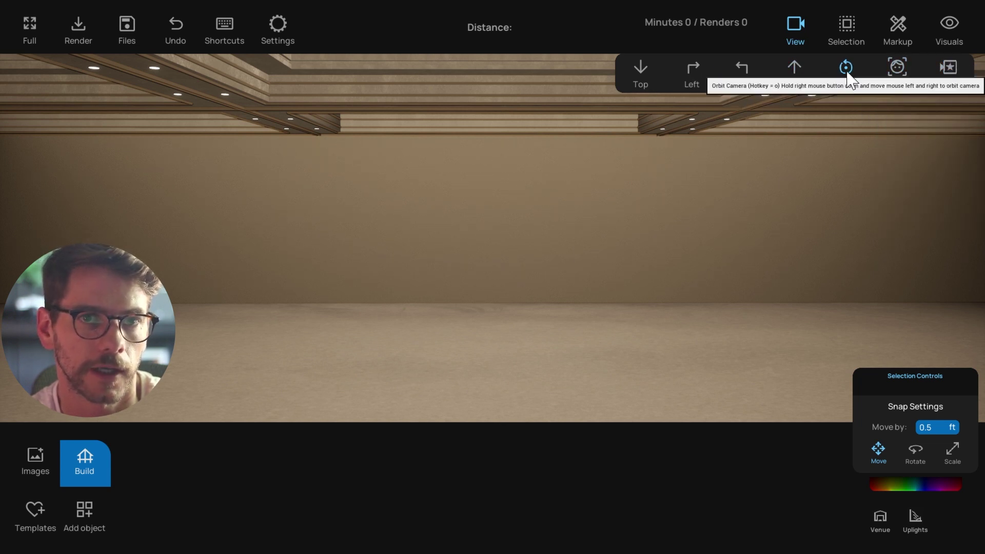
# Look around and move back through the room in the First-Person camera, and return to the Orbit camera.
pyautogui.click(897, 68)
pyautogui.moveTo(692, 270)
pyautogui.mouseDown(button='right')
pyautogui.moveTo(572, 268)
pyautogui.moveTo(820, 284)
pyautogui.moveTo(680, 266)
pyautogui.mouseUp(button='right')
pyautogui.press('s')
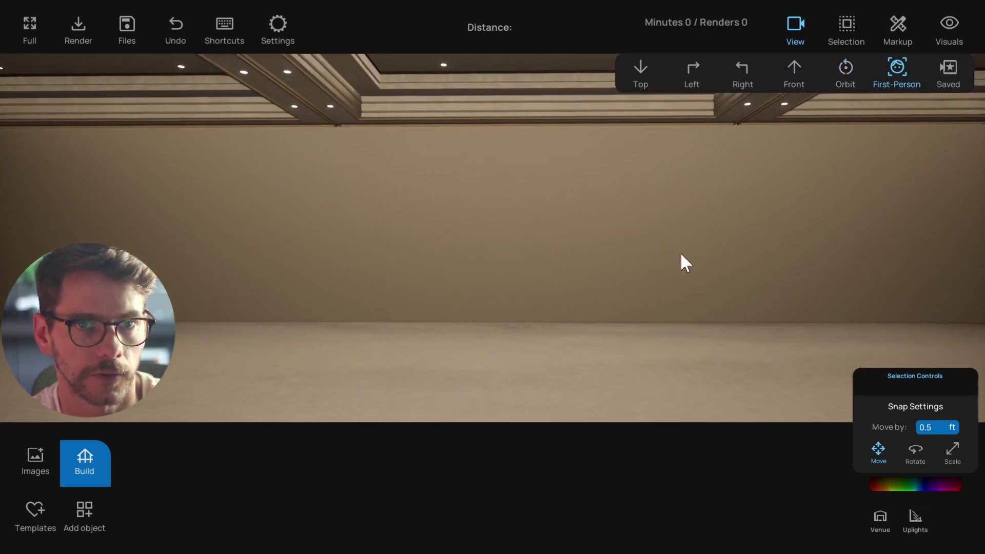
pyautogui.click(845, 74)
pyautogui.moveTo(739, 220); pyautogui.dragTo(586, 302)
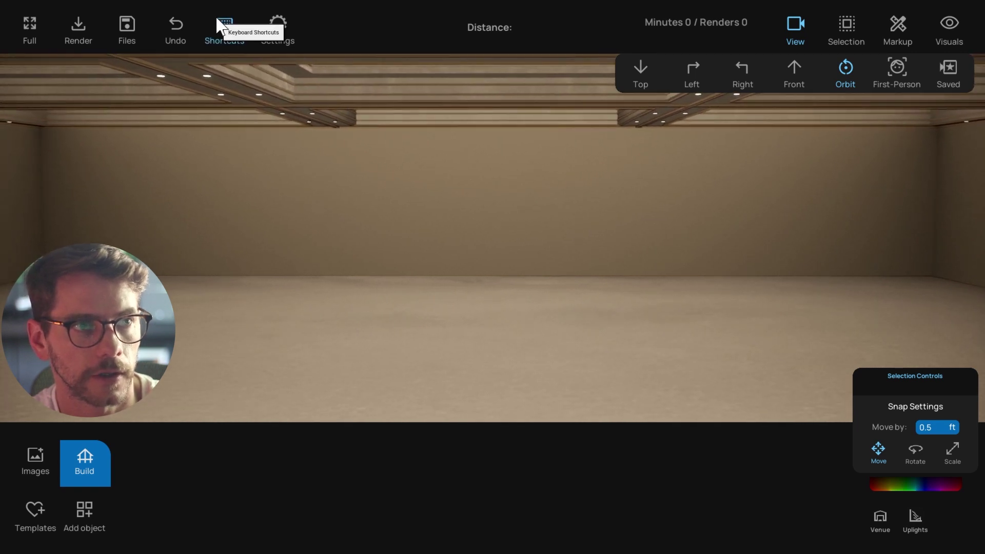
# Examine the selection options, including the object categories offered by Select all, and close that list.
pyautogui.click(870, 33)
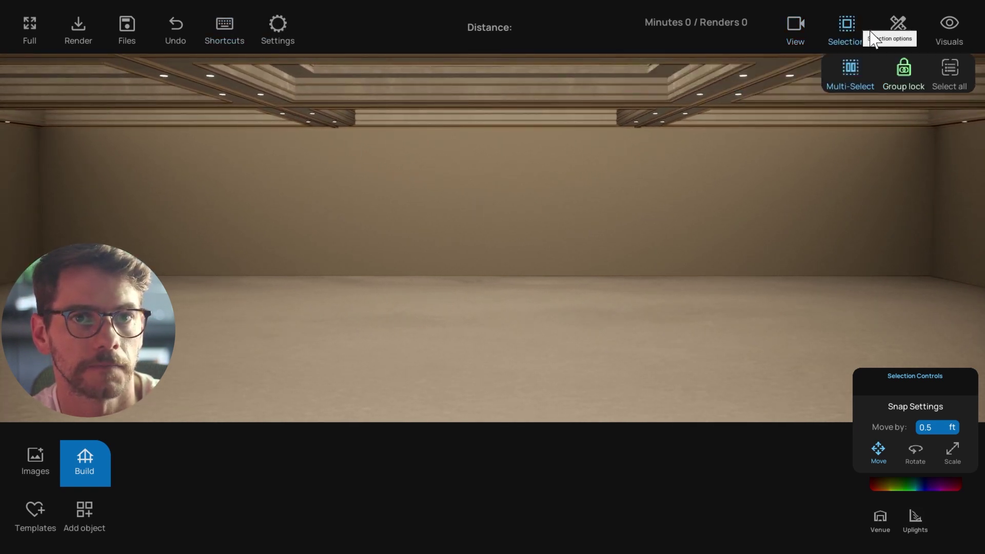
pyautogui.click(950, 74)
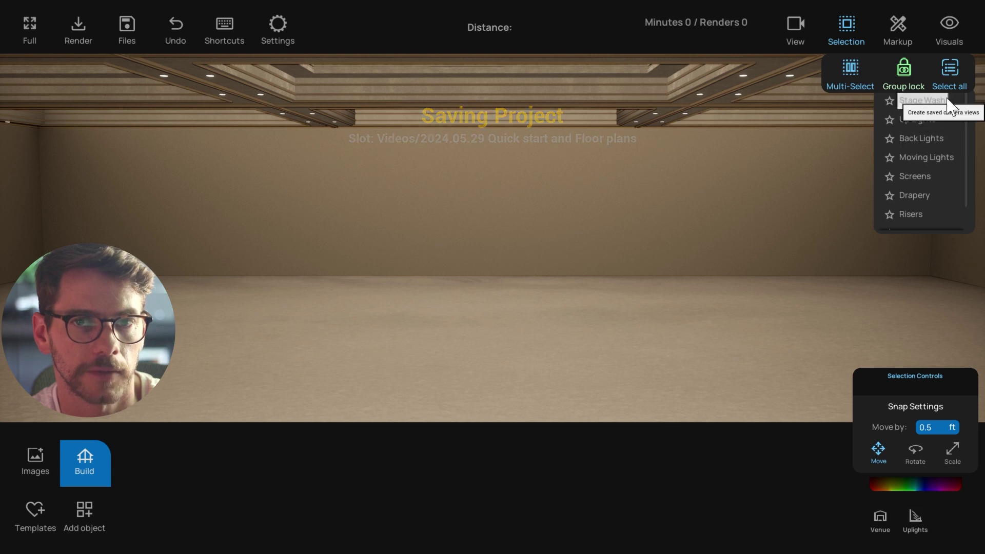
pyautogui.click(947, 77)
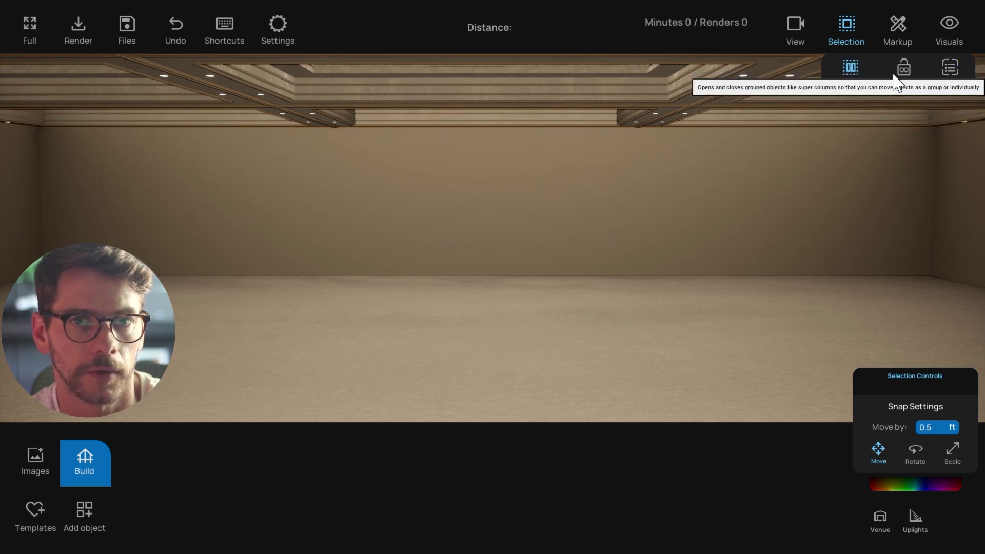
# Examine the markup options over the top-view floor plan and activate the Ruler without drawing a measurement.
pyautogui.click(898, 30)
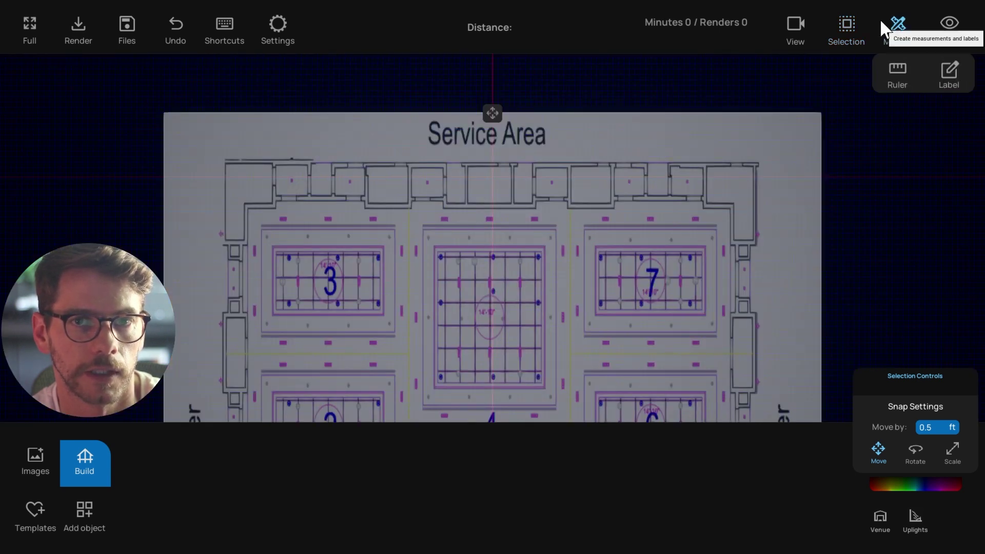
pyautogui.scroll(3, 647, 189)
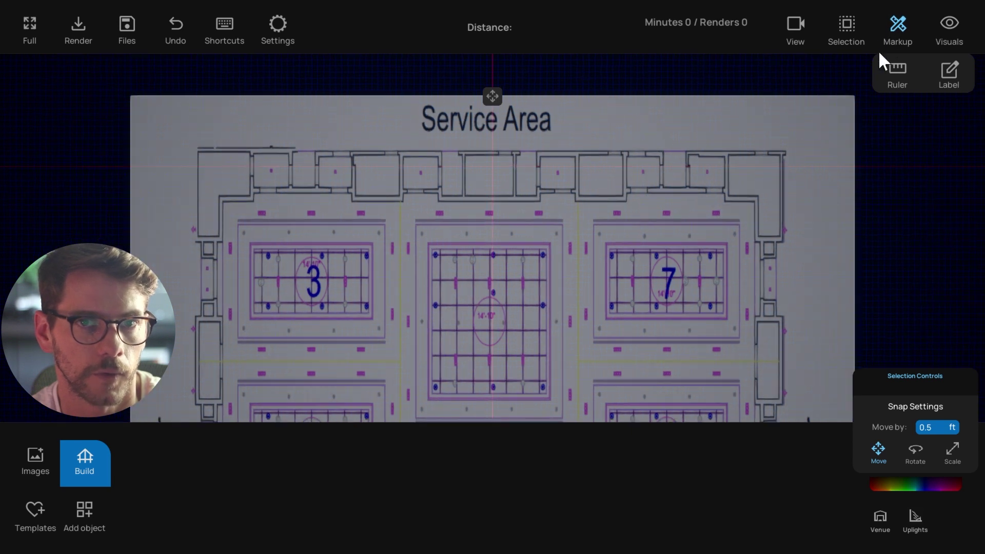
pyautogui.click(898, 74)
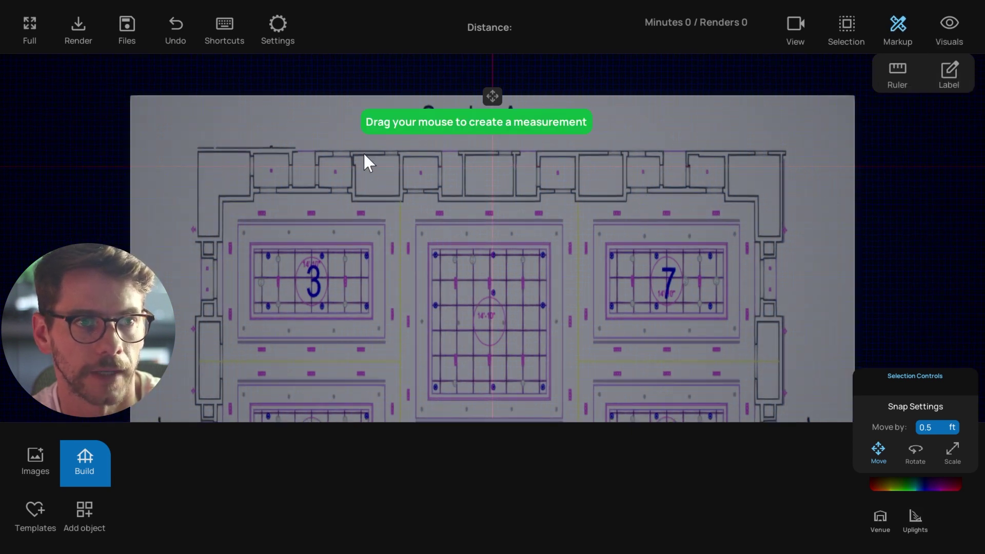
# Cycle the floor plan's grid view through its background colors, including white and bright blue, back to dark blue.
pyautogui.click(950, 25)
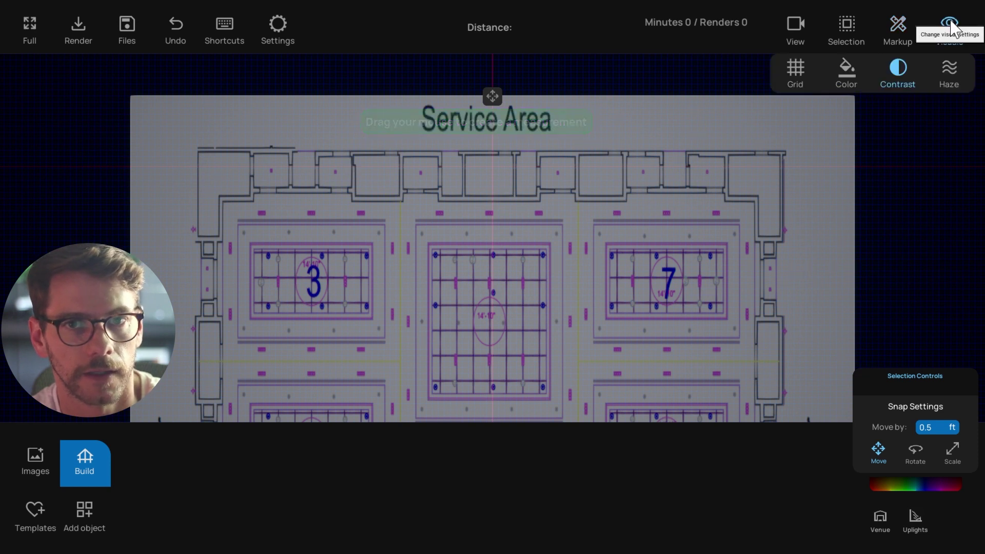
pyautogui.click(849, 75)
pyautogui.click(850, 76)
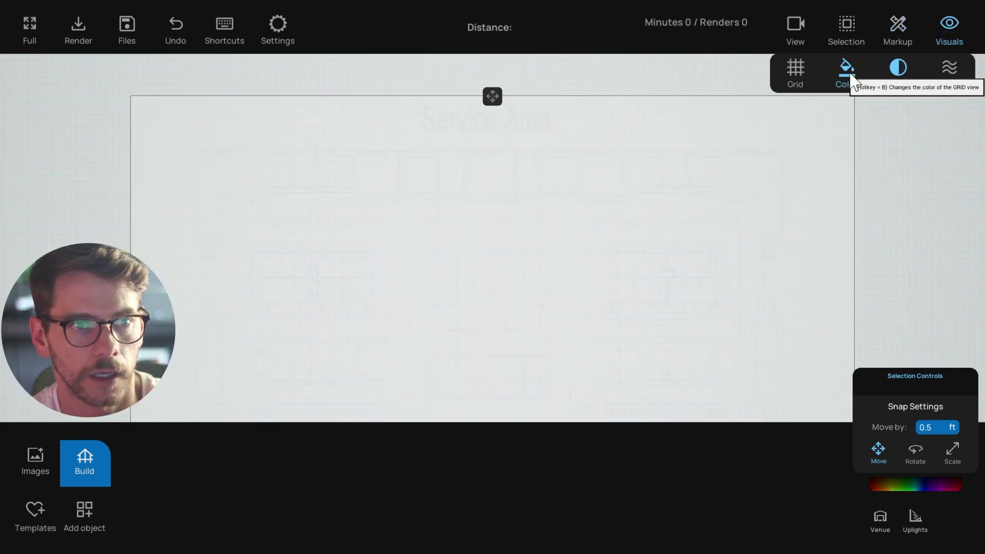
pyautogui.scroll(-3, 677, 211)
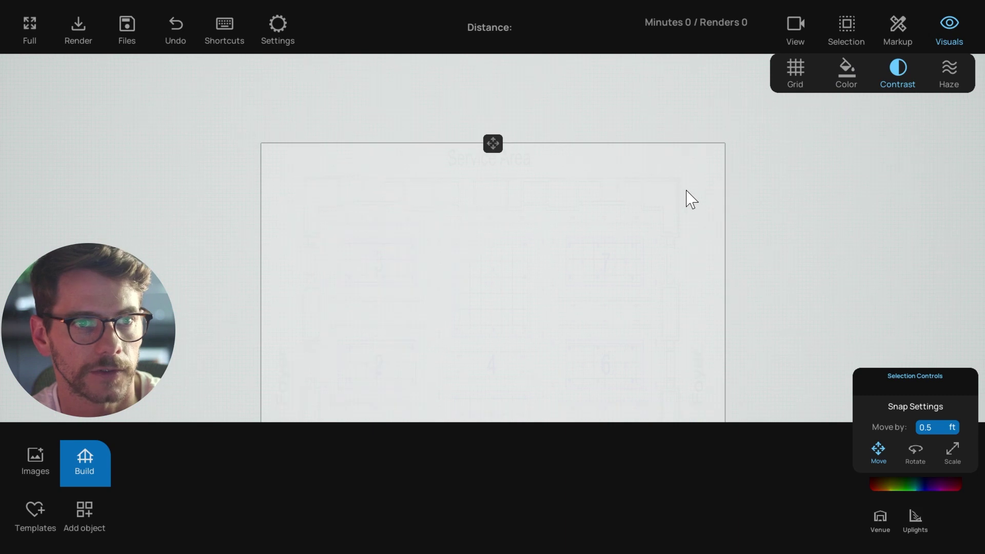
pyautogui.click(848, 67)
pyautogui.click(848, 68)
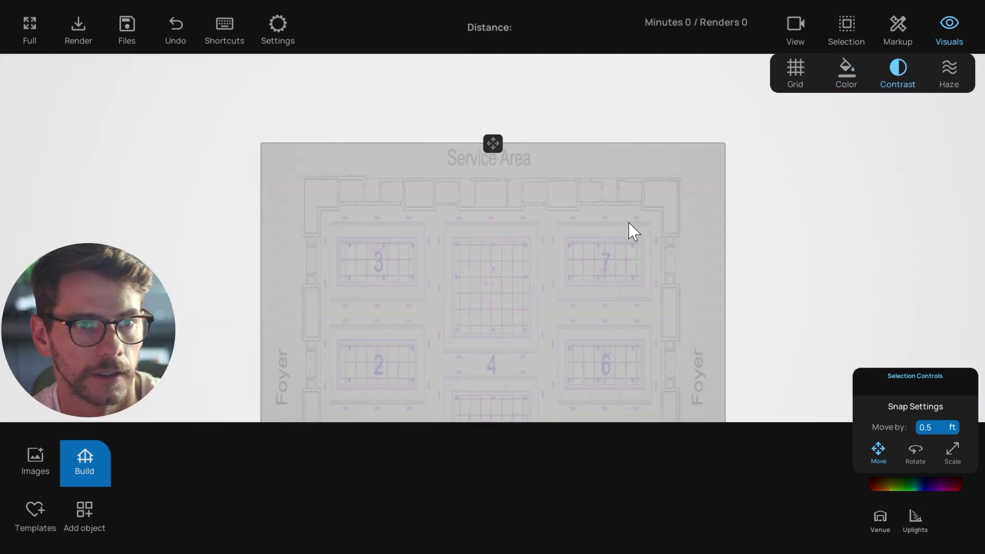
pyautogui.click(850, 74)
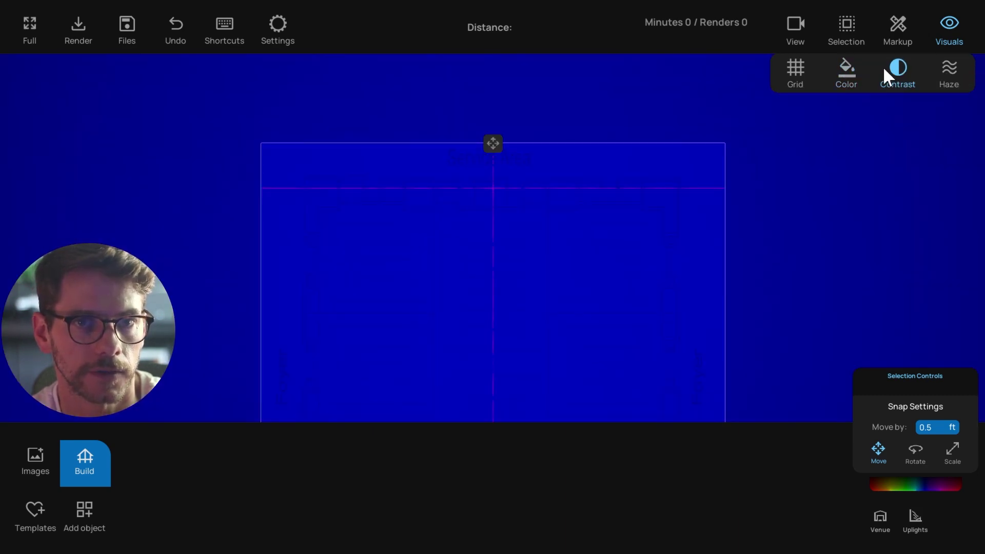
pyautogui.click(895, 79)
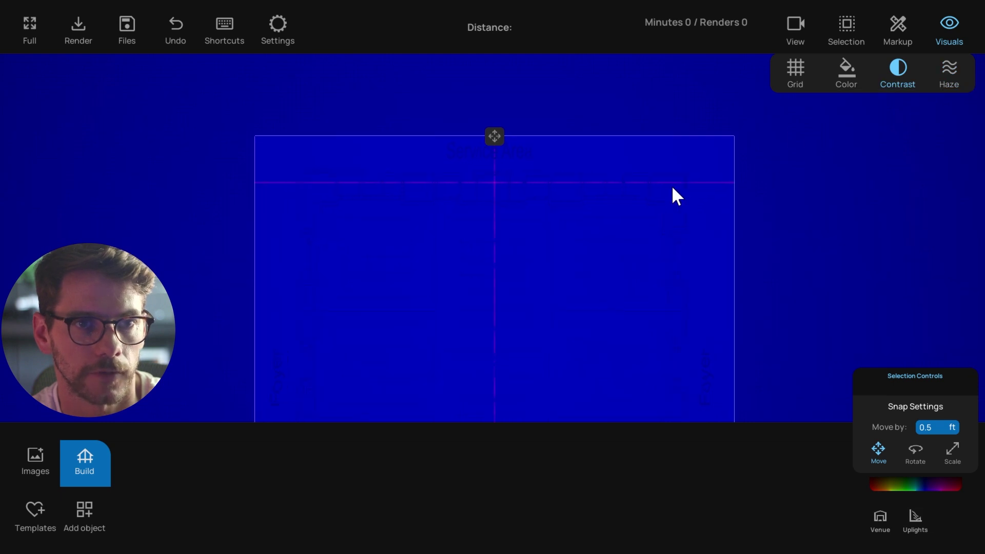
pyautogui.click(850, 73)
pyautogui.click(849, 73)
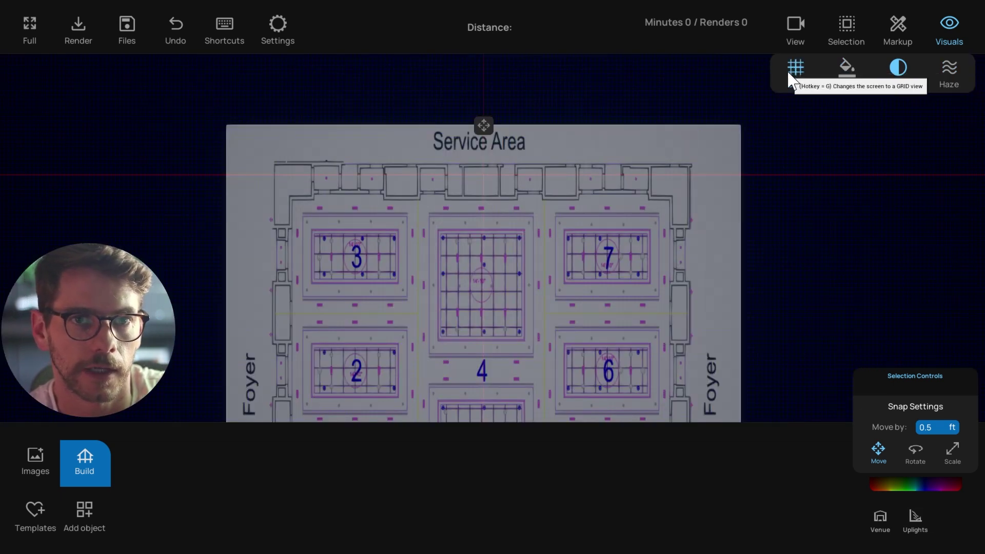
# Leave the floor plan's grid view and return to the room in the First-Person camera.
pyautogui.click(898, 72)
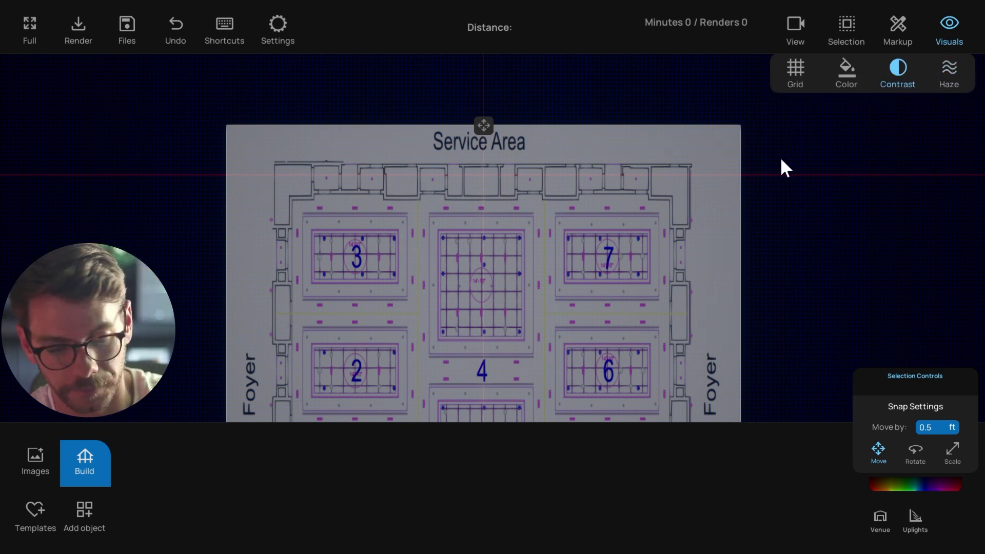
pyautogui.press('1')
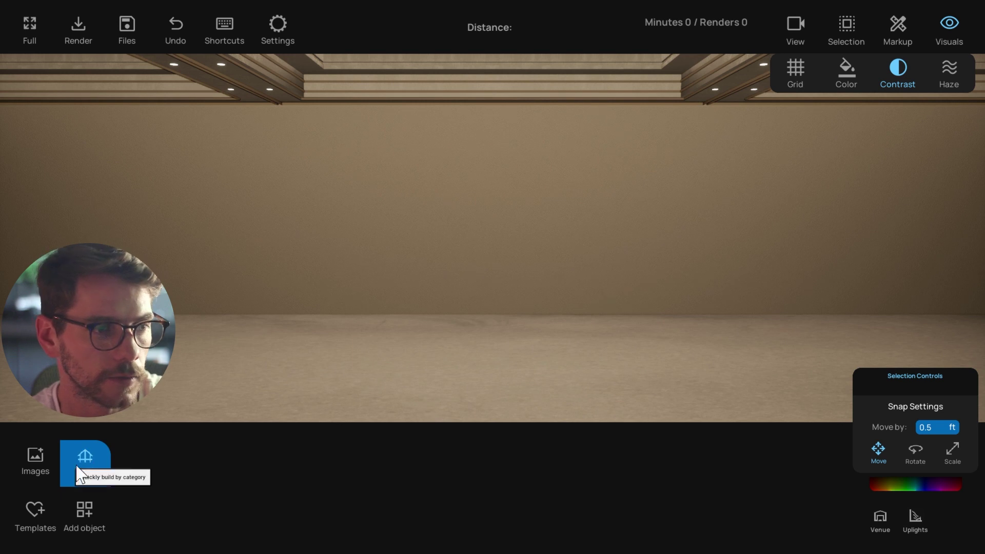
pyautogui.click(949, 28)
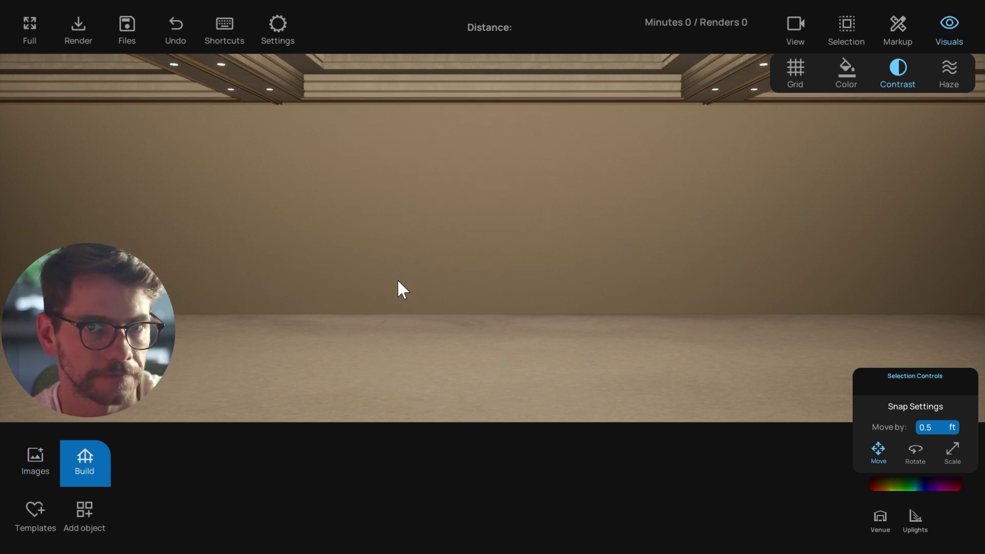
# Browse the image library from top to bottom and back, and close it without choosing an image.
pyautogui.click(36, 458)
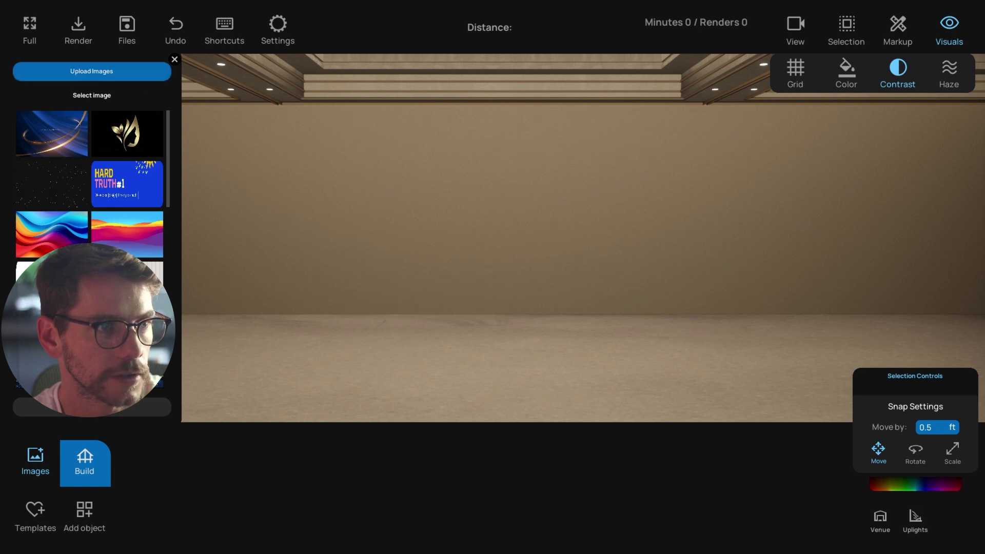
pyautogui.scroll(-3, 83, 204)
pyautogui.scroll(3, 157, 148)
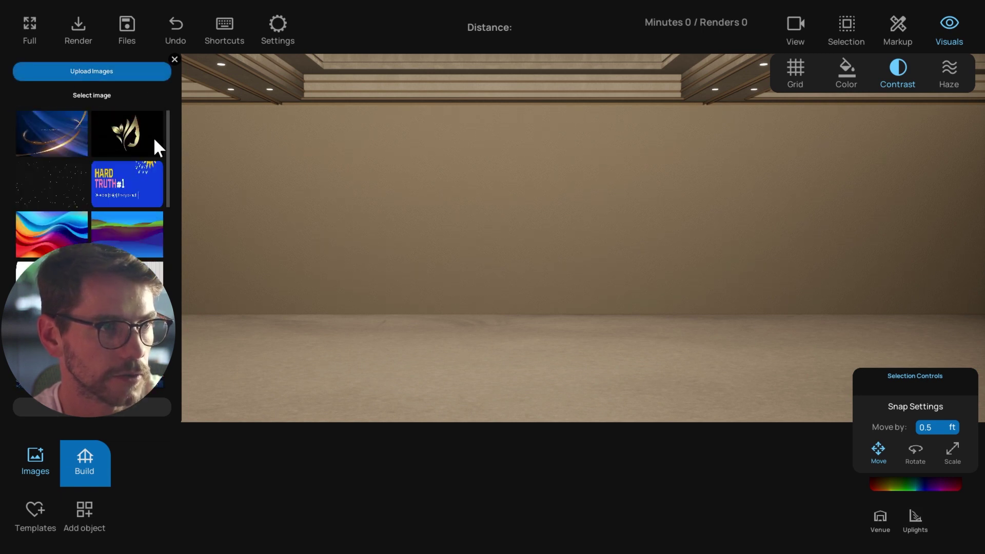
pyautogui.click(174, 60)
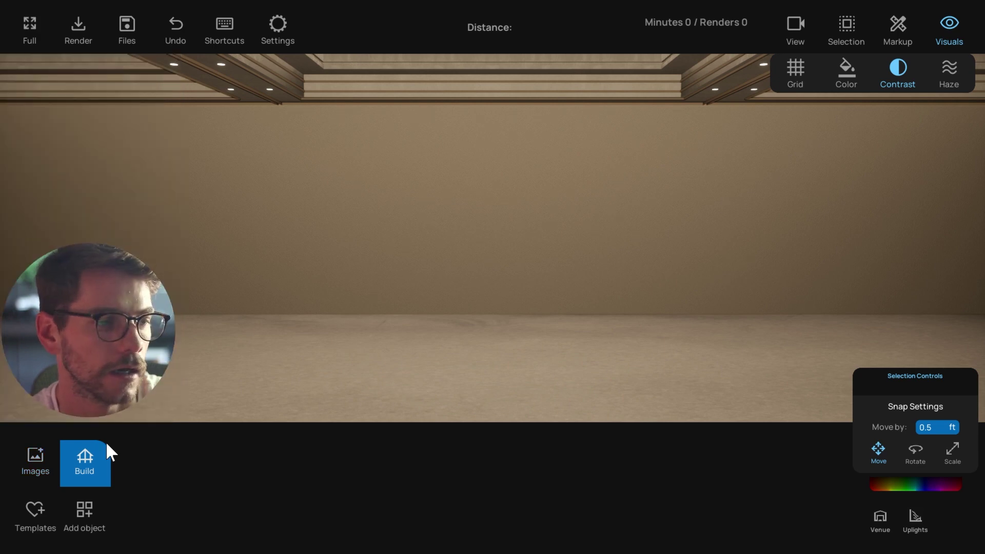
# Apply the stage template with three screens and purple-lit drapery to the room, and clear it again.
pyautogui.click(35, 510)
pyautogui.scroll(-2, 338, 493)
pyautogui.scroll(2, 362, 483)
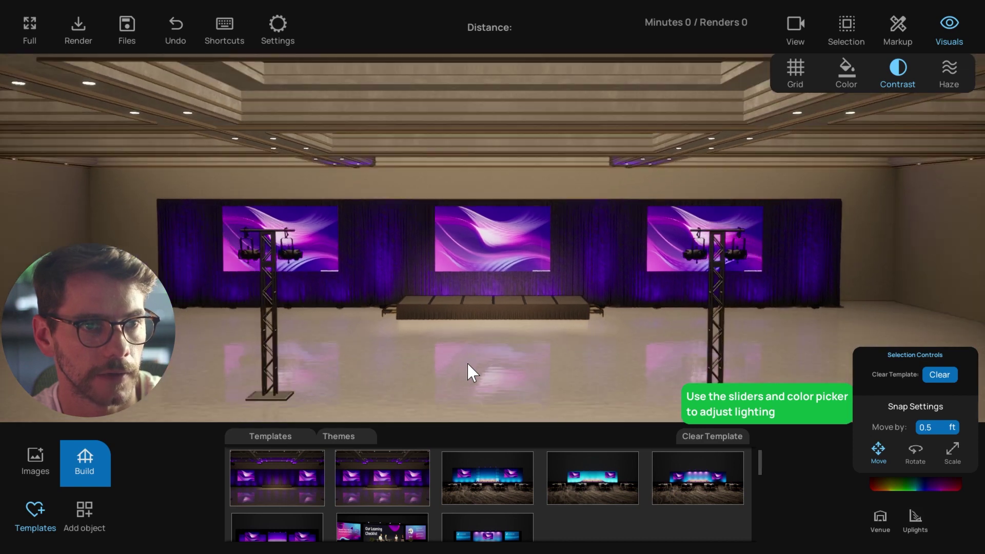
pyautogui.scroll(2, 519, 308)
pyautogui.click(719, 437)
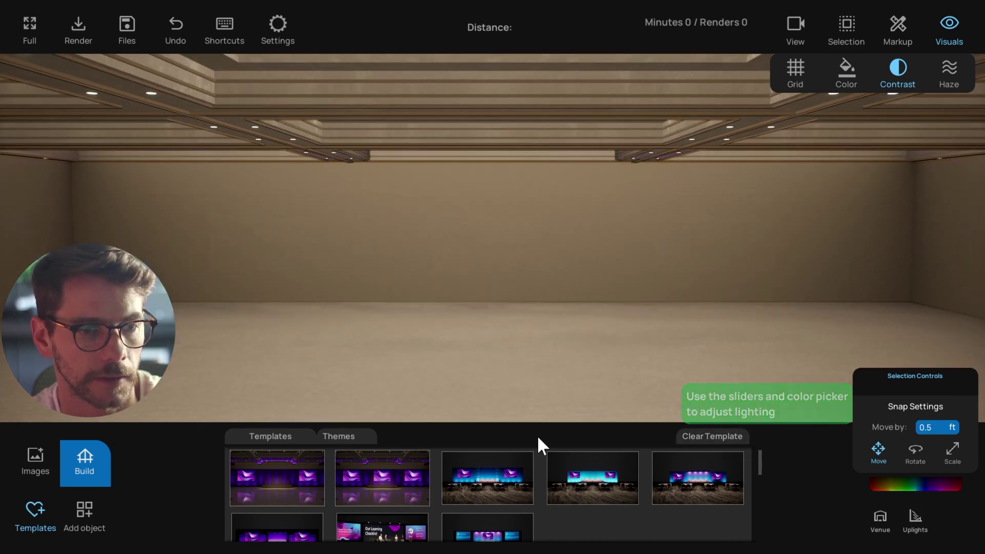
# Apply the template with two screens and blue-lit white walls to the room, and close the template list.
pyautogui.click(496, 463)
pyautogui.scroll(-2, 528, 308)
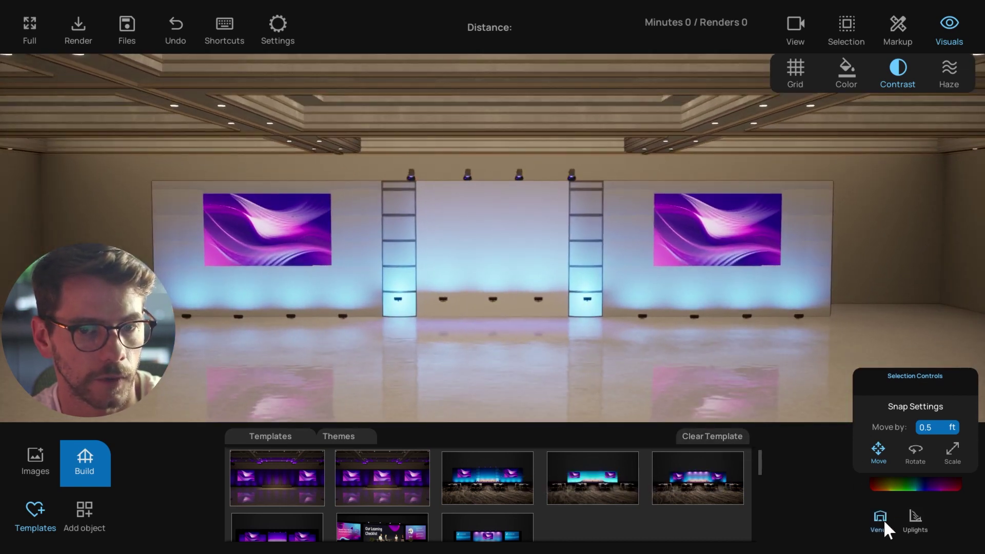
pyautogui.click(36, 513)
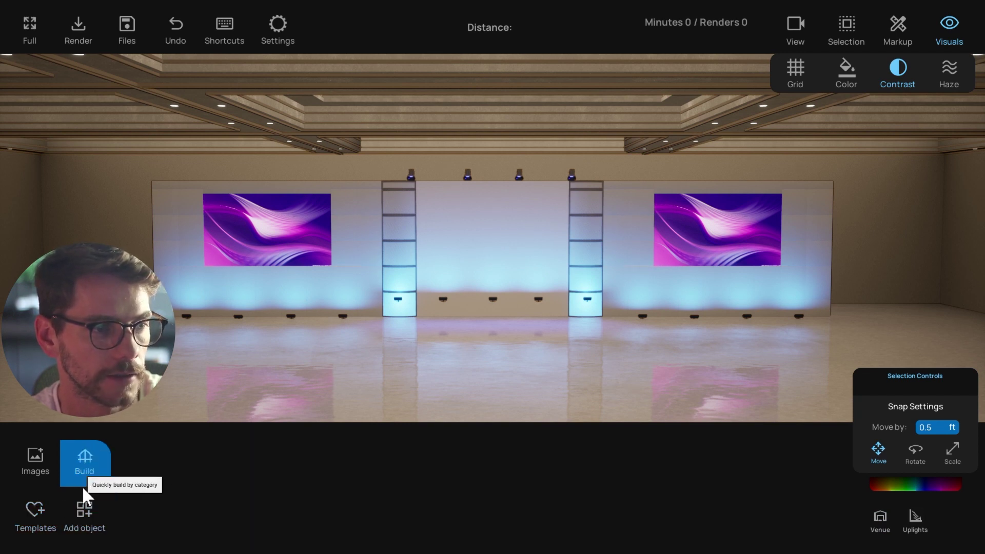
# Place a deck stage 30 ft wide, 16 ft deep and 2 ft high in front of the backdrop.
pyautogui.click(84, 462)
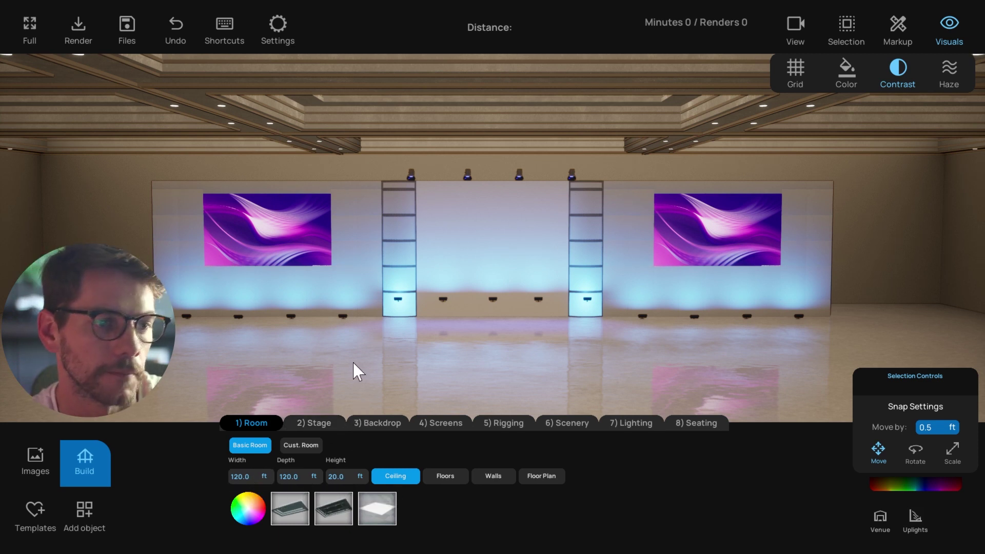
pyautogui.scroll(-1, 355, 365)
pyautogui.click(321, 421)
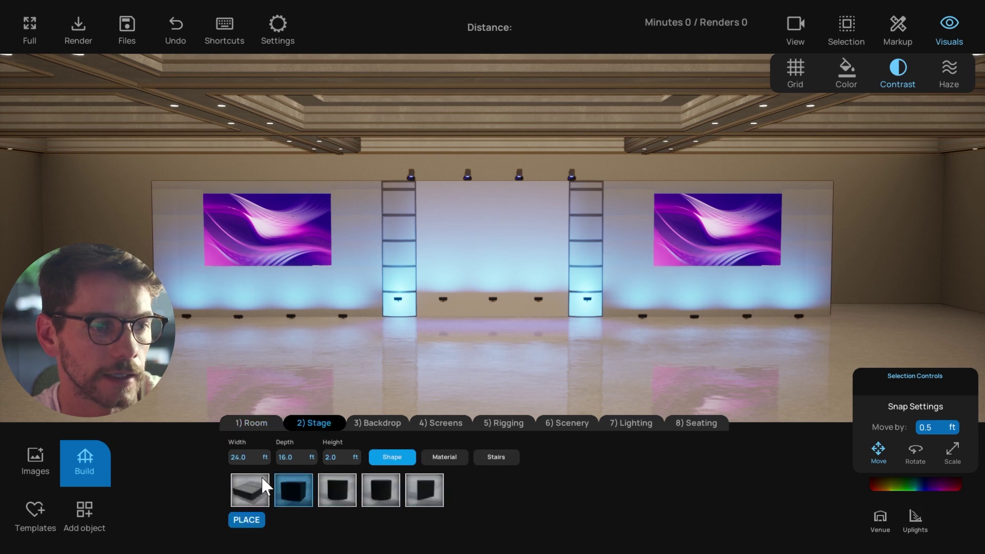
pyautogui.click(250, 457)
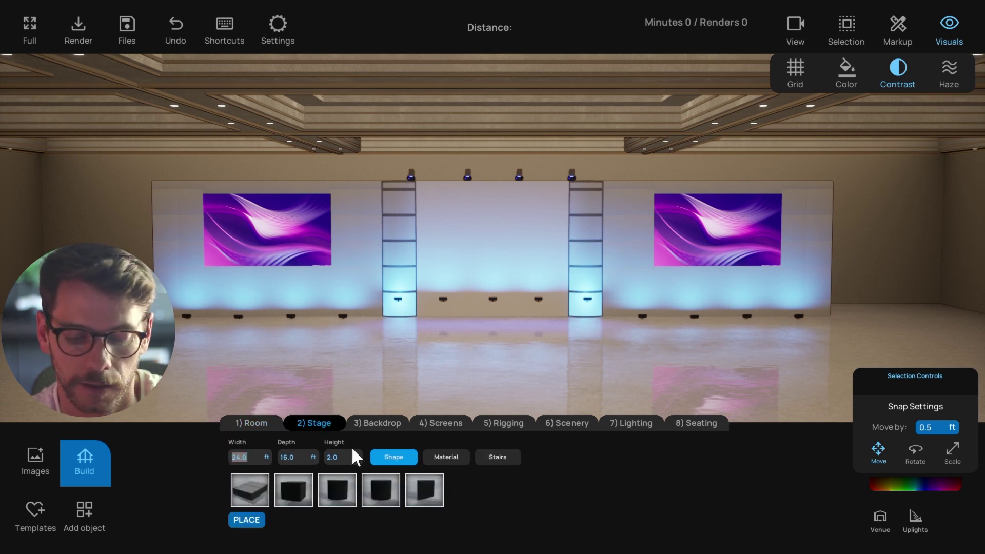
pyautogui.write('30')
pyautogui.press('Return')
pyautogui.scroll(-1, 421, 366)
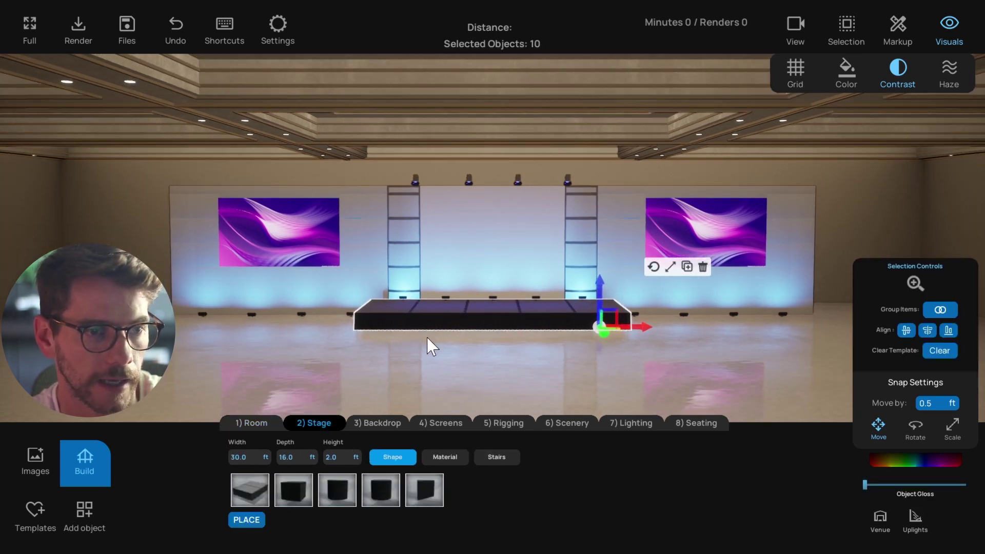
pyautogui.scroll(1, 427, 347)
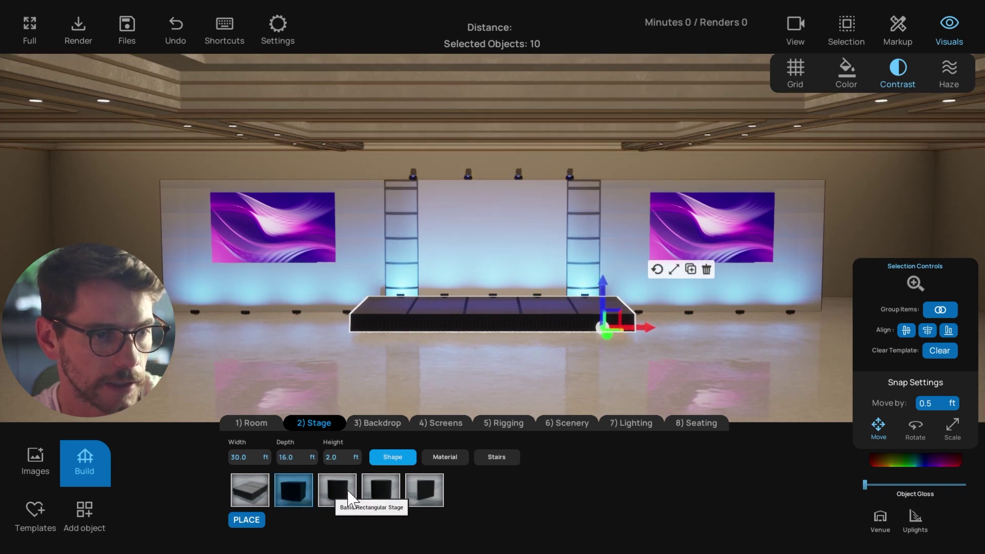
# Change the stage to the round shape and give it the Black Gloss material.
pyautogui.click(382, 494)
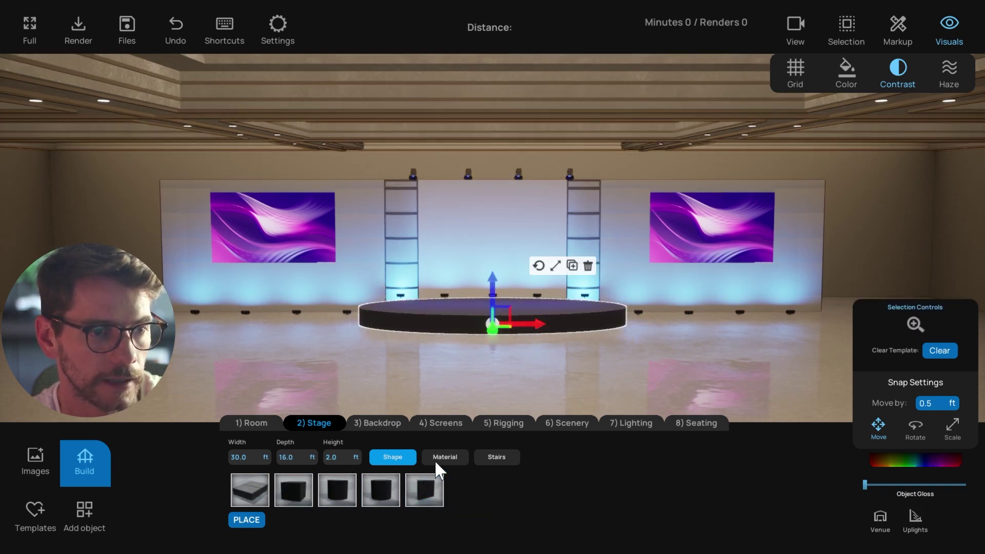
pyautogui.click(439, 457)
pyautogui.click(394, 491)
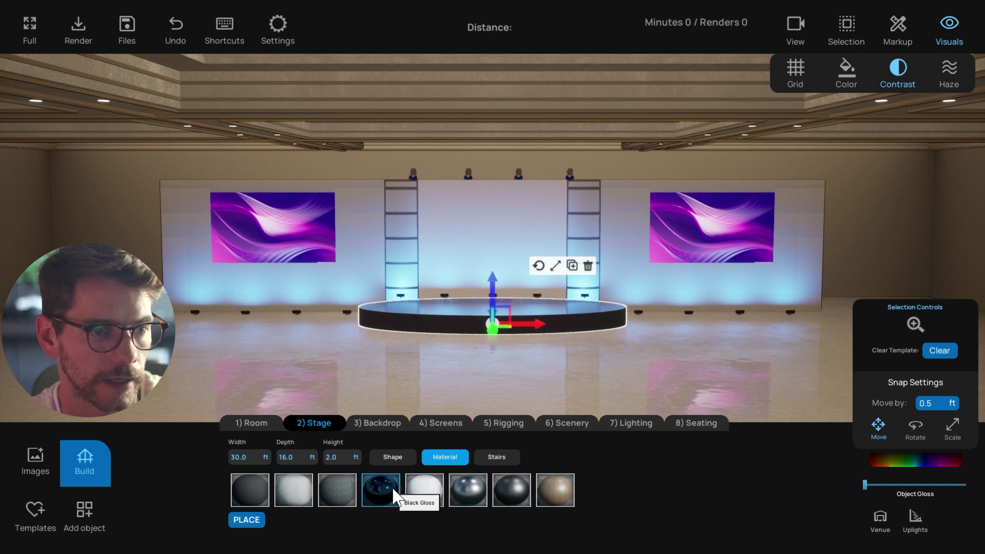
# Tint the round stage a saturated blue and close the color picker.
pyautogui.click(919, 460)
pyautogui.moveTo(850, 377); pyautogui.dragTo(795, 384)
pyautogui.click(795, 337)
pyautogui.click(968, 302)
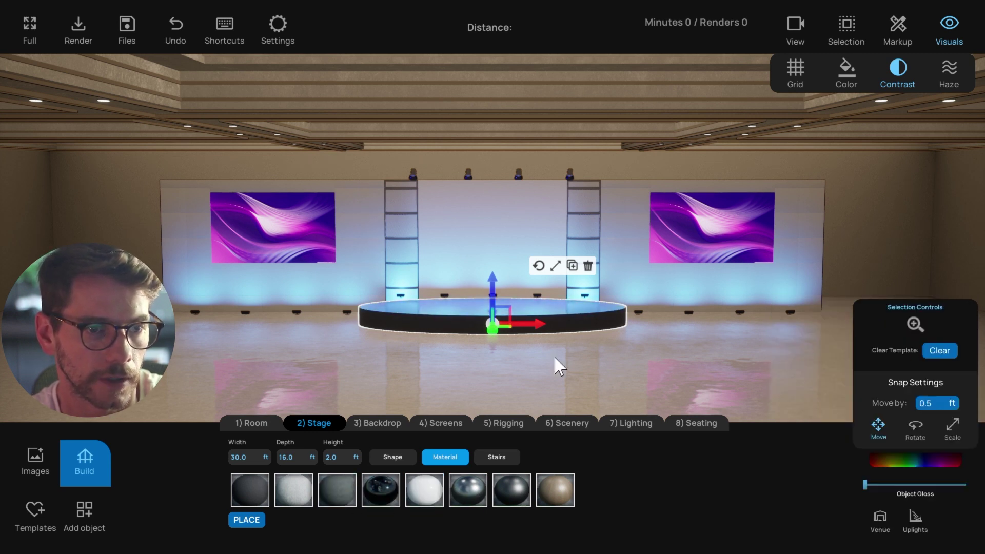
# Change the stage to the rectangular deck shape and add stairs at both ends.
pyautogui.click(391, 457)
pyautogui.click(250, 491)
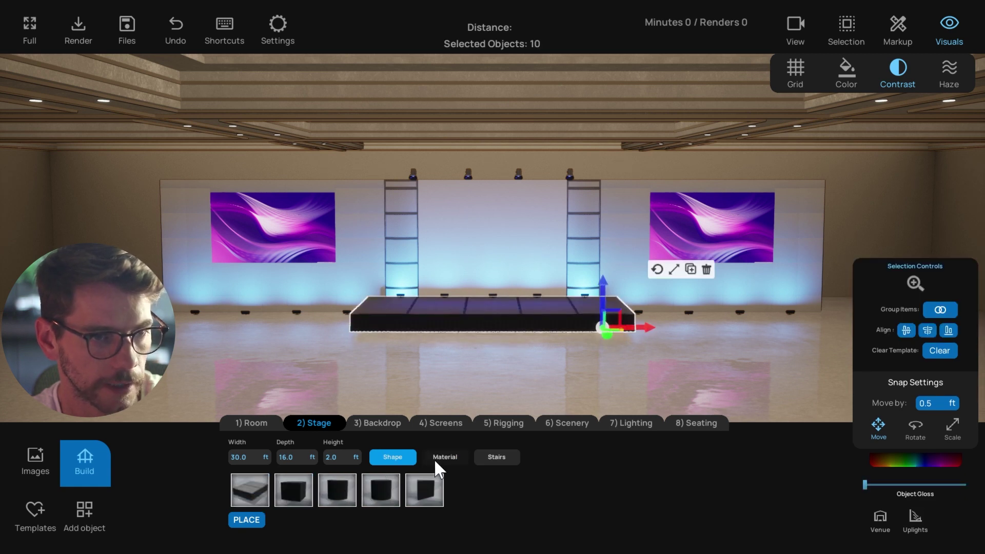
pyautogui.click(497, 457)
pyautogui.click(325, 501)
# Clear the applied two-screen template from the room.
pyautogui.click(398, 425)
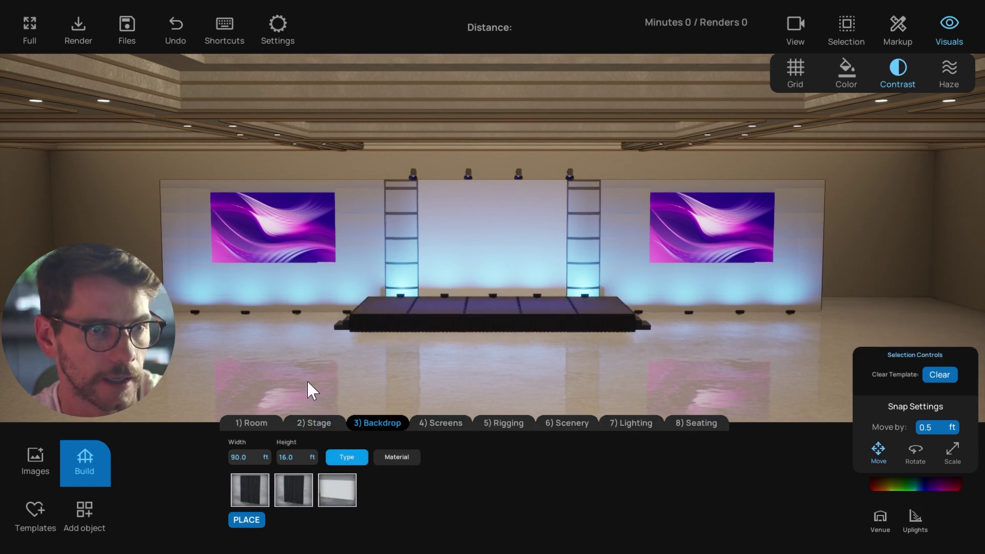
pyautogui.click(464, 261)
pyautogui.click(938, 315)
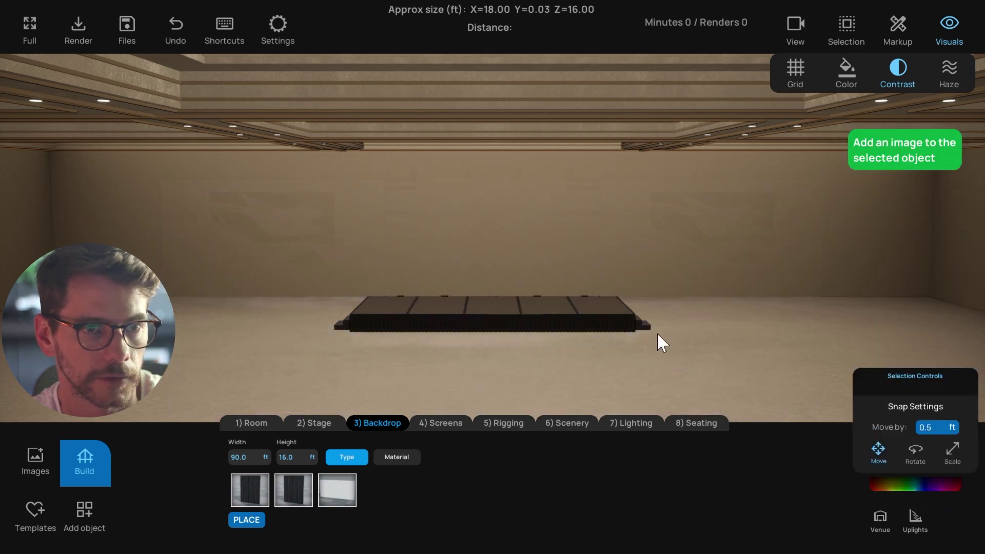
# Place a drape backdrop 90 ft wide and 16 ft high behind the stage and give it a gray fabric material.
pyautogui.scroll(1, 429, 384)
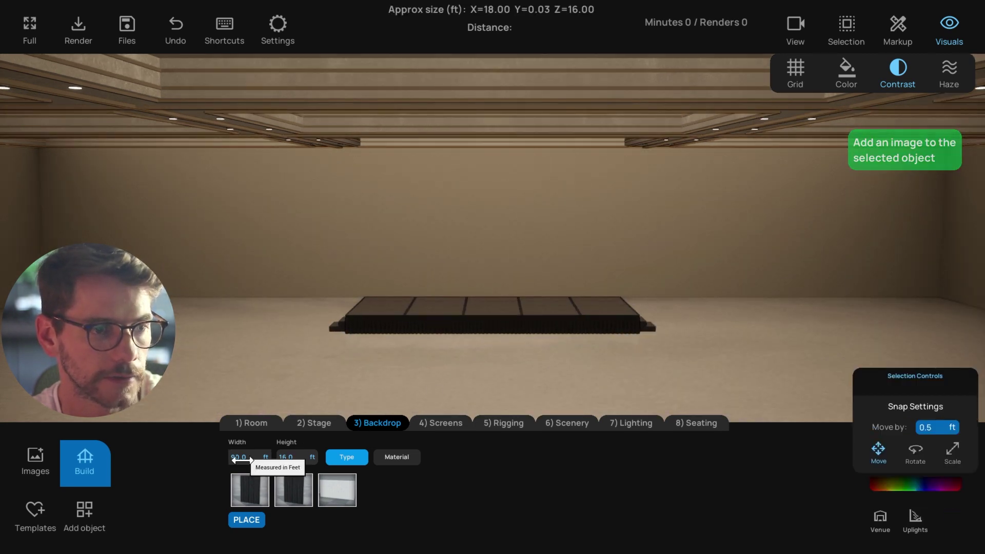
pyautogui.click(250, 488)
pyautogui.click(396, 456)
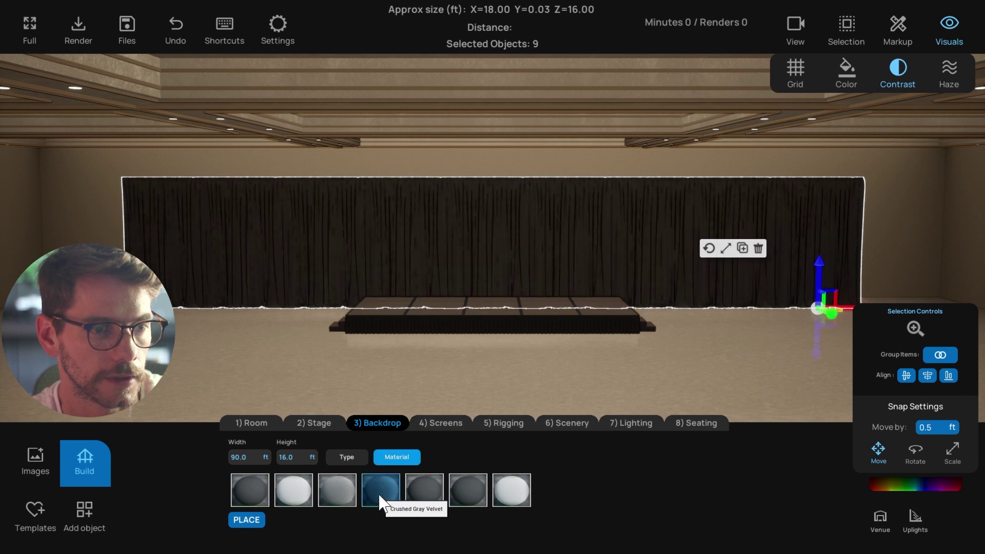
pyautogui.click(337, 490)
# Place projection screens with black drape surrounds, trying the three-screen layout before choosing the two-screen layout.
pyautogui.click(439, 422)
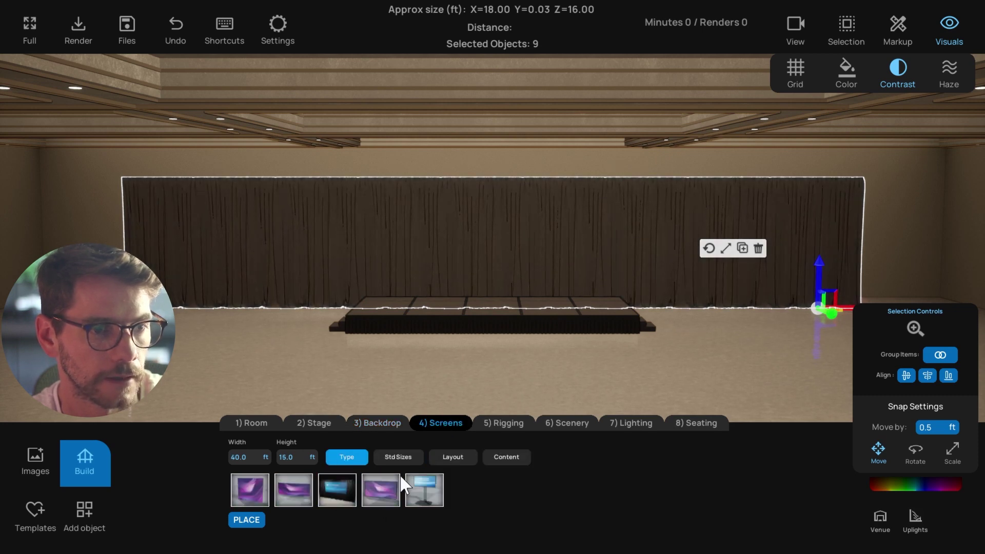
pyautogui.click(337, 490)
pyautogui.click(451, 457)
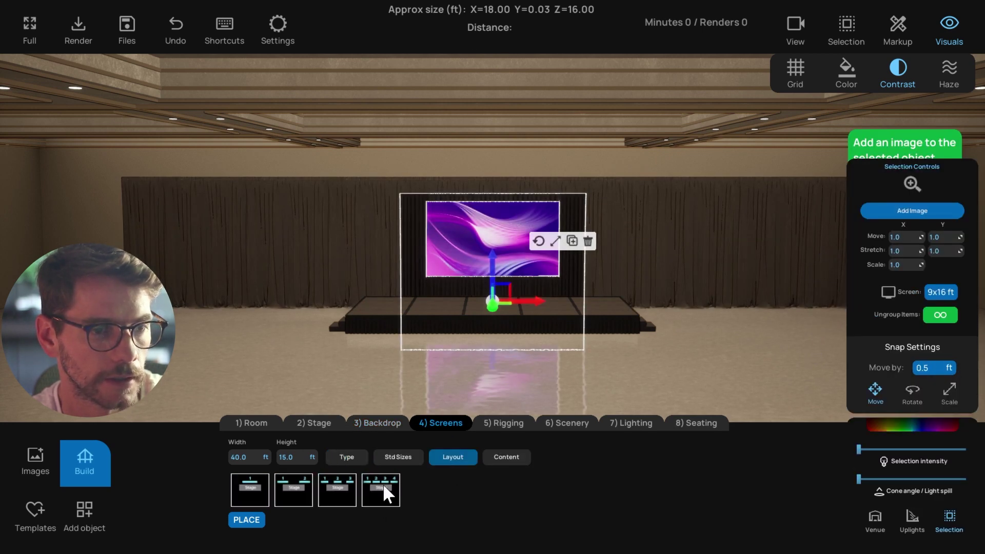
pyautogui.click(342, 488)
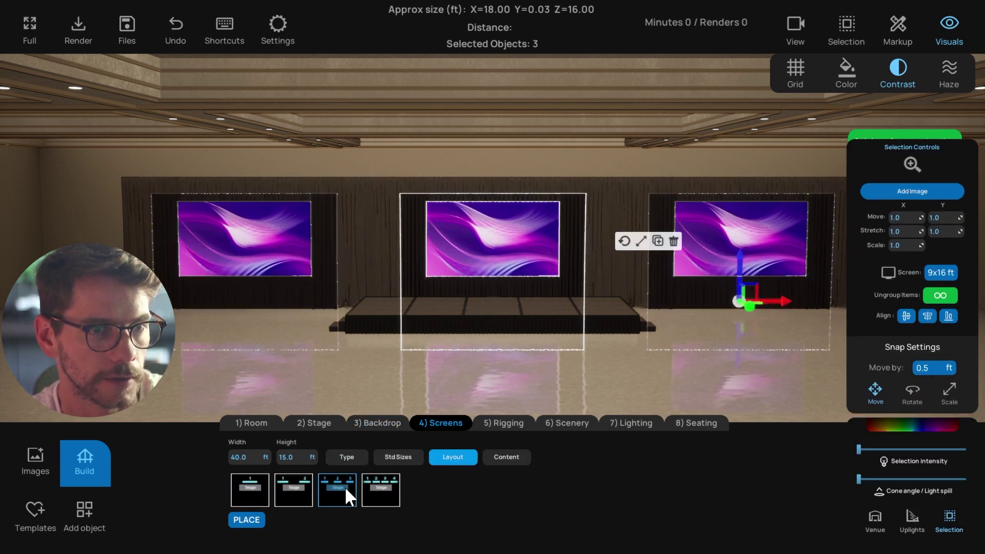
pyautogui.click(302, 485)
# Set both screens to the standard size 20 x 11.25.
pyautogui.click(378, 270)
pyautogui.click(394, 456)
pyautogui.click(395, 488)
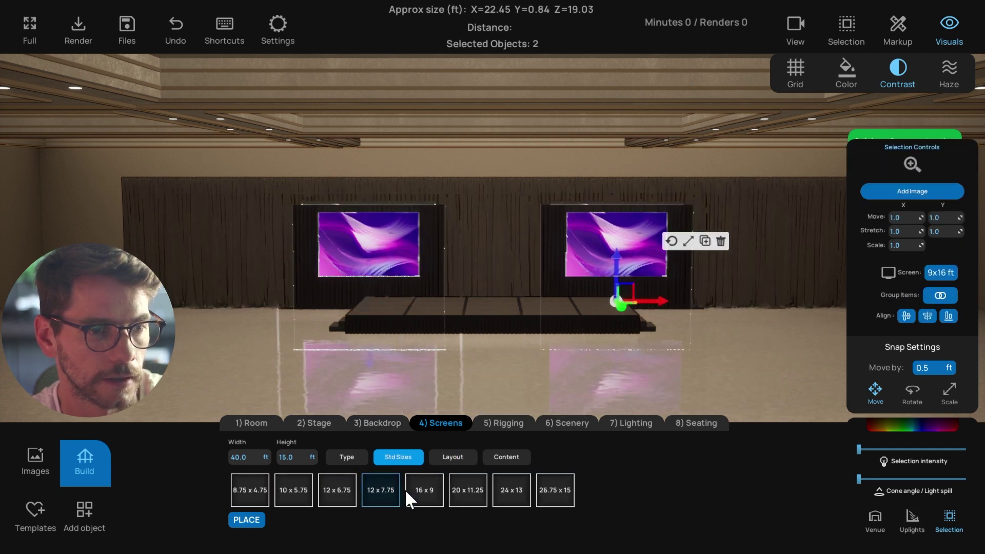
pyautogui.click(428, 491)
pyautogui.click(469, 493)
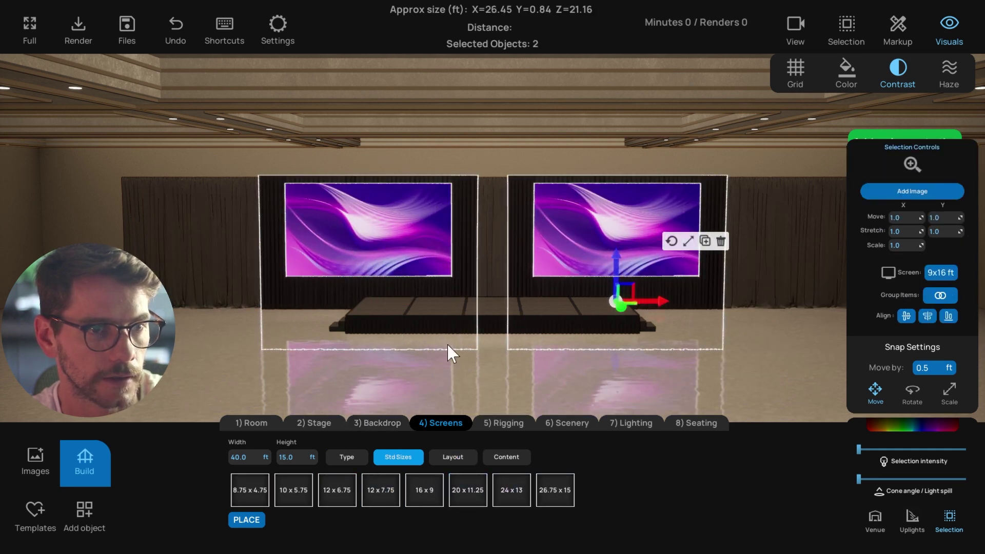
# Move the two screens outward so that one stands on each side of the stage.
pyautogui.click(406, 271)
pyautogui.moveTo(433, 286); pyautogui.dragTo(318, 302)
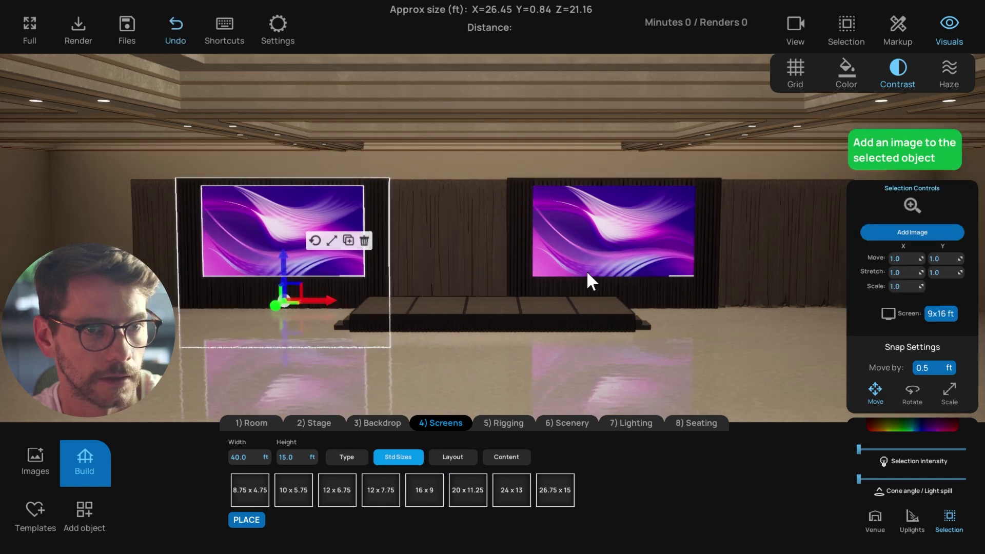
pyautogui.click(596, 282)
pyautogui.moveTo(650, 302); pyautogui.dragTo(755, 307)
pyautogui.click(384, 262)
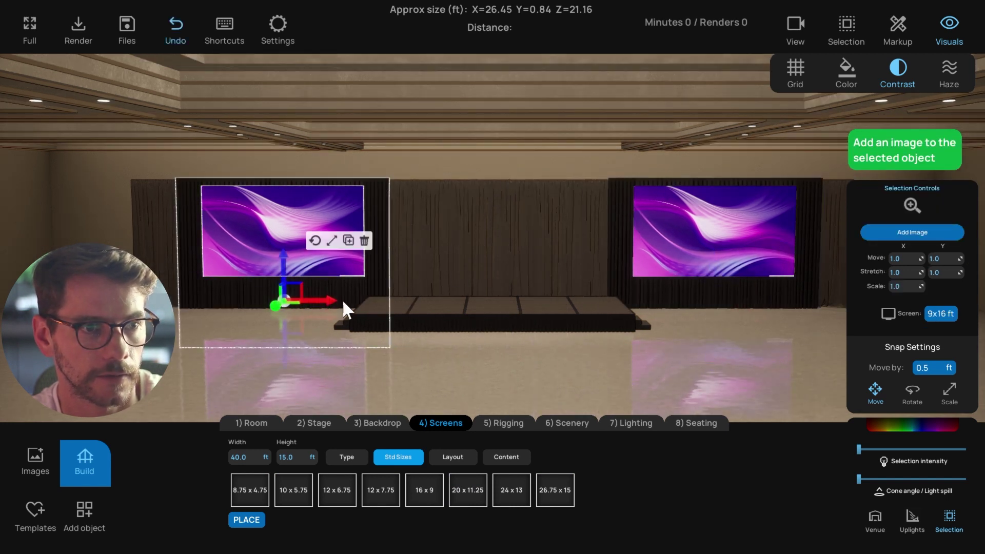
pyautogui.moveTo(343, 302); pyautogui.dragTo(310, 308)
pyautogui.click(364, 374)
# Try the Ambassador content on both screens, and replace it with the multicolored wave image.
pyautogui.click(500, 461)
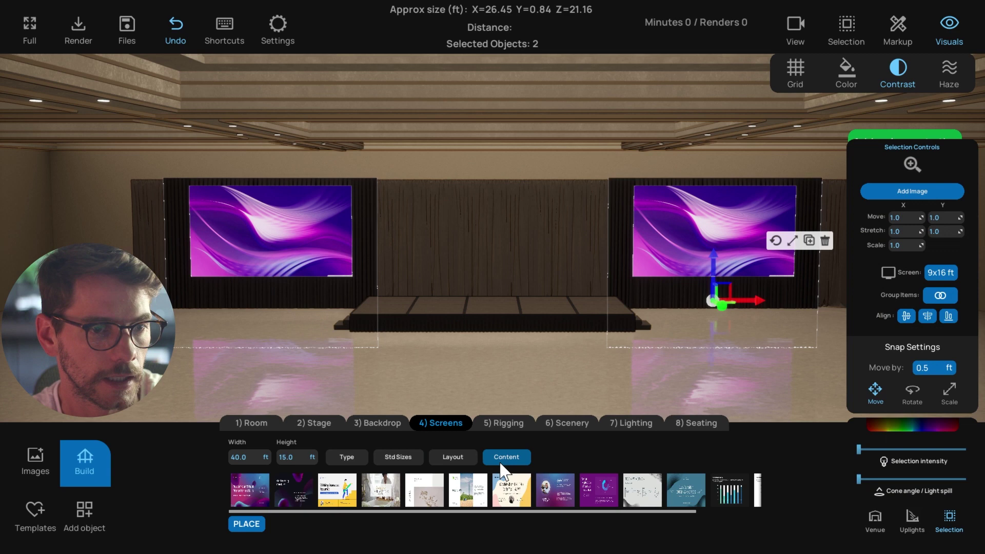
pyautogui.click(377, 495)
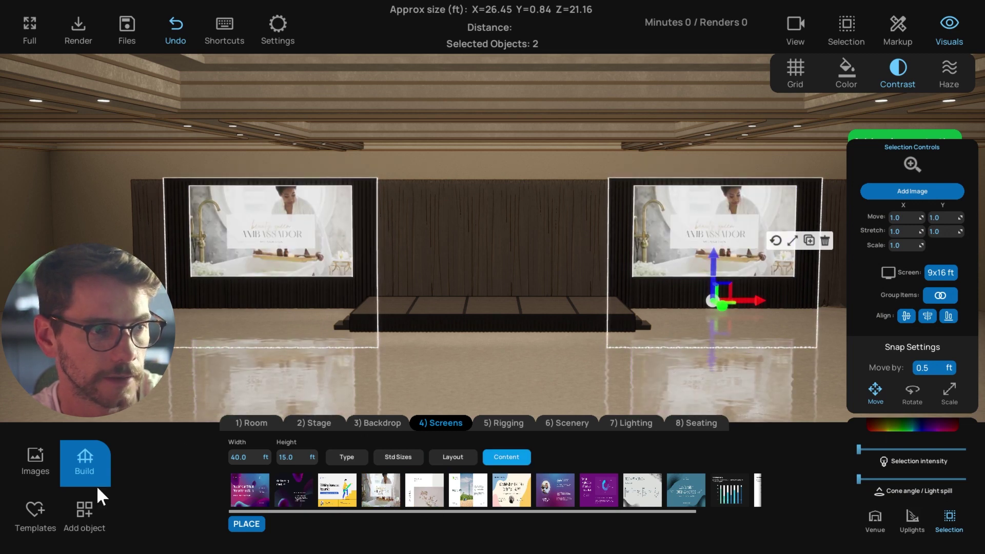
pyautogui.click(34, 461)
pyautogui.click(52, 234)
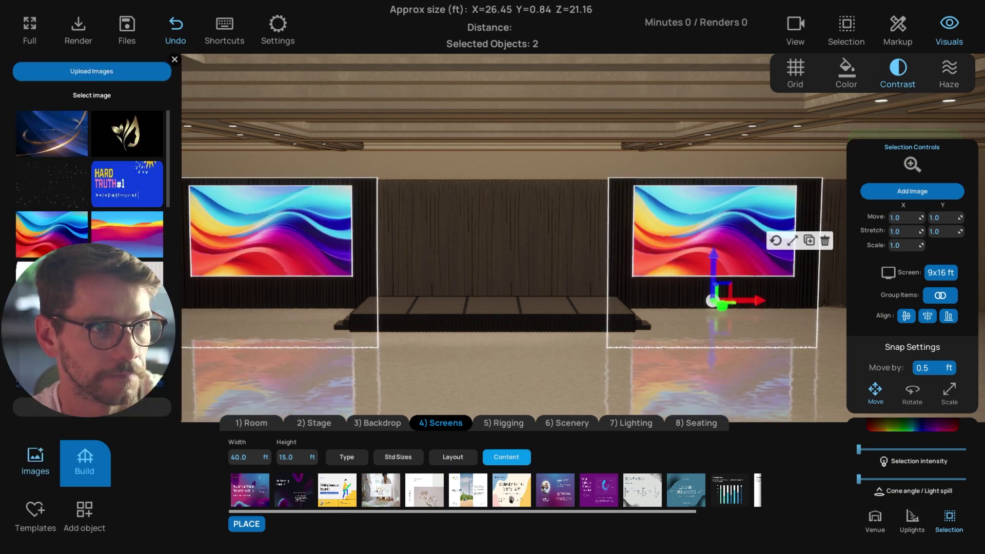
pyautogui.click(175, 61)
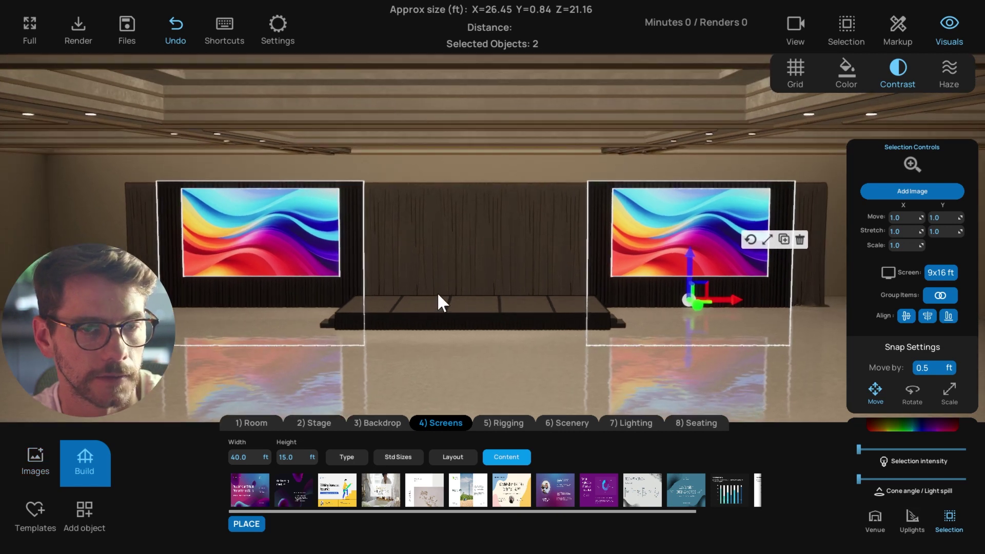
# Color the drape surrounds of both screens neutral gray, hex sRGB 919191, without recoloring the backdrop.
pyautogui.click(436, 263)
pyautogui.keyDown('shift'); pyautogui.click(279, 284); pyautogui.keyUp('shift')
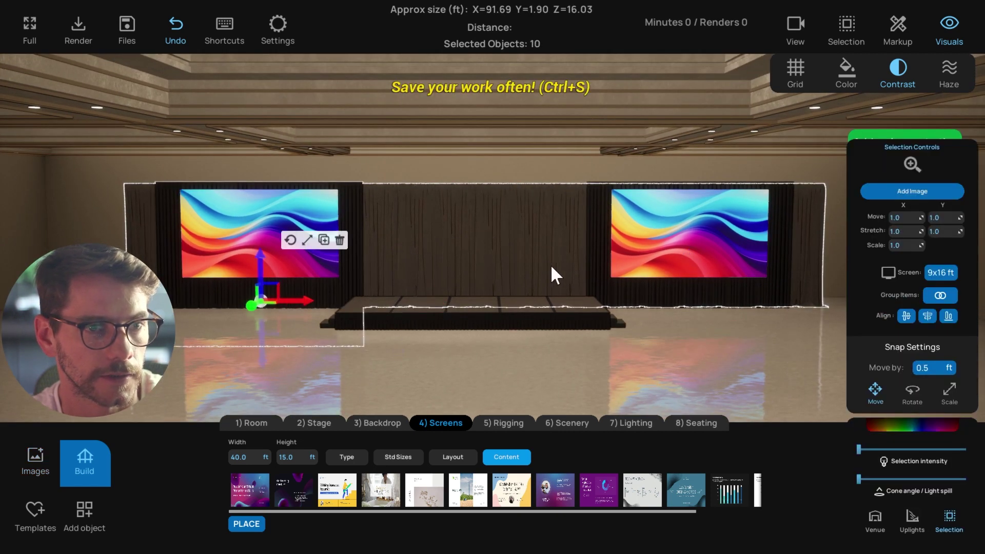
pyautogui.click(468, 259)
pyautogui.keyDown('shift'); pyautogui.click(291, 299); pyautogui.keyUp('shift')
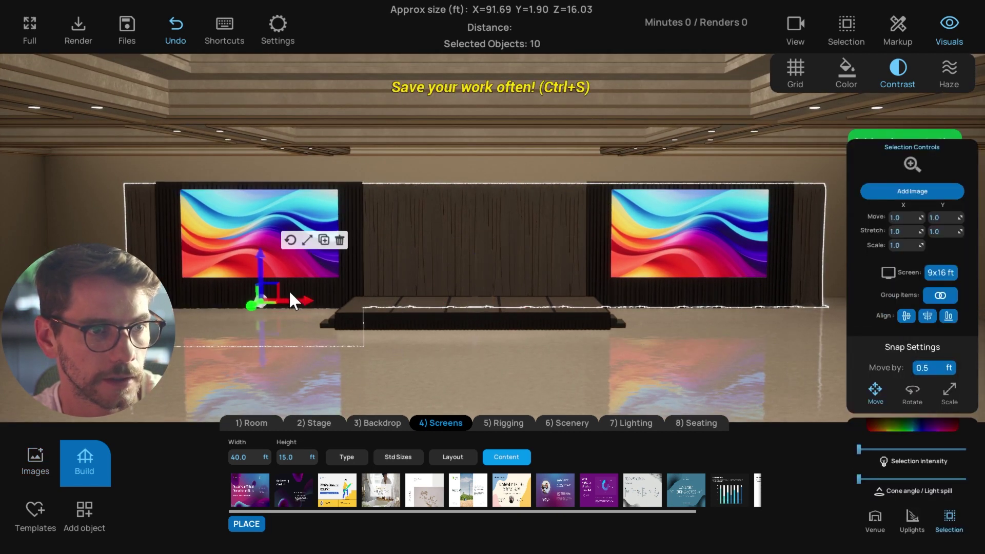
pyautogui.keyDown('shift'); pyautogui.click(671, 286); pyautogui.keyUp('shift')
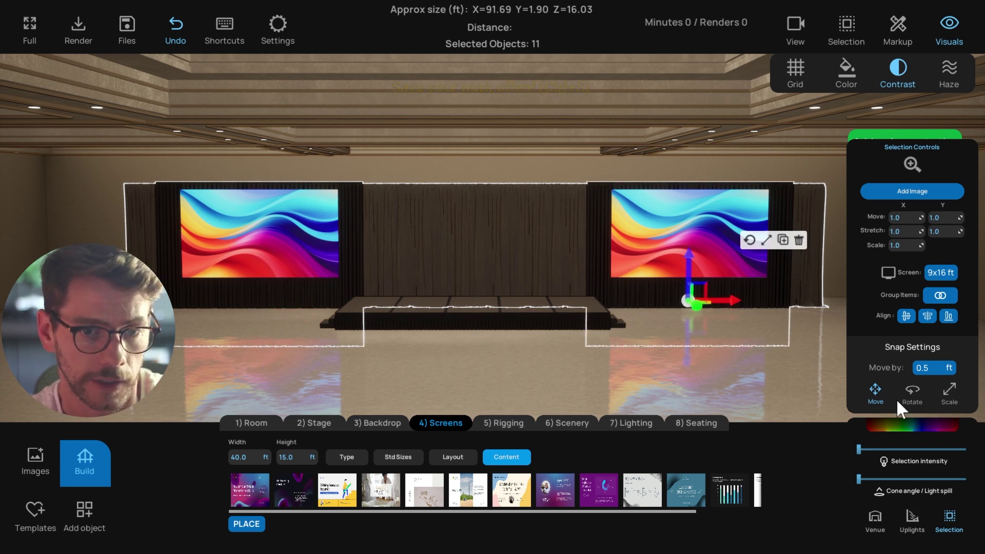
pyautogui.click(914, 425)
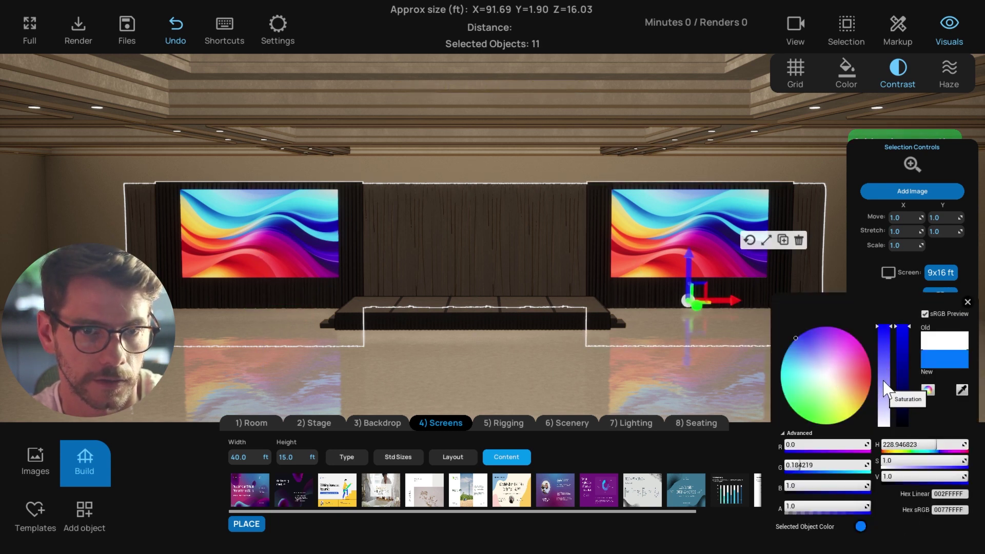
pyautogui.click(633, 311)
pyautogui.keyDown('shift'); pyautogui.click(330, 282); pyautogui.keyUp('shift')
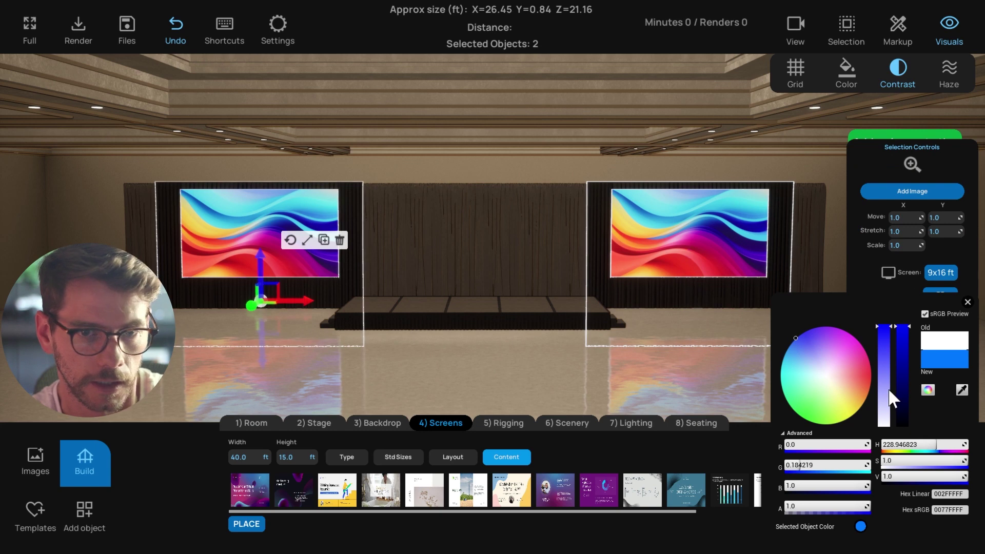
pyautogui.moveTo(882, 385); pyautogui.dragTo(882, 433)
pyautogui.moveTo(903, 400); pyautogui.dragTo(903, 395)
pyautogui.click(571, 280)
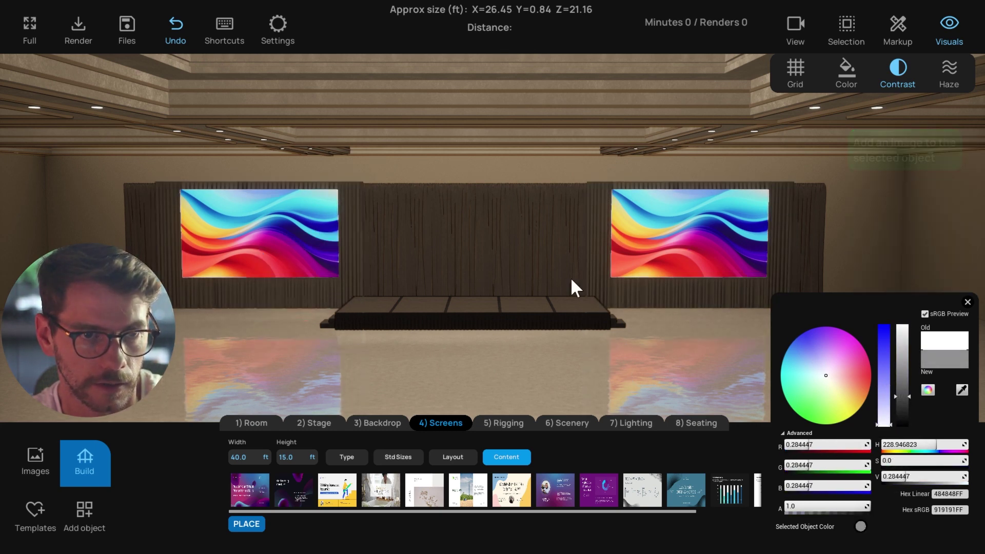
# Raise the drape backdrop slightly behind the screens and close the color picker.
pyautogui.click(283, 227)
pyautogui.keyDown('shift'); pyautogui.click(628, 239); pyautogui.keyUp('shift')
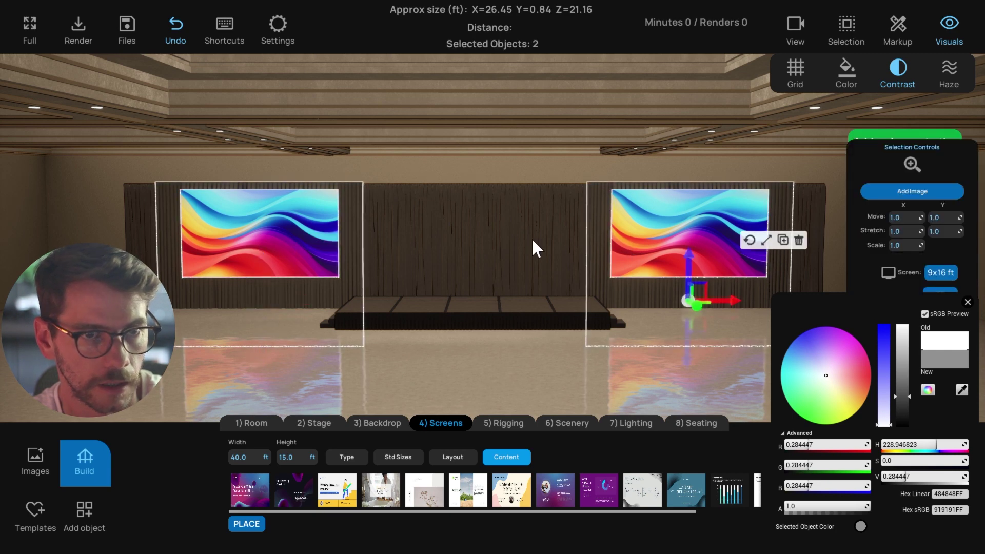
pyautogui.click(554, 250)
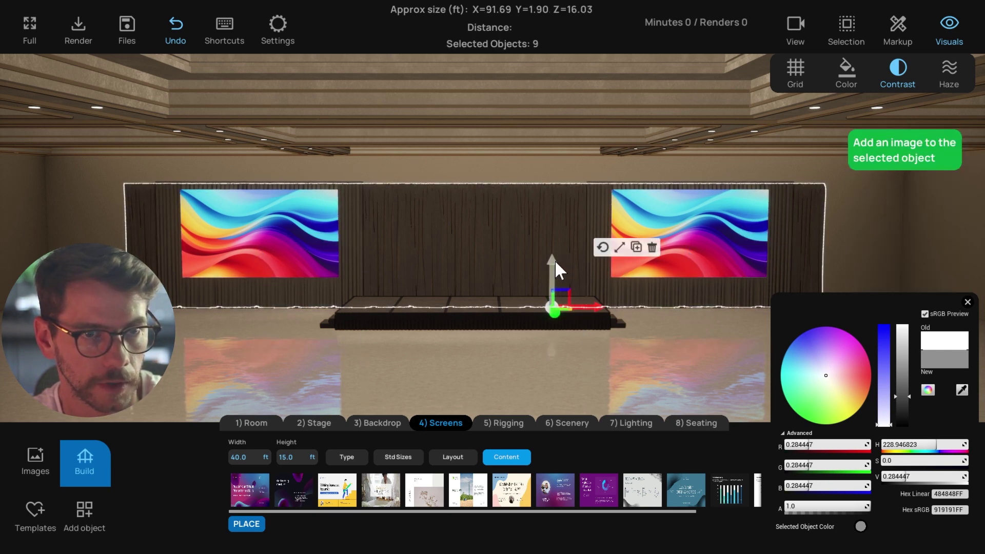
pyautogui.moveTo(555, 260); pyautogui.dragTo(556, 256)
pyautogui.click(600, 331)
pyautogui.moveTo(600, 330); pyautogui.dragTo(578, 330, button='right')
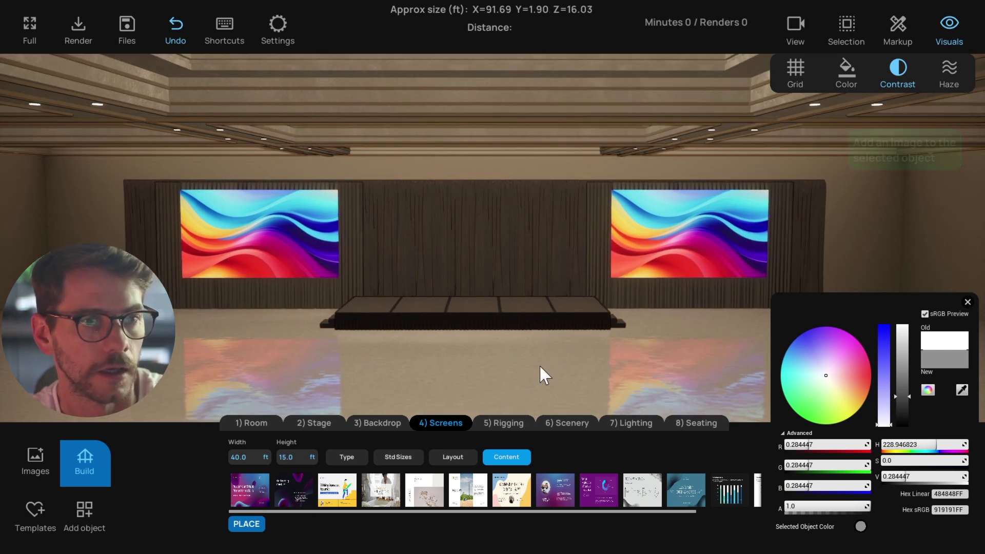
pyautogui.click(967, 302)
# Place a horizontal hanging truss 90 ft wide and lower it to the top edge of the drape backdrop.
pyautogui.click(508, 423)
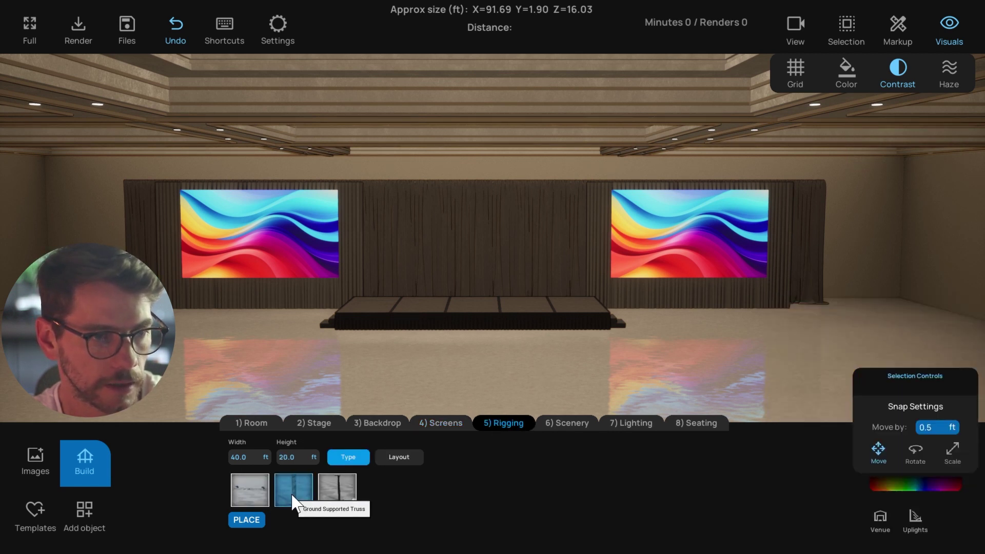
pyautogui.click(250, 493)
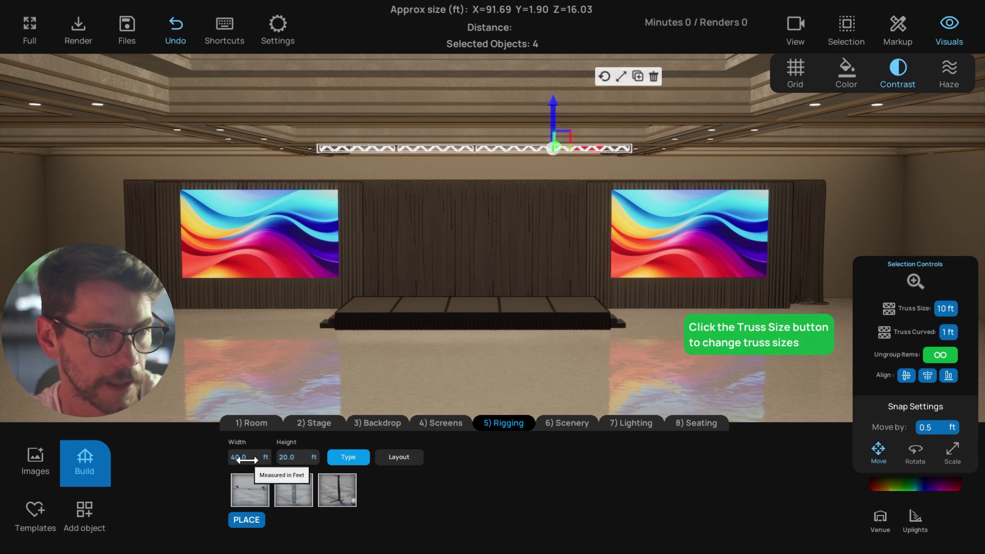
pyautogui.write('90')
pyautogui.press('Return')
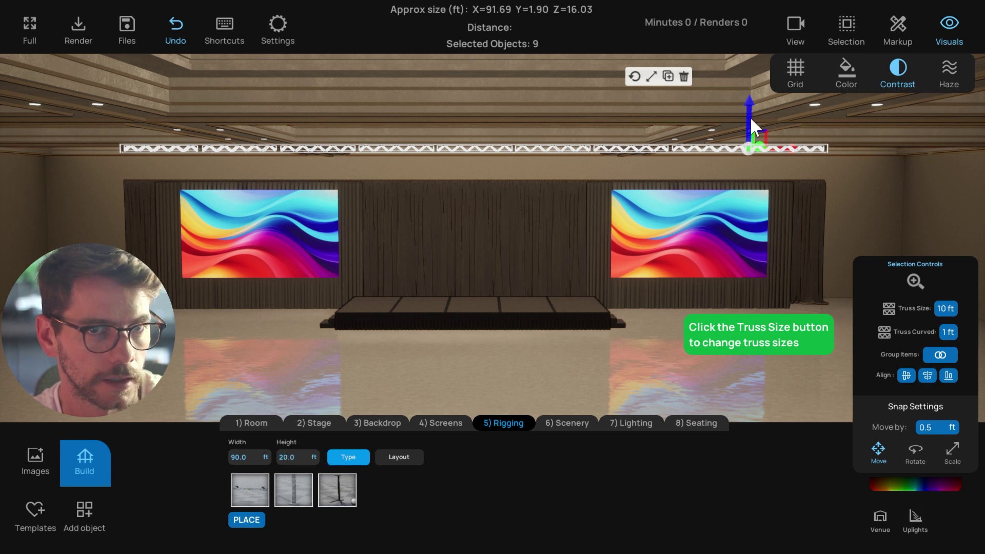
pyautogui.moveTo(750, 115); pyautogui.dragTo(746, 142)
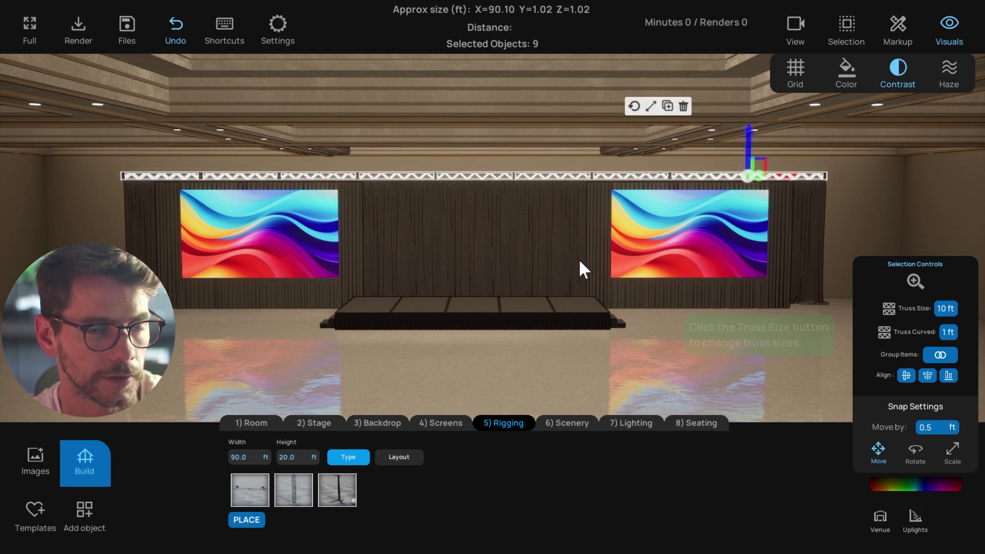
# Switch the rigging layout to place the truss in front of the stage, and lower it slightly.
pyautogui.click(409, 459)
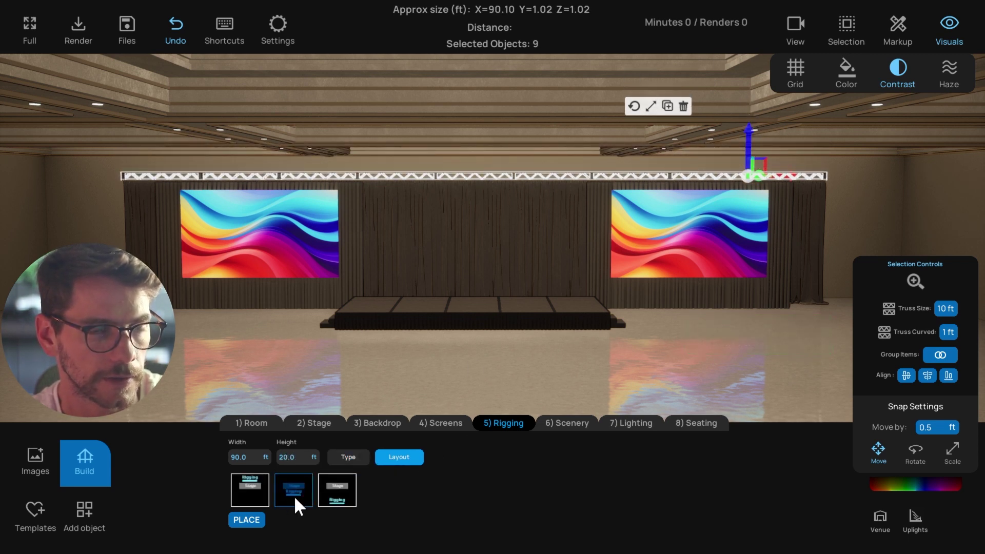
pyautogui.click(295, 492)
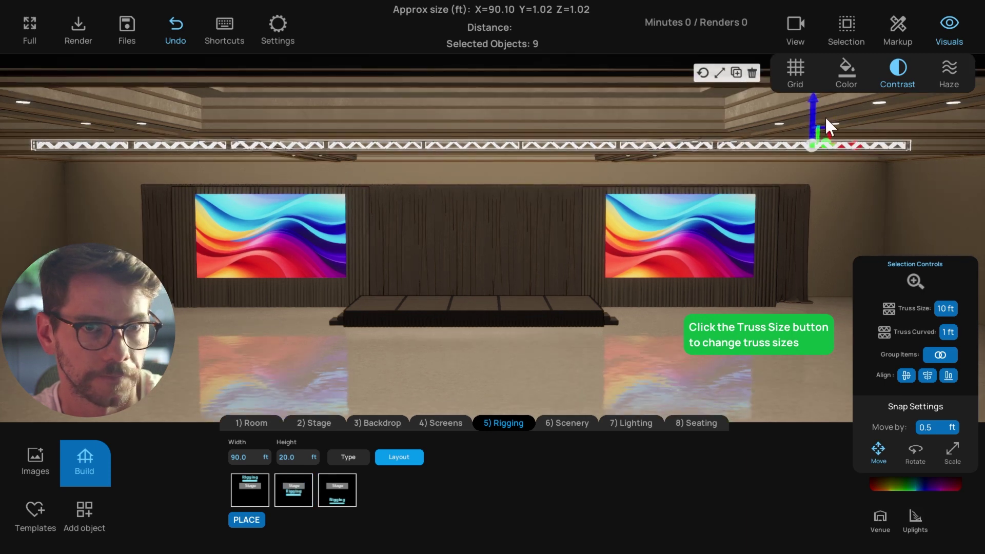
pyautogui.moveTo(812, 102); pyautogui.dragTo(811, 110)
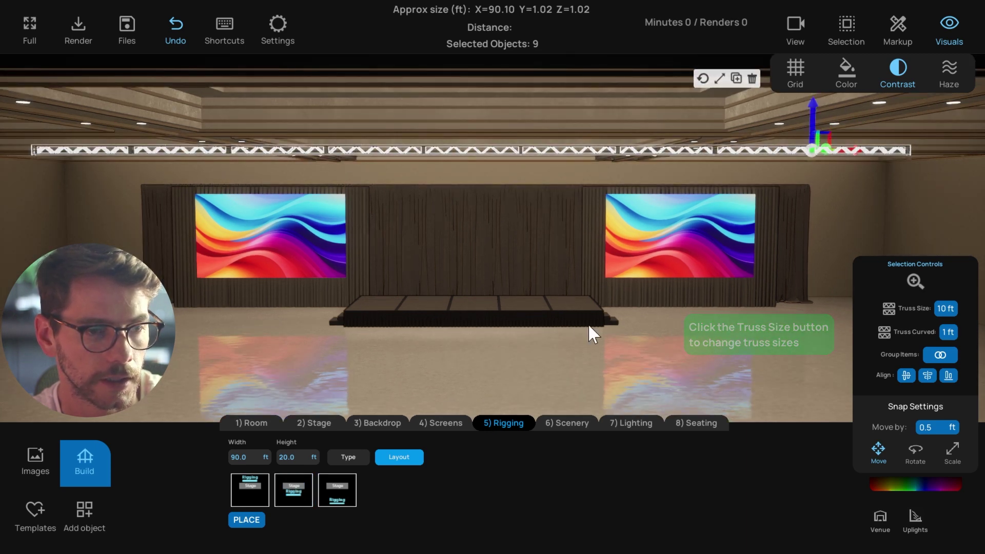
pyautogui.click(453, 383)
# Place a scenery wall of recessed square tiles on the stage, 30 ft wide and 15 ft high.
pyautogui.click(567, 423)
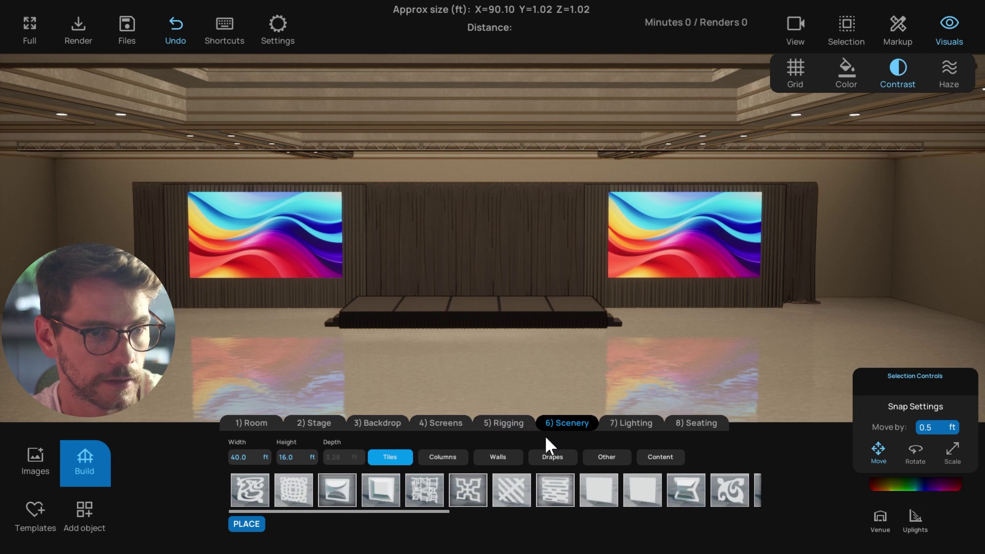
pyautogui.click(385, 480)
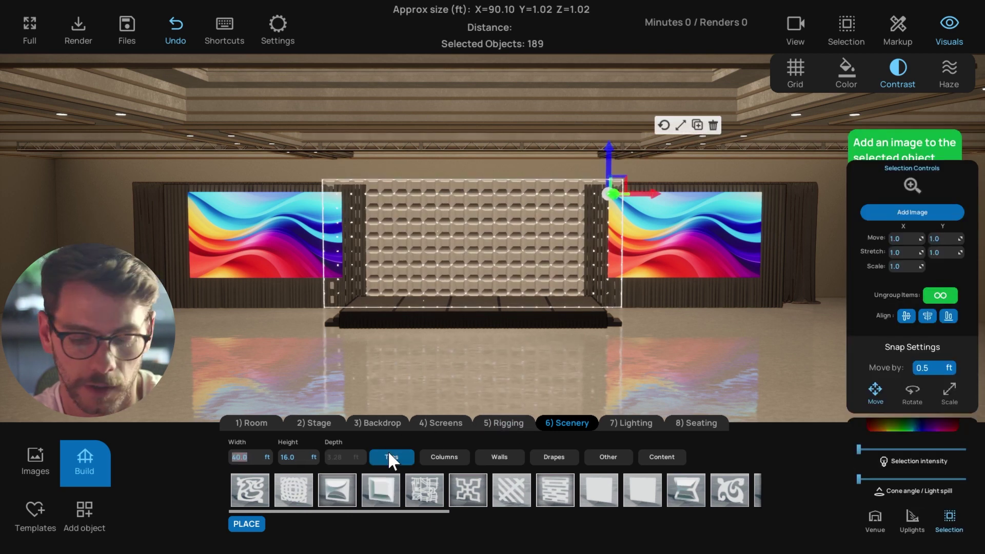
pyautogui.write('30')
pyautogui.press('Tab')
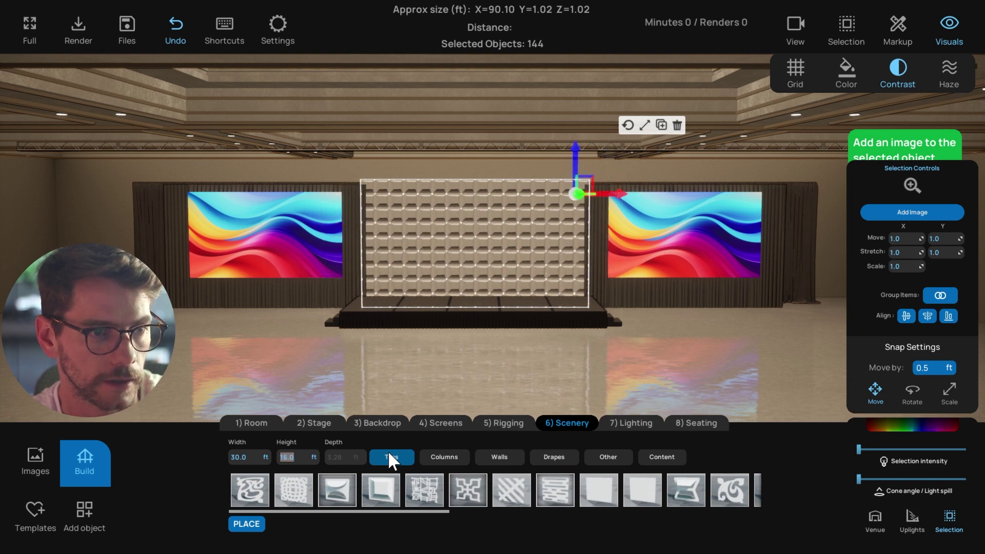
pyautogui.write('15')
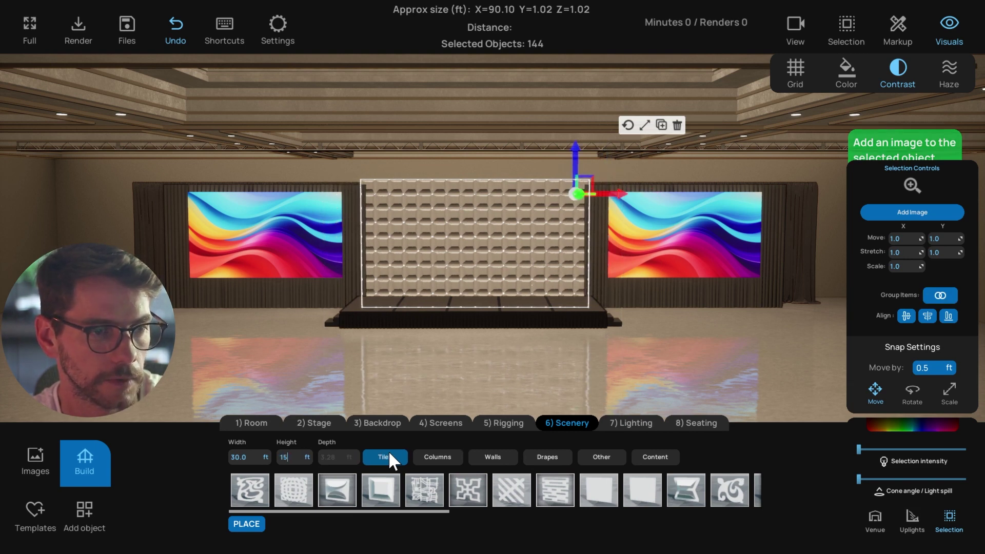
pyautogui.press('Tab')
# Raise the tile wall slightly above the stage and swap its tiles for the open interlocking lattice pattern.
pyautogui.moveTo(576, 168); pyautogui.dragTo(575, 159)
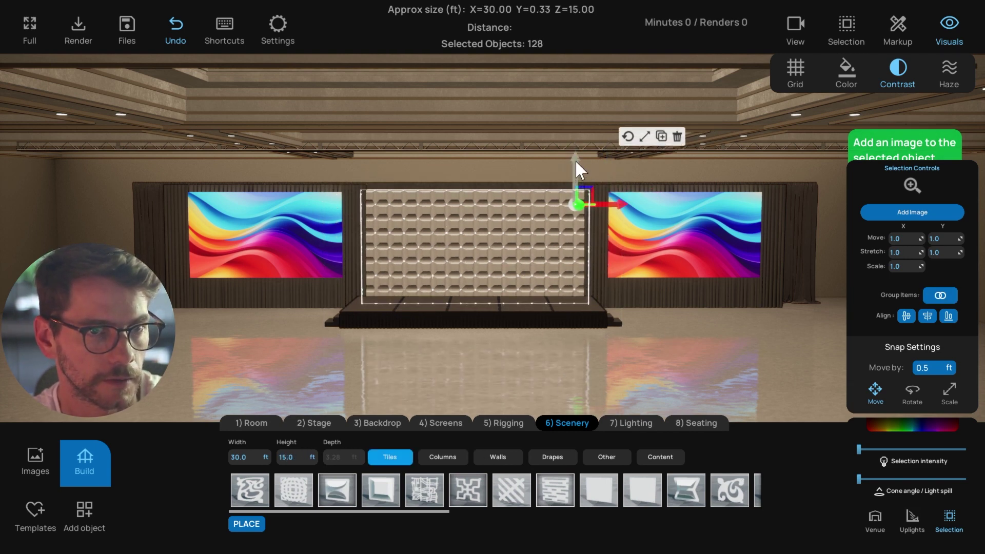
pyautogui.click(468, 490)
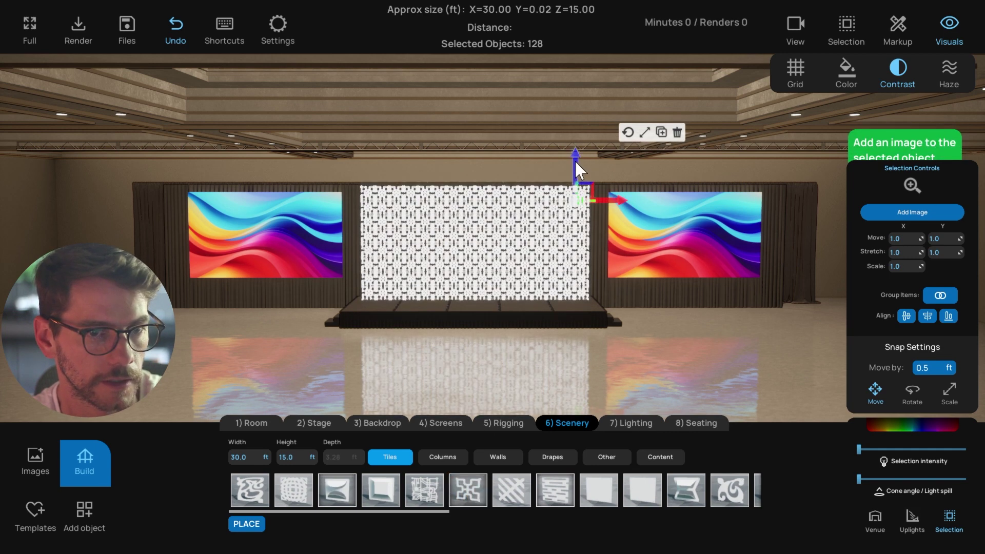
pyautogui.click(556, 380)
pyautogui.click(462, 457)
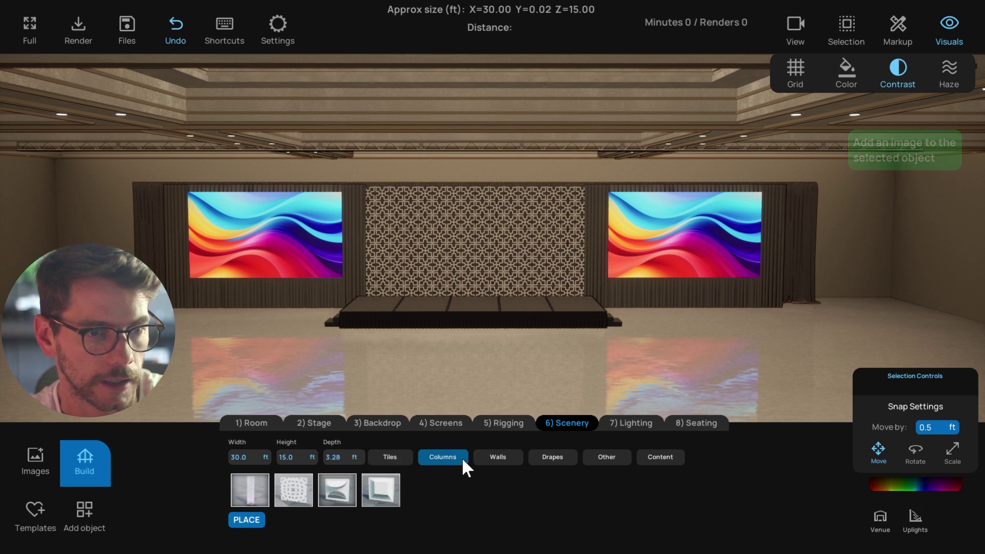
pyautogui.click(504, 460)
pyautogui.click(552, 463)
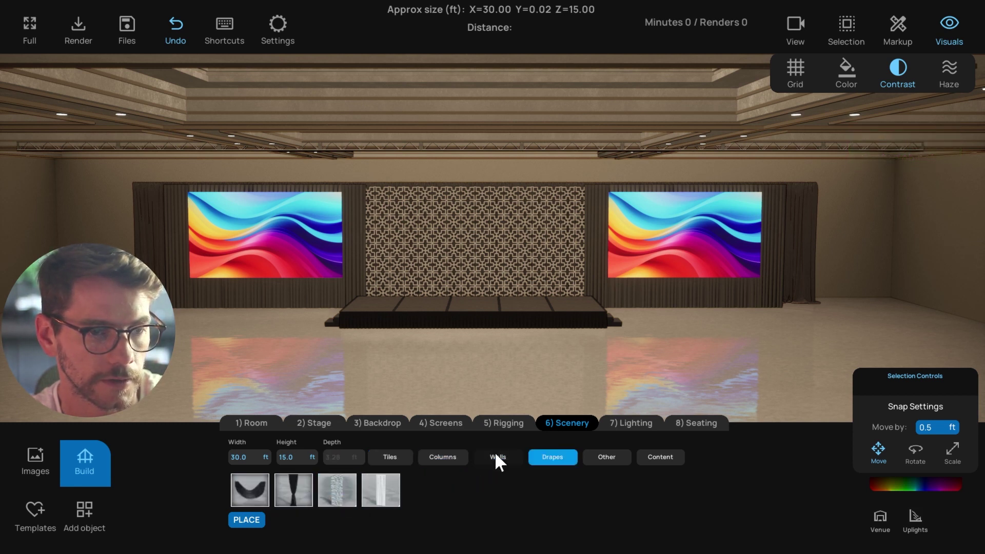
# Place a 50 ft wide row of 12 hanging stage spotlights and raise it toward the truss.
pyautogui.click(631, 420)
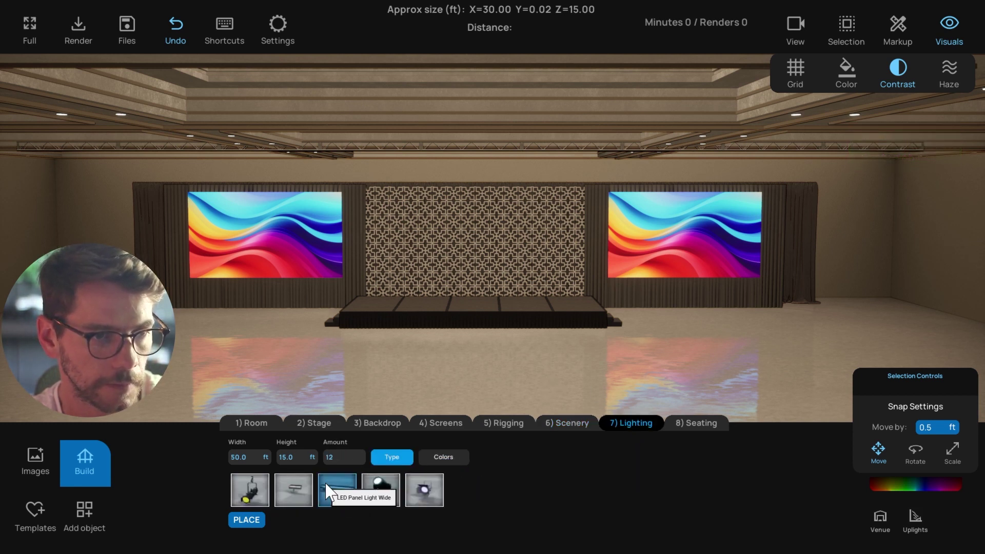
pyautogui.click(253, 503)
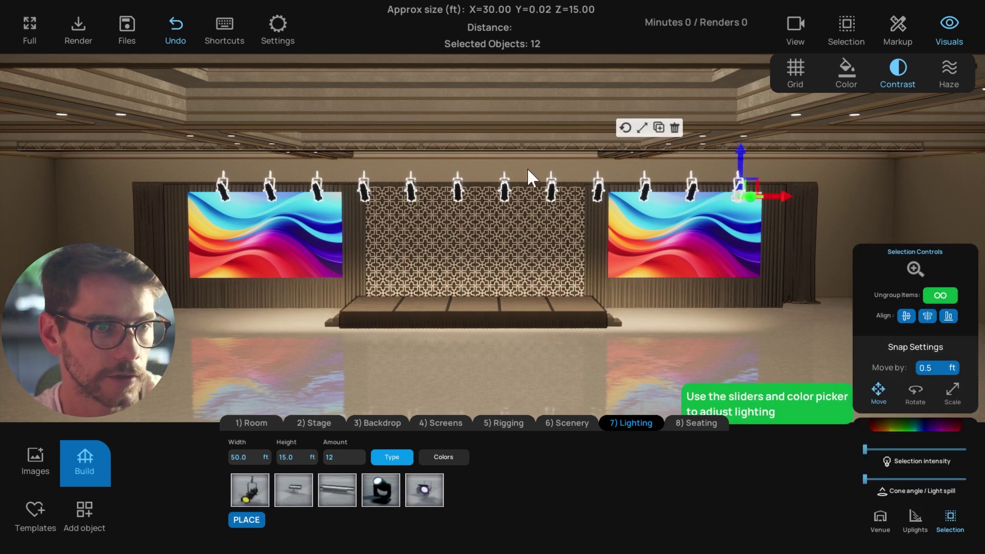
pyautogui.moveTo(294, 204); pyautogui.dragTo(543, 179, button='middle')
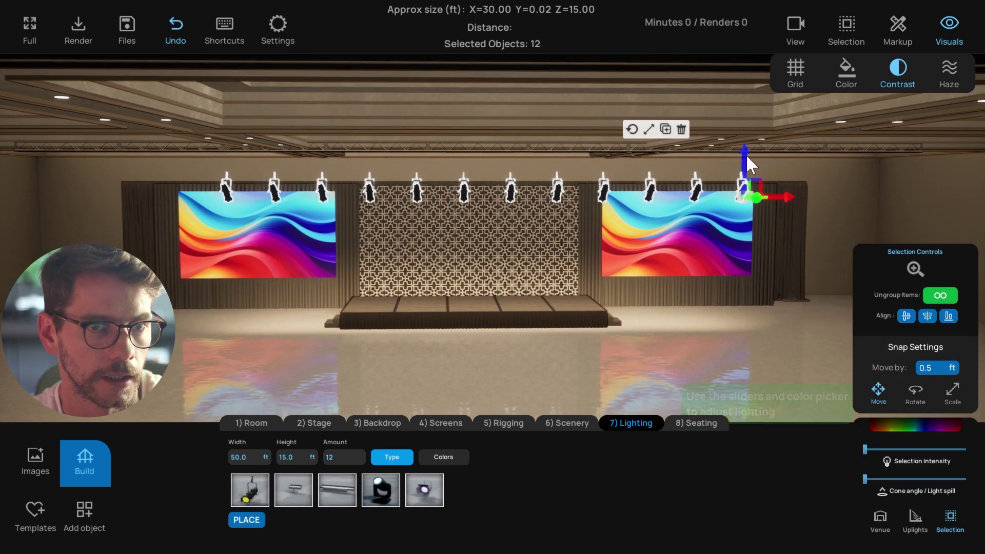
pyautogui.moveTo(747, 156); pyautogui.dragTo(753, 136)
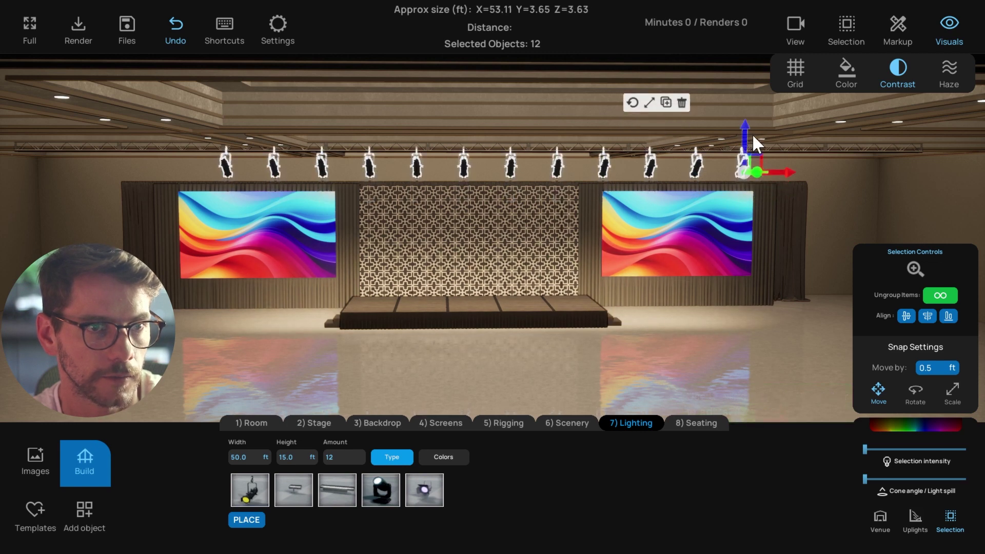
# Reduce the hanging spotlight row to 30 ft wide with 10 fixtures and raise it up to the truss.
pyautogui.click(242, 457)
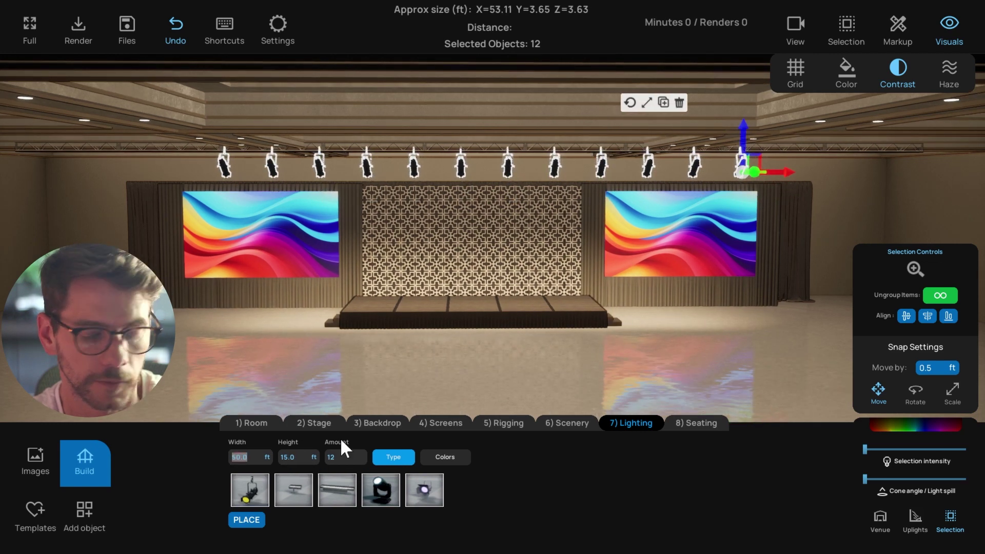
pyautogui.write('30')
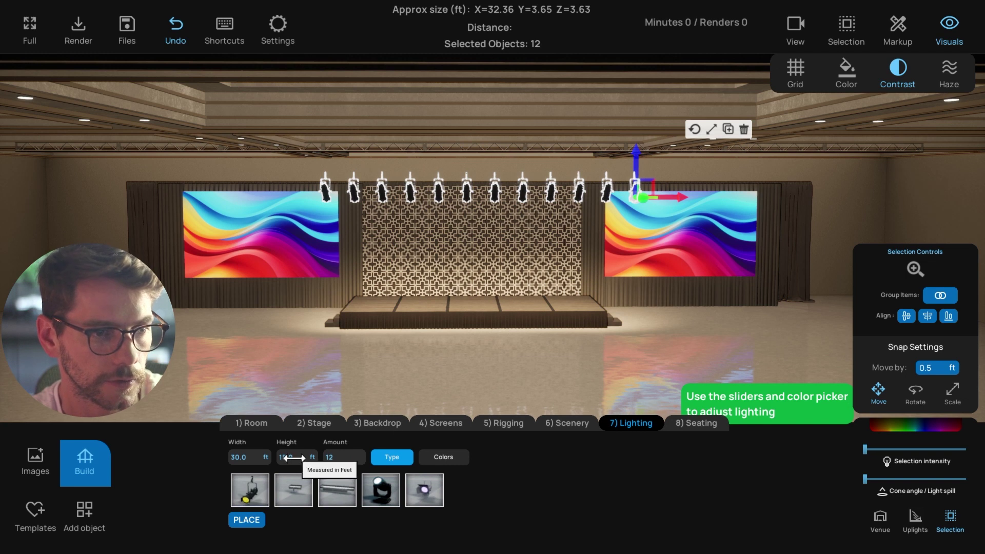
pyautogui.click(338, 461)
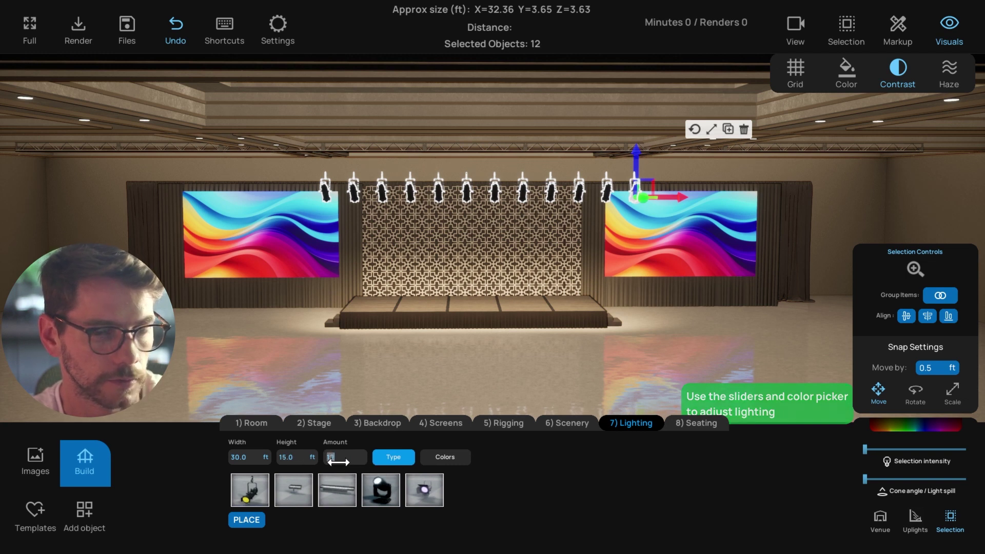
pyautogui.write('10')
pyautogui.moveTo(627, 155); pyautogui.dragTo(626, 129)
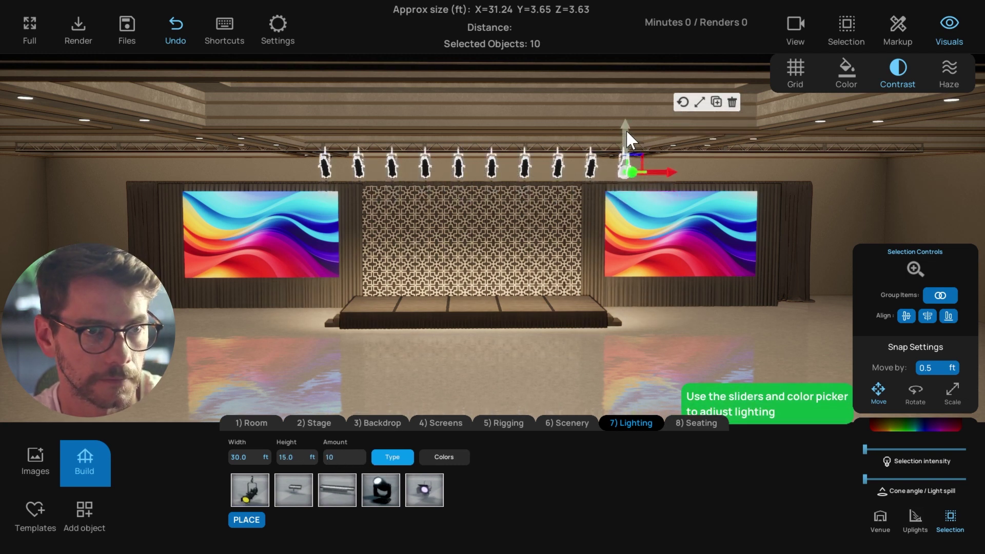
# Color the hanging spotlights a muted blue, hex sRGB 656891, and close the color picker.
pyautogui.click(453, 458)
pyautogui.click(828, 374)
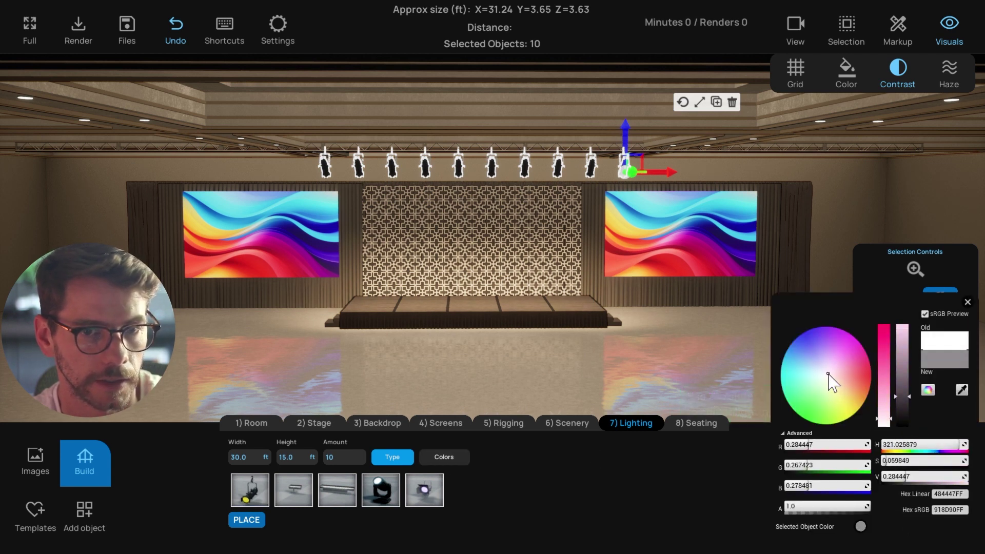
pyautogui.click(814, 358)
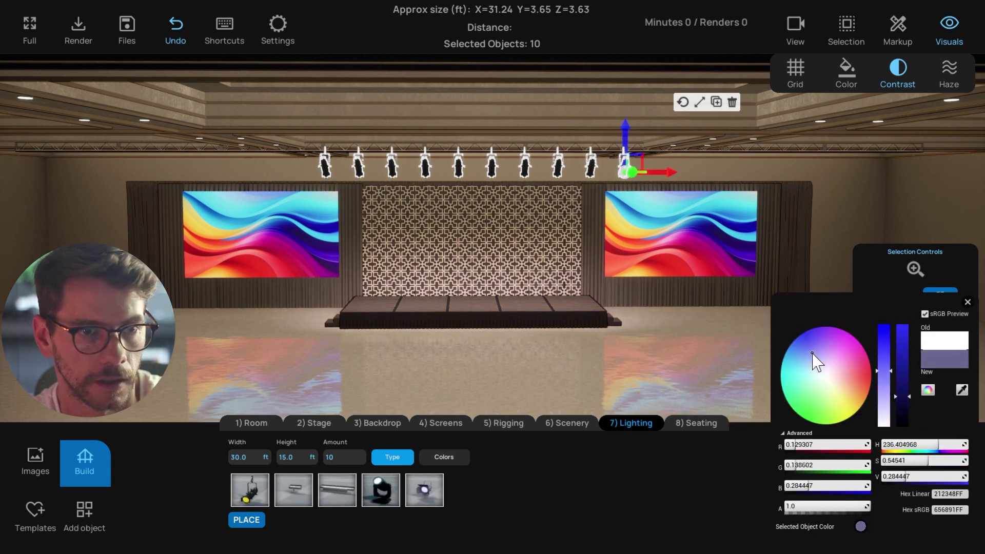
pyautogui.click(968, 302)
# Widen the hanging spotlights' cone angle to about half its range, increase their intensity slightly, and deselect them.
pyautogui.moveTo(865, 479); pyautogui.dragTo(914, 480)
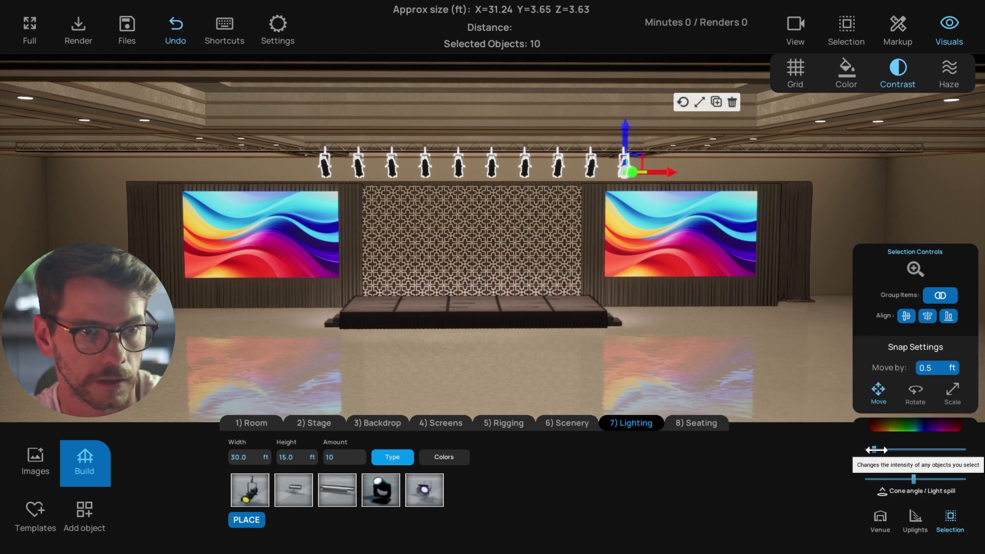
pyautogui.moveTo(866, 449); pyautogui.dragTo(883, 450)
pyautogui.click(454, 408)
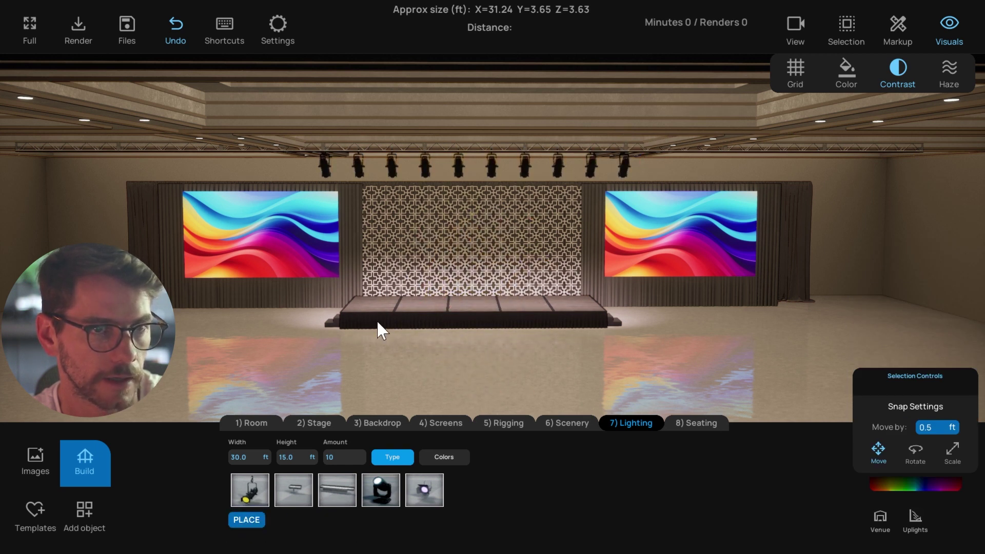
# Place a floor row of 15 LED Panel Lights in front of the backdrop, spread across 85 ft.
pyautogui.click(290, 489)
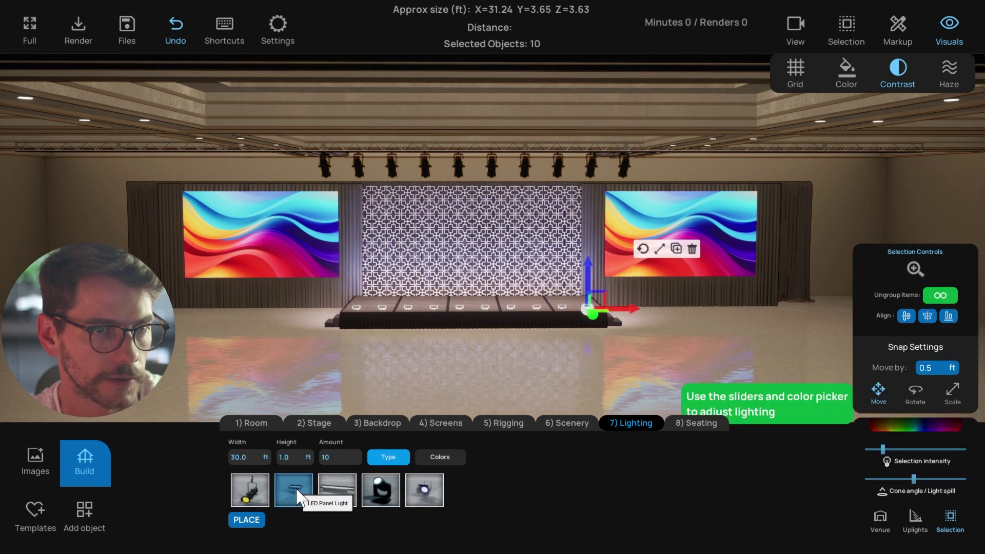
pyautogui.click(249, 461)
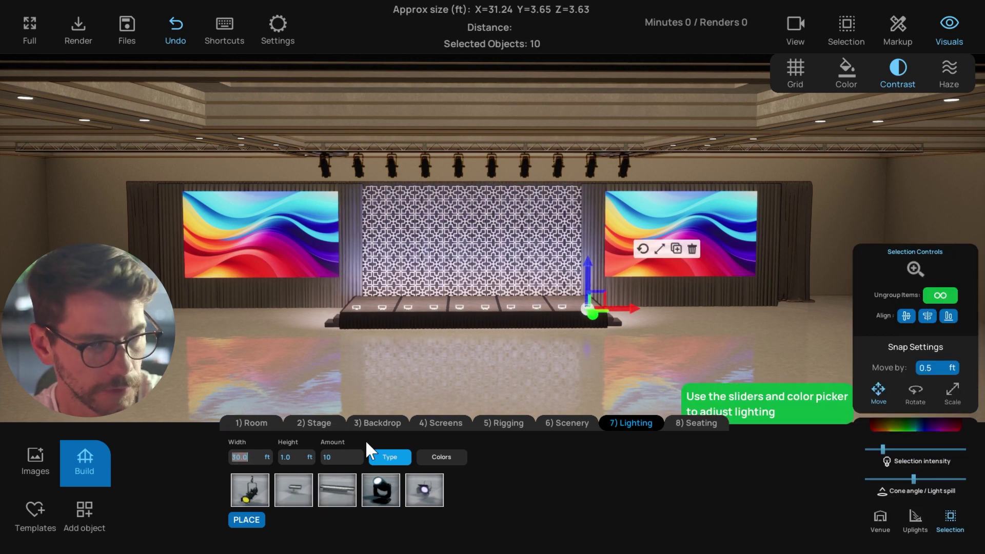
pyautogui.write('90')
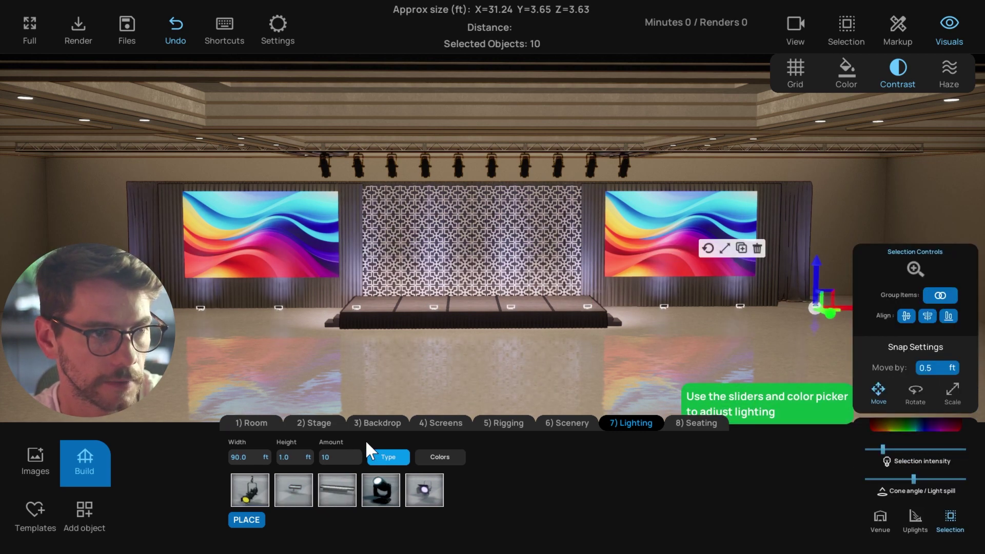
pyautogui.click(243, 457)
pyautogui.write('85')
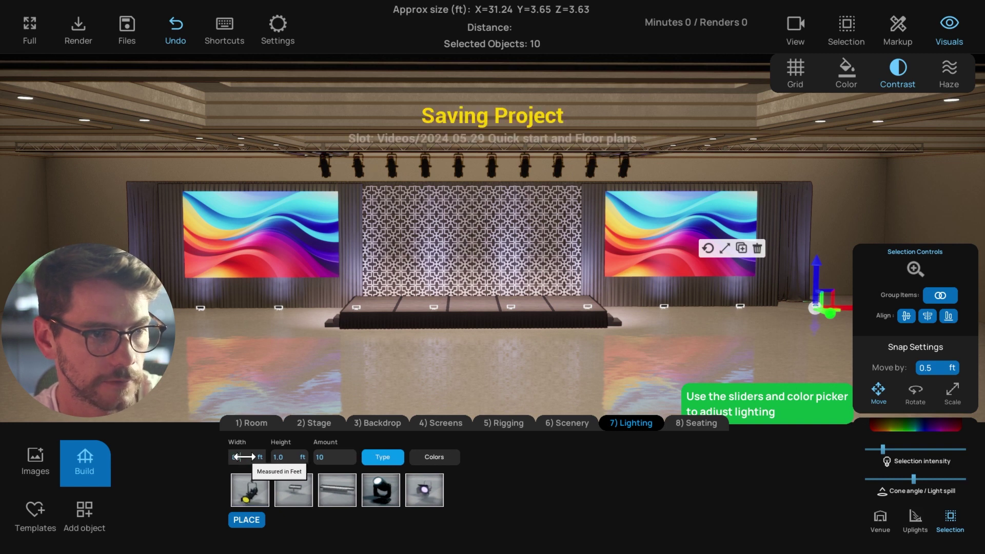
pyautogui.press('Return')
pyautogui.write('15')
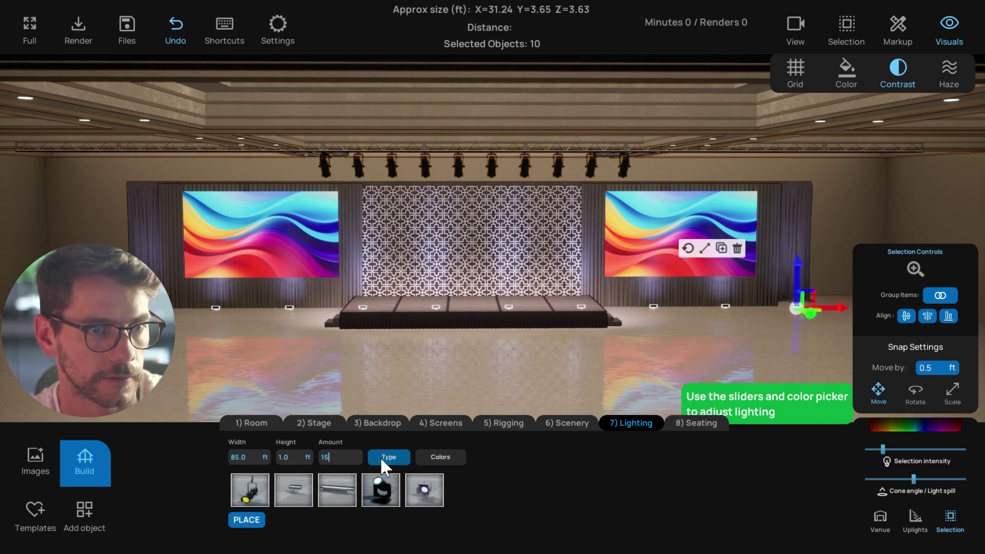
# Color the LED panel floor lights deep blue, hex sRGB 005991, and lower their intensity slightly.
pyautogui.click(439, 457)
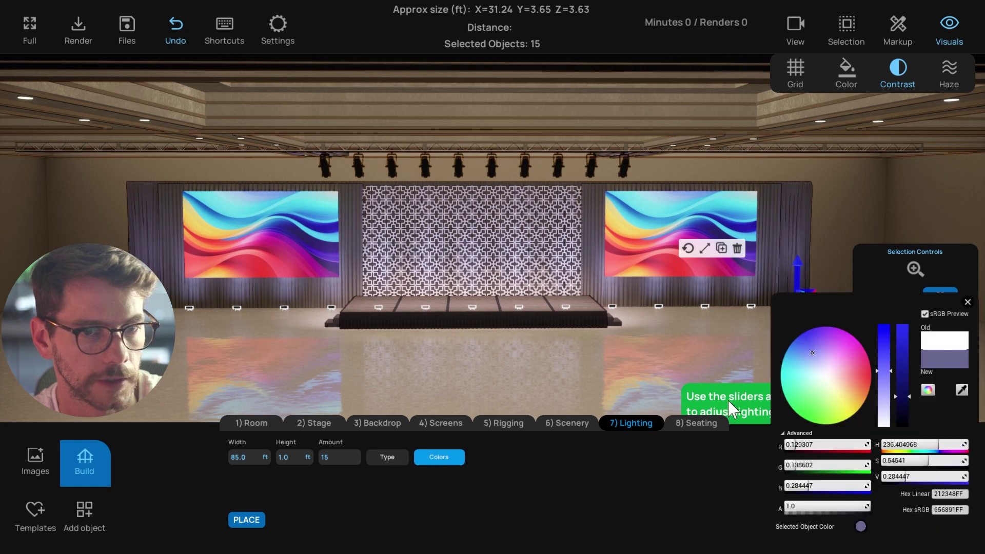
pyautogui.moveTo(820, 357)
pyautogui.mouseDown()
pyautogui.moveTo(820, 331)
pyautogui.moveTo(788, 341)
pyautogui.mouseUp()
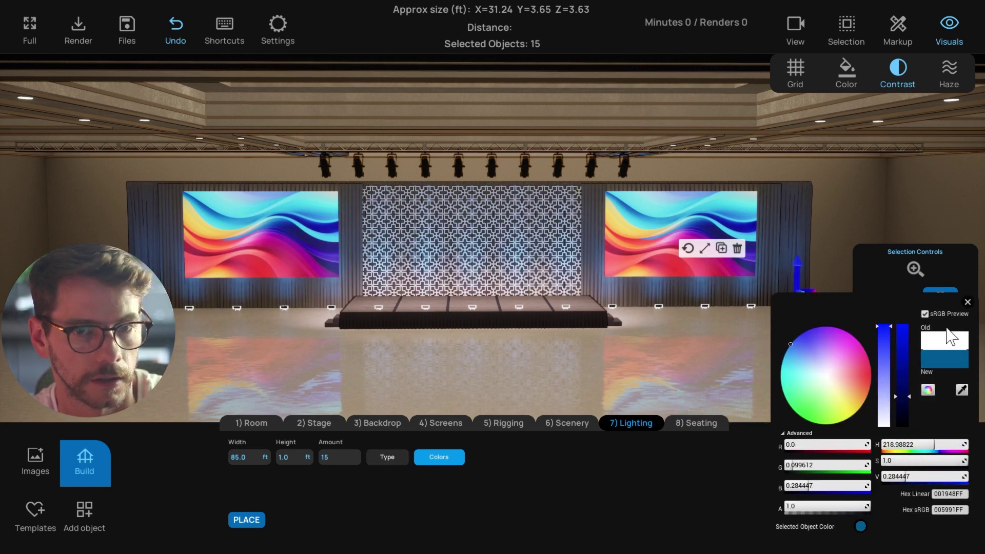
pyautogui.click(968, 303)
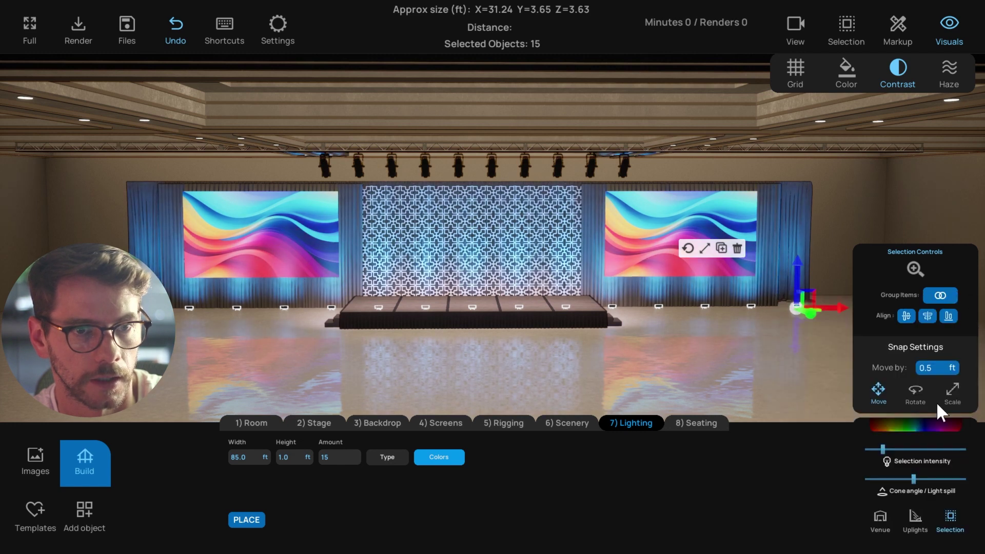
pyautogui.moveTo(885, 452); pyautogui.dragTo(877, 452)
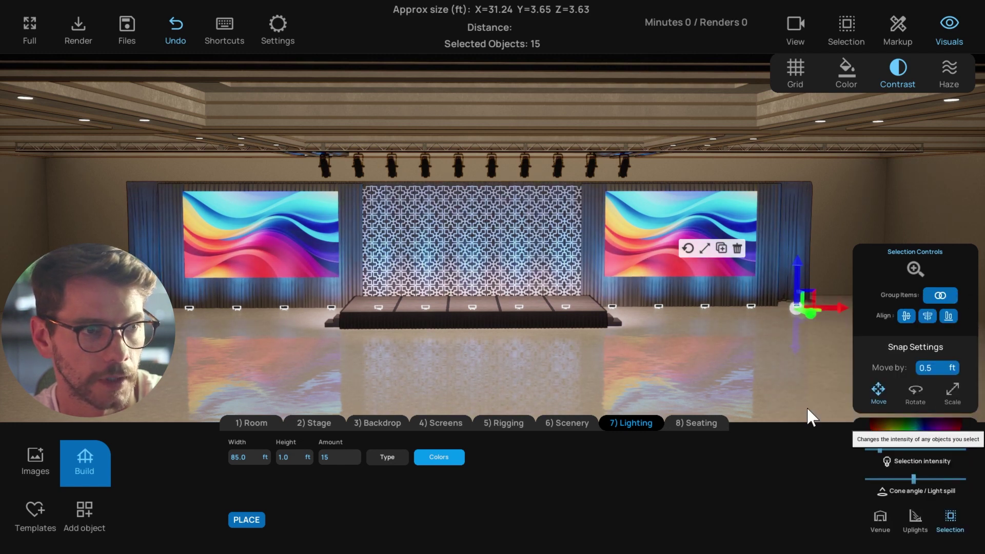
pyautogui.click(678, 377)
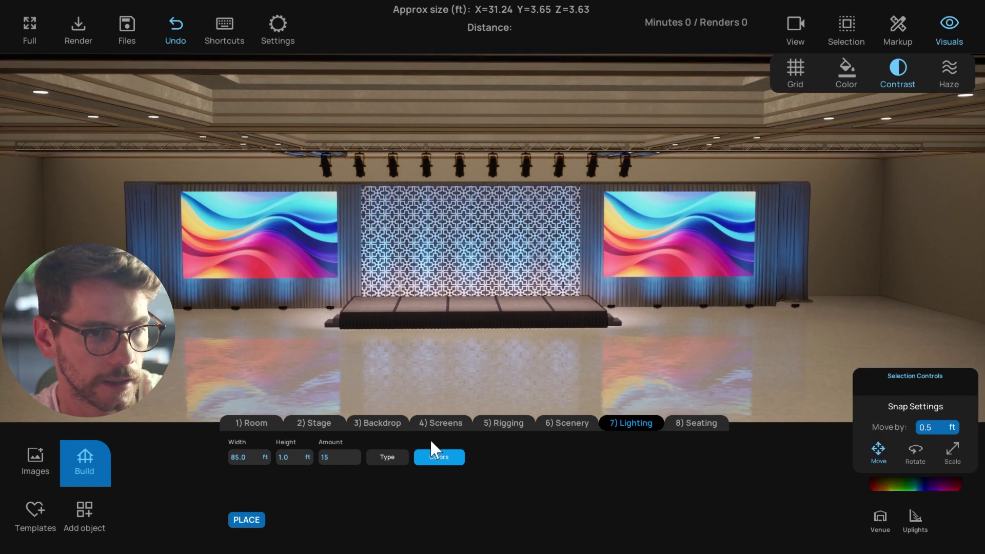
# Place a hanging row of 8 compact stage lights 30 ft wide and raise it just above the lattice wall's top edge.
pyautogui.click(394, 461)
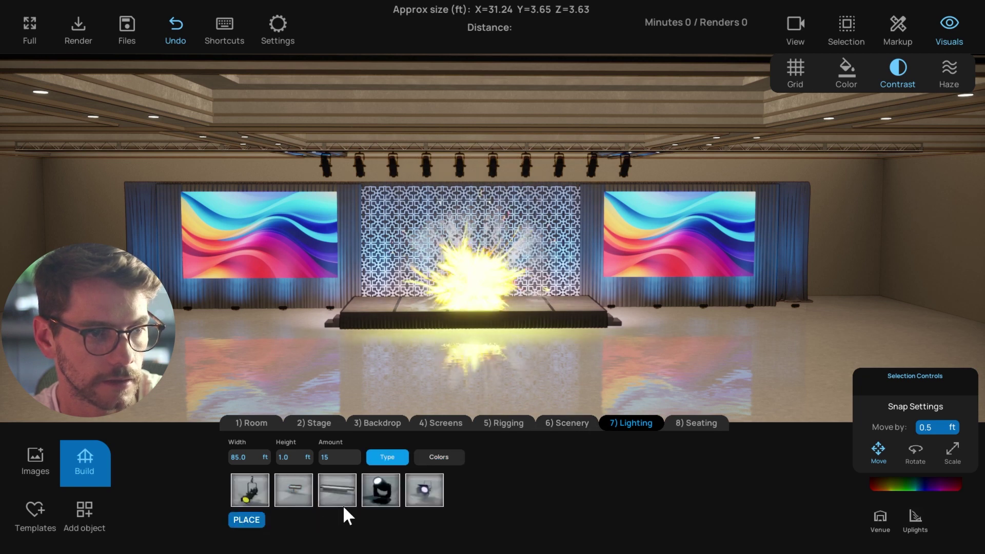
pyautogui.click(426, 492)
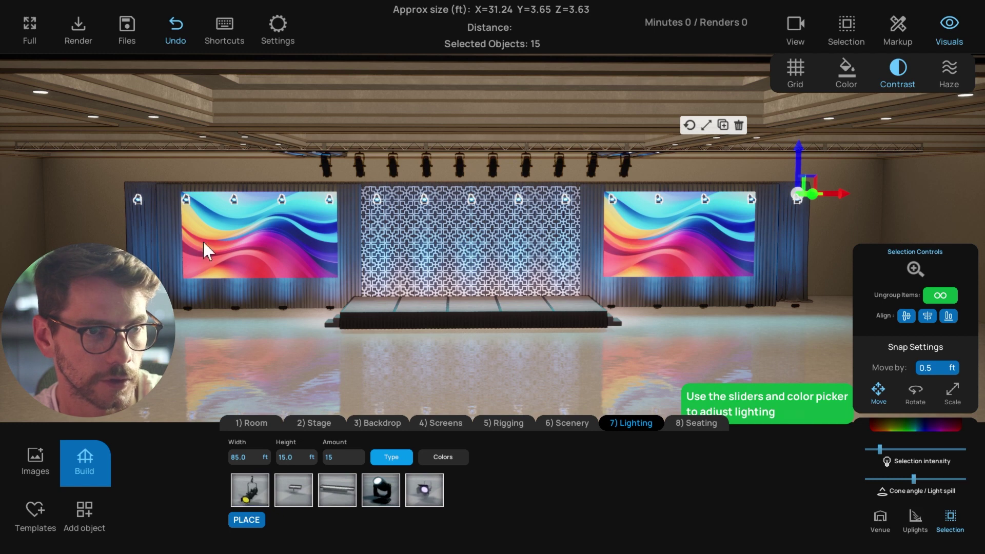
pyautogui.click(257, 451)
pyautogui.write('30')
pyautogui.press('Return')
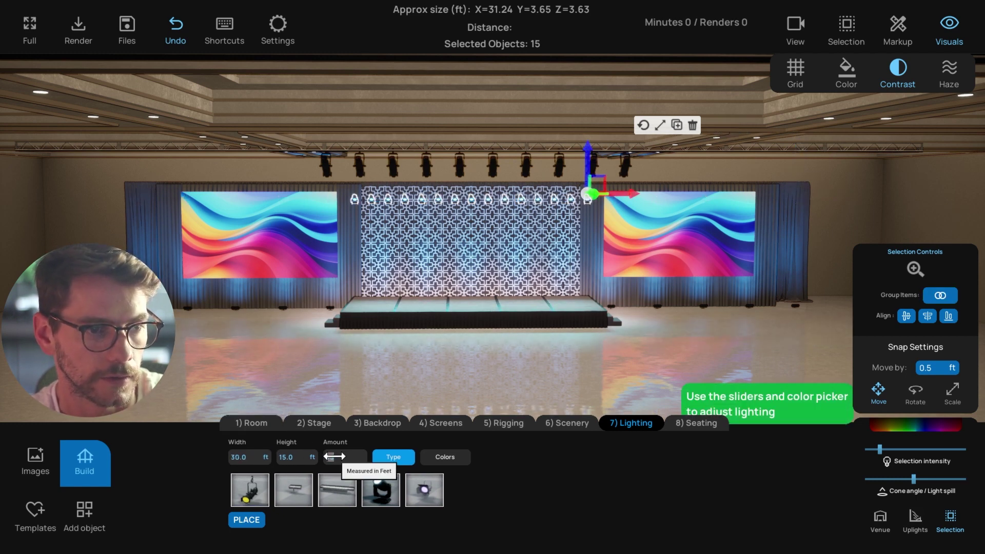
pyautogui.write('8')
pyautogui.press('Return')
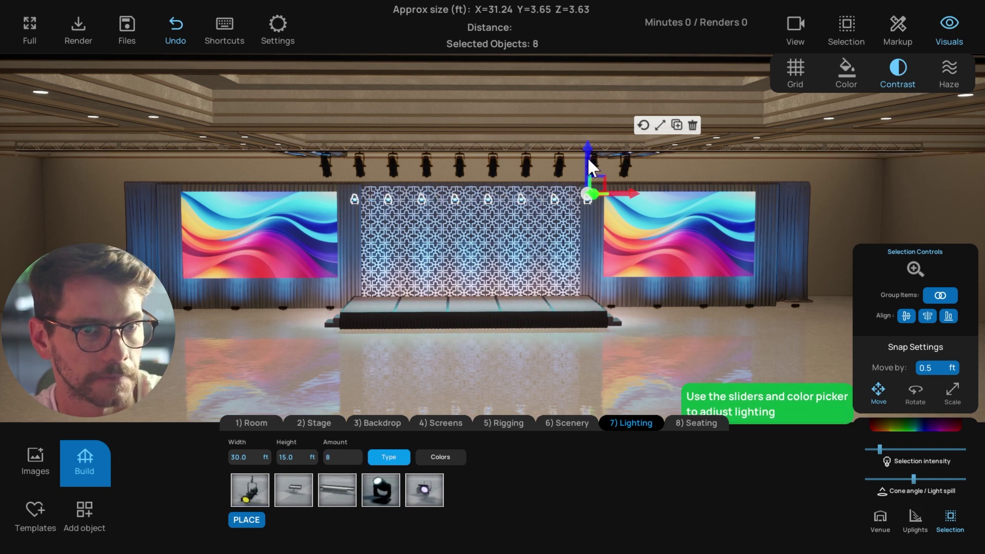
pyautogui.moveTo(588, 159); pyautogui.dragTo(589, 142)
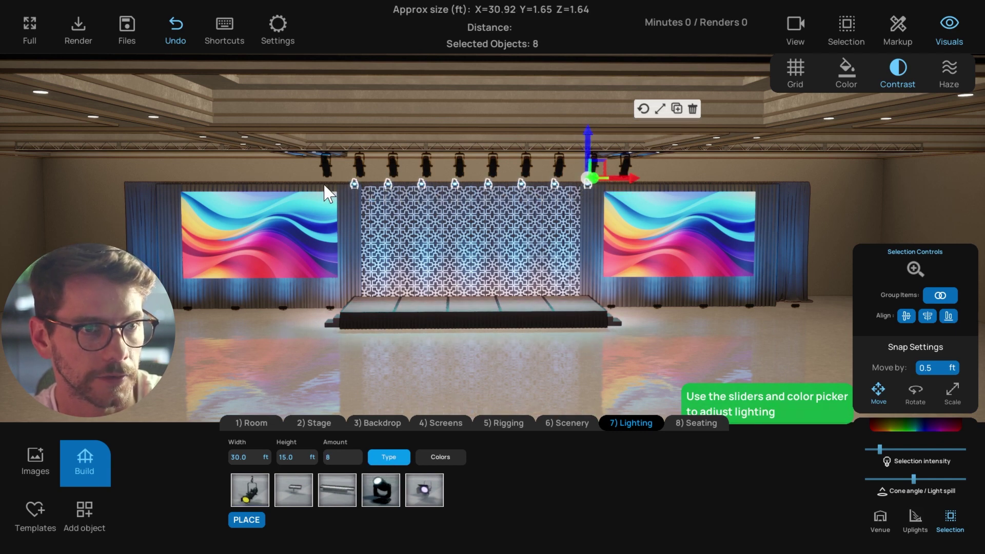
# Deselect the compact stage lights and place Classroom Seating on the floor in front of the stage.
pyautogui.click(508, 387)
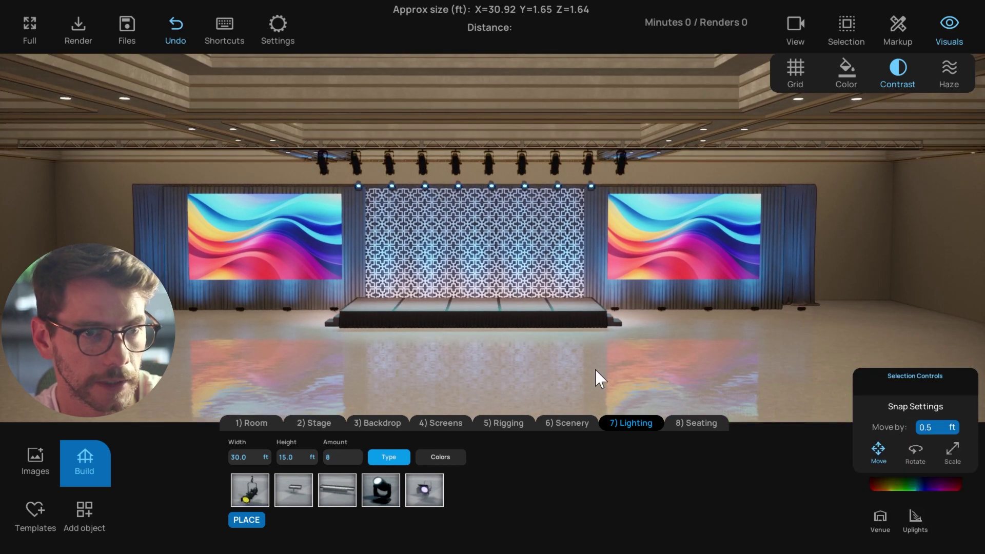
pyautogui.click(688, 423)
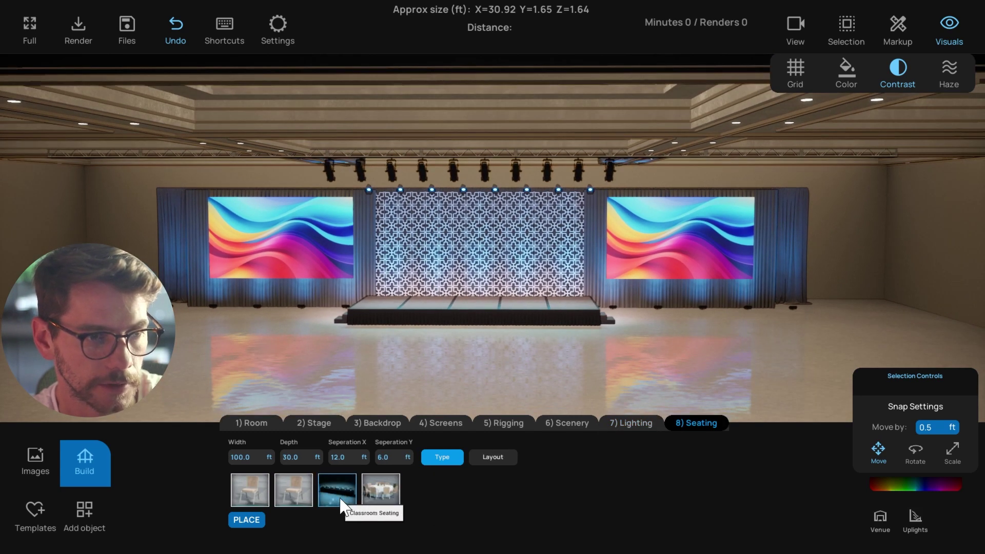
pyautogui.click(344, 499)
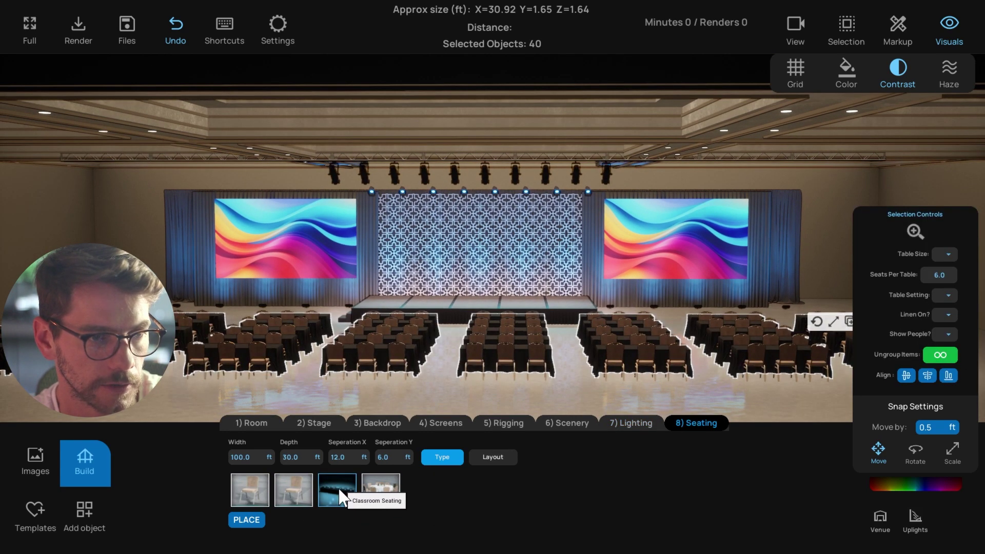
# Extend the classroom seating block to a depth of 60 ft.
pyautogui.moveTo(390, 372); pyautogui.dragTo(398, 344, button='middle')
pyautogui.scroll(-3, 429, 346)
pyautogui.click(254, 461)
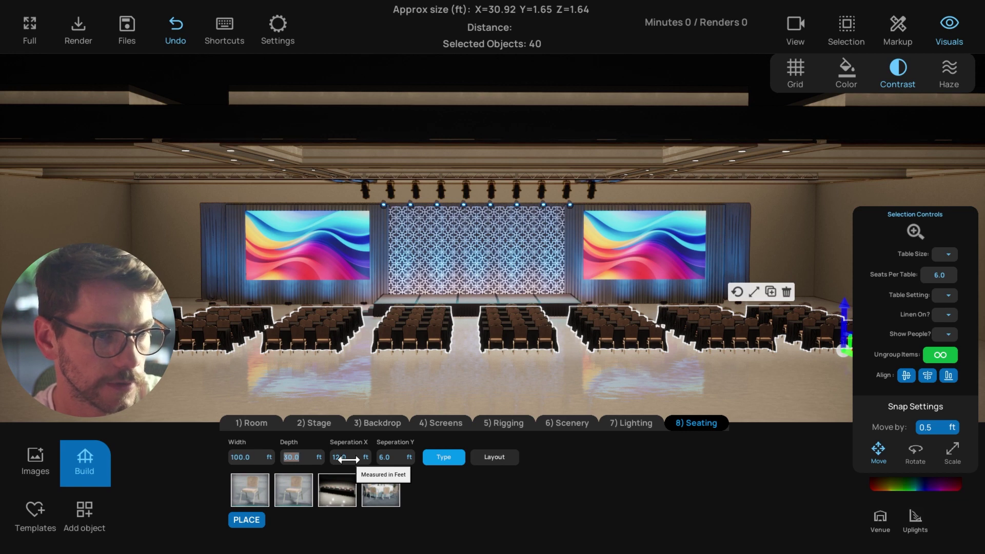
pyautogui.write('60')
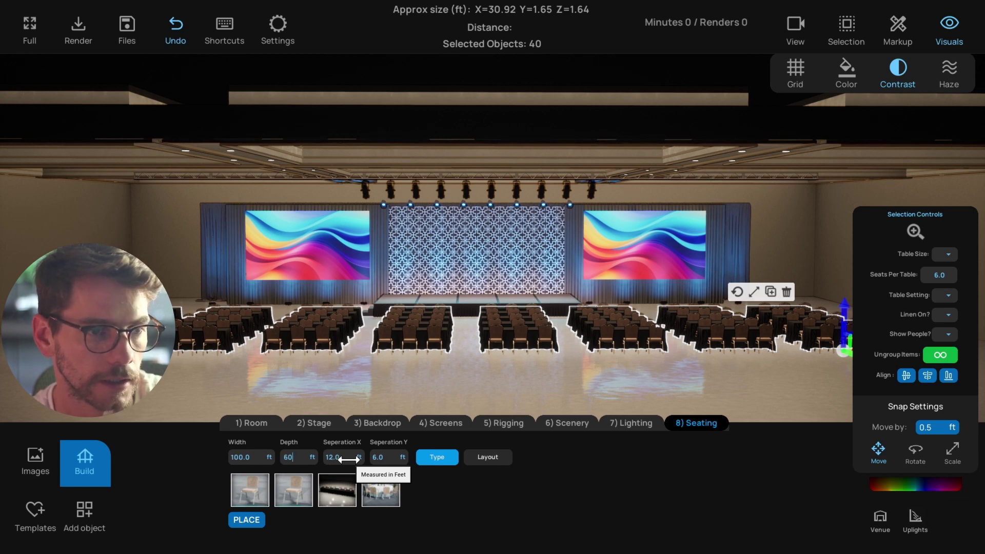
pyautogui.press('Return')
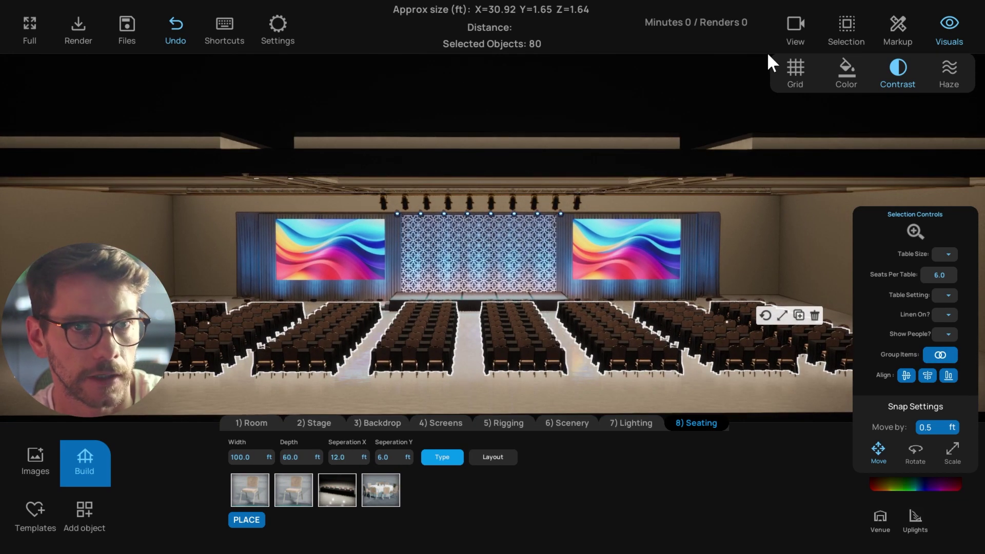
# Show the set in top view, lower the floor plan's selection intensity to minimum, and deselect it.
pyautogui.click(795, 28)
pyautogui.click(640, 69)
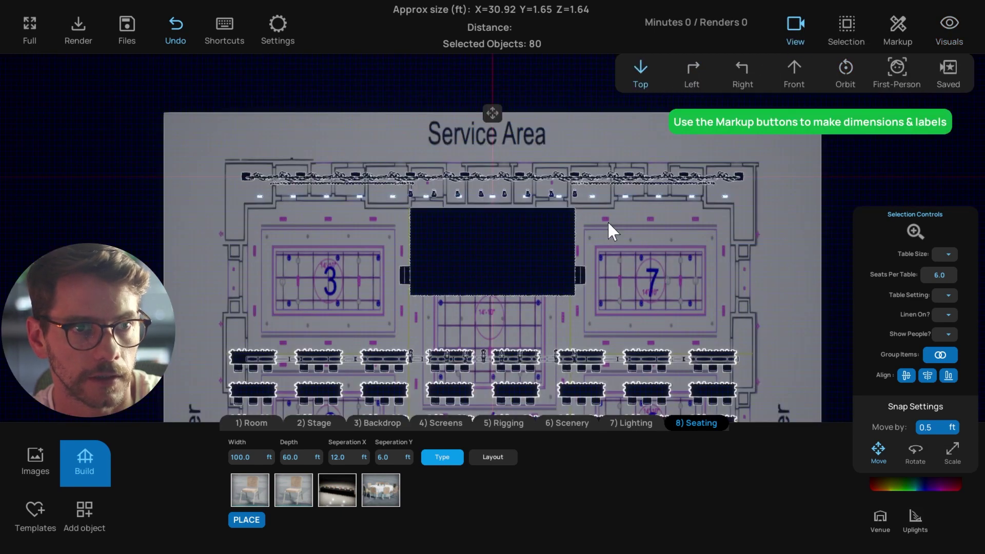
pyautogui.click(475, 124)
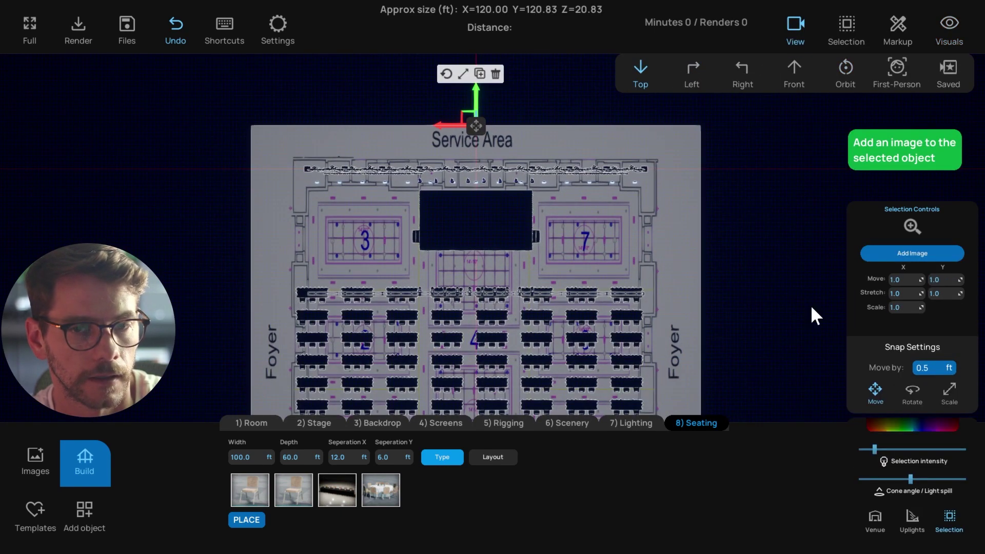
pyautogui.moveTo(874, 450); pyautogui.dragTo(855, 450)
pyautogui.click(790, 338)
pyautogui.scroll(-2, 712, 251)
pyautogui.moveTo(718, 292); pyautogui.dragTo(721, 212, button='middle')
pyautogui.moveTo(452, 232); pyautogui.dragTo(463, 189, button='middle')
pyautogui.scroll(-1, 519, 252)
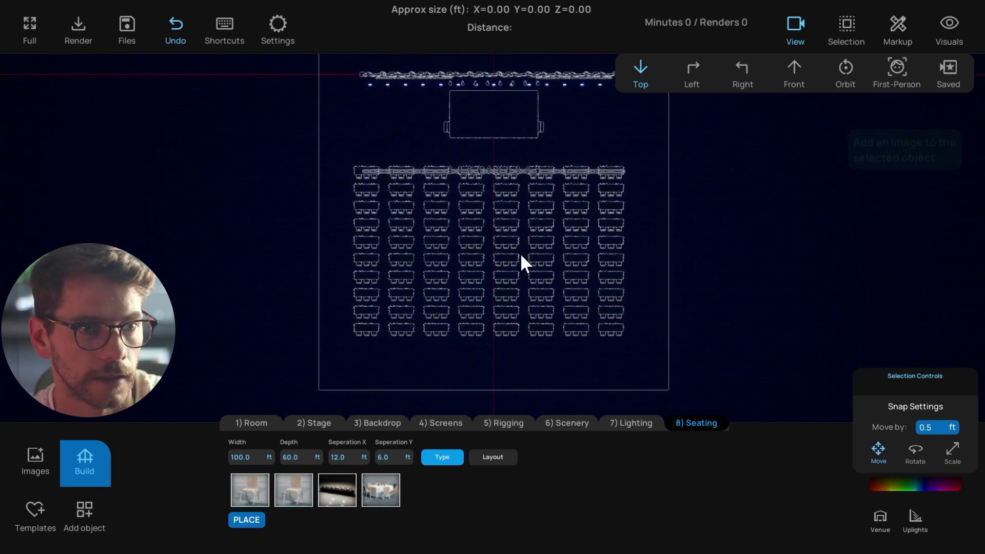
# Set the classroom seating depth to 70 ft.
pyautogui.click(299, 457)
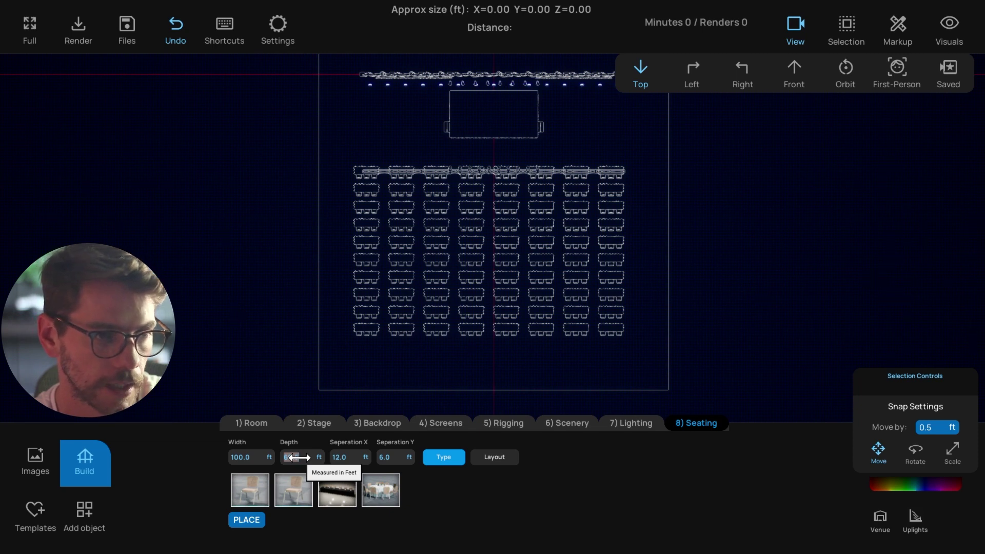
pyautogui.write('70')
pyautogui.press('Return')
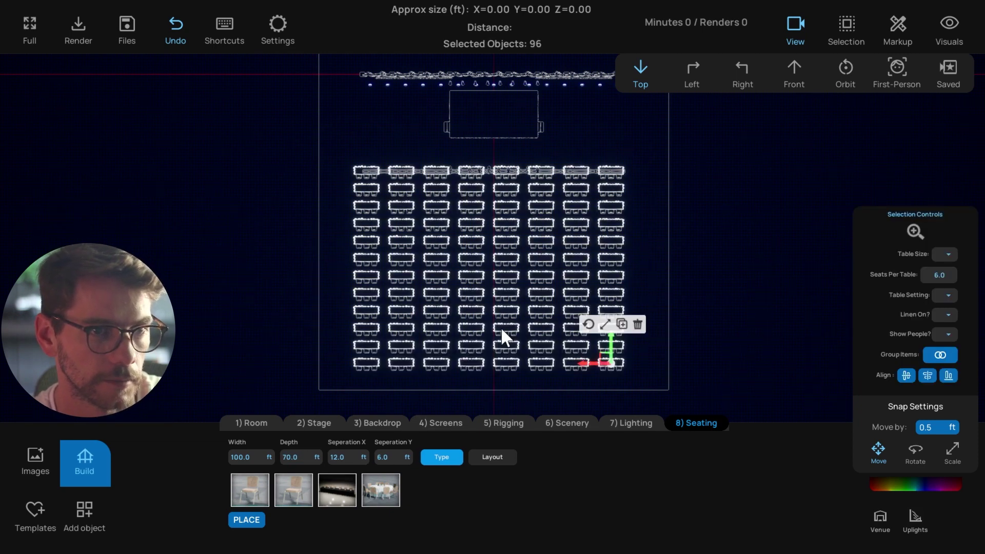
# Narrow the seating block to 30 ft wide and set its X separation to 8 ft to form continuous table rows.
pyautogui.click(262, 458)
pyautogui.write('30')
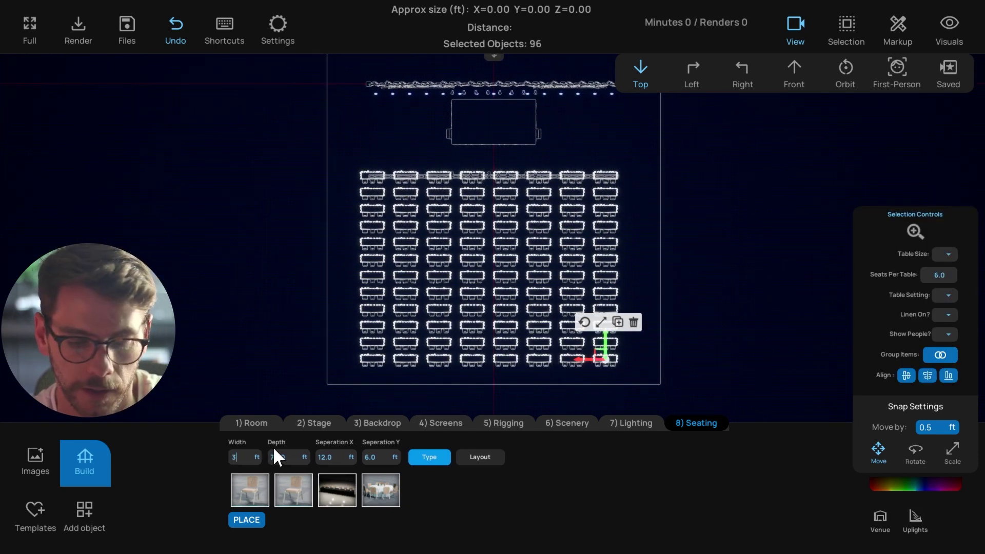
pyautogui.press('Return')
pyautogui.click(336, 457)
pyautogui.write('8')
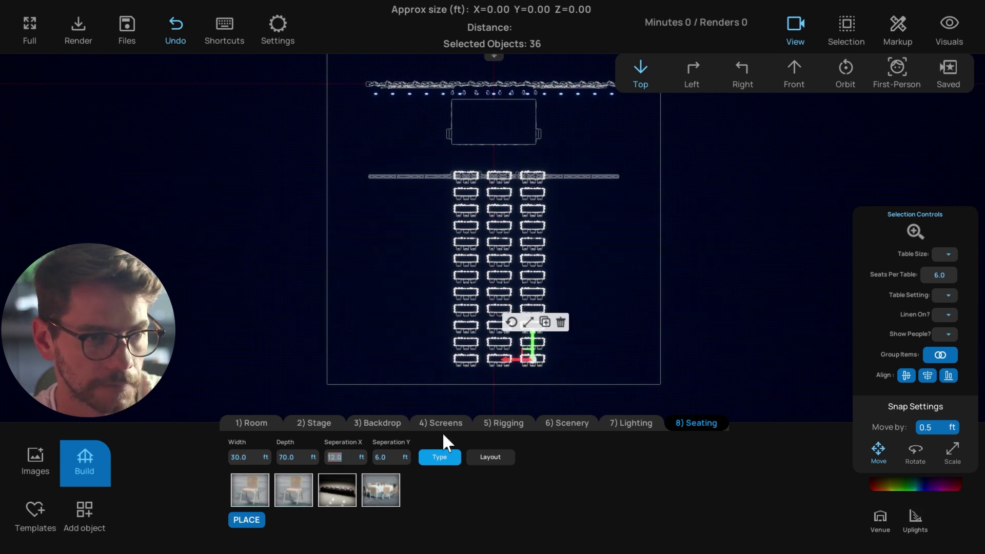
pyautogui.press('Return')
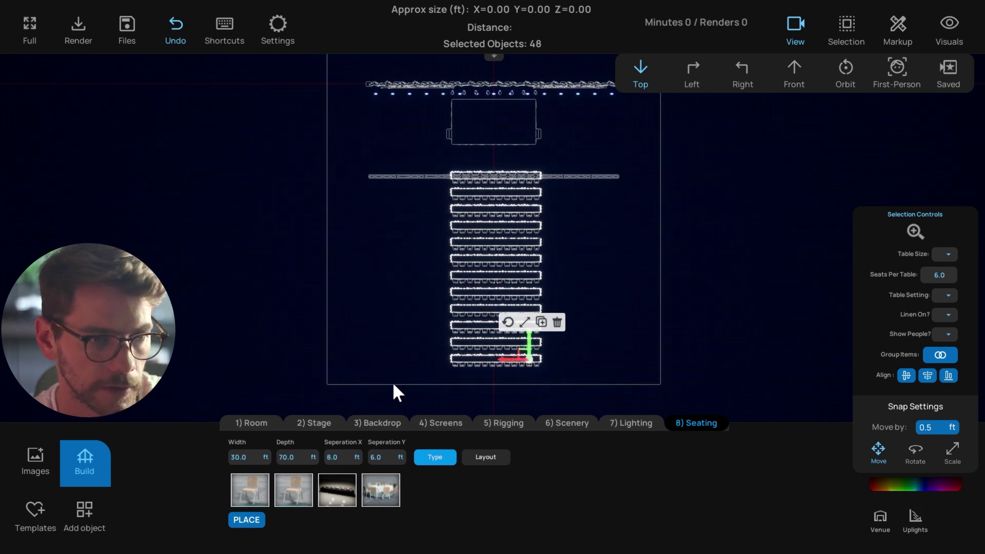
# Shift the grouped seating block slightly toward the stage and copy it to both sides, leaving an aisle between each block.
pyautogui.scroll(1, 409, 357)
pyautogui.scroll(1, 449, 325)
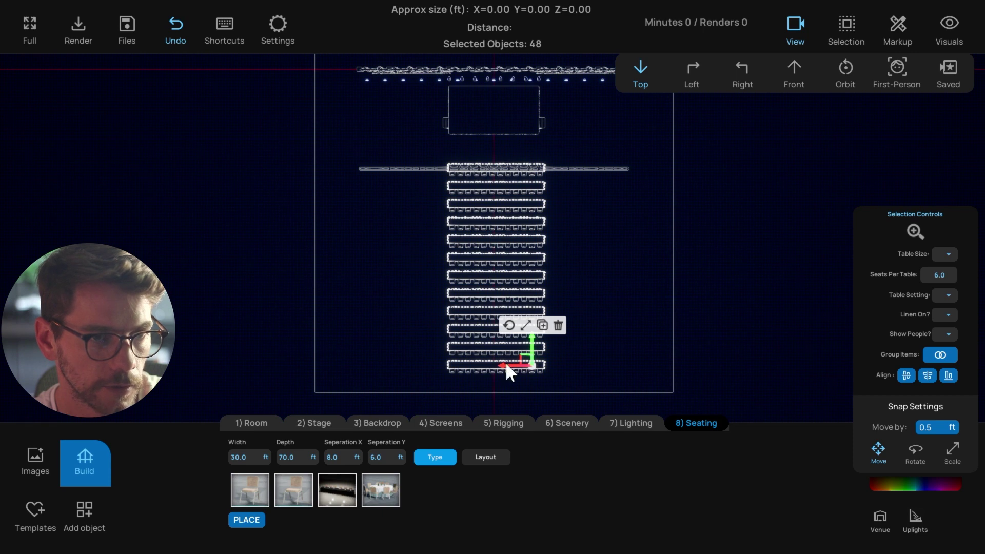
pyautogui.moveTo(531, 353); pyautogui.dragTo(627, 351)
pyautogui.click(420, 312)
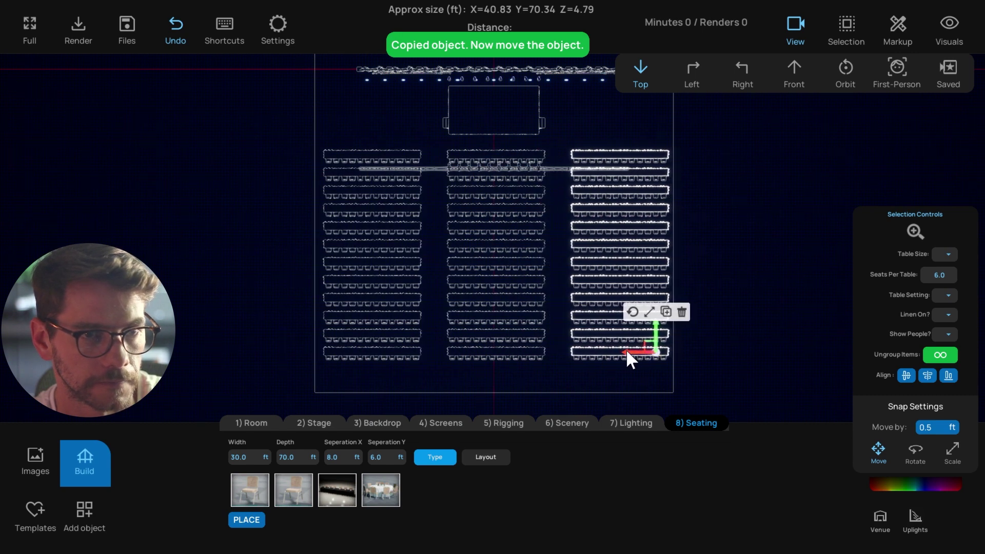
pyautogui.click(553, 318)
pyautogui.click(512, 302)
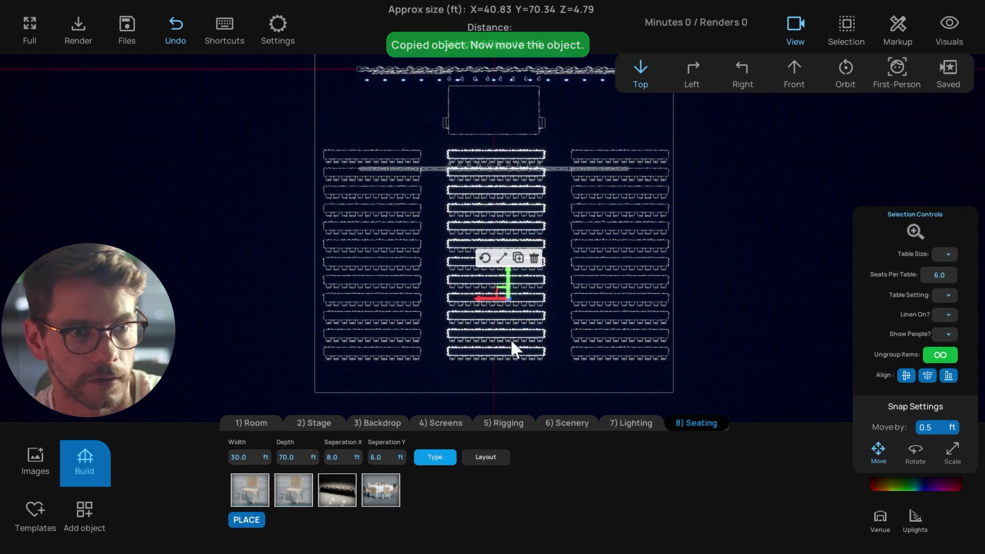
# Return to the orbit view and select all three classroom seating blocks together.
pyautogui.click(845, 67)
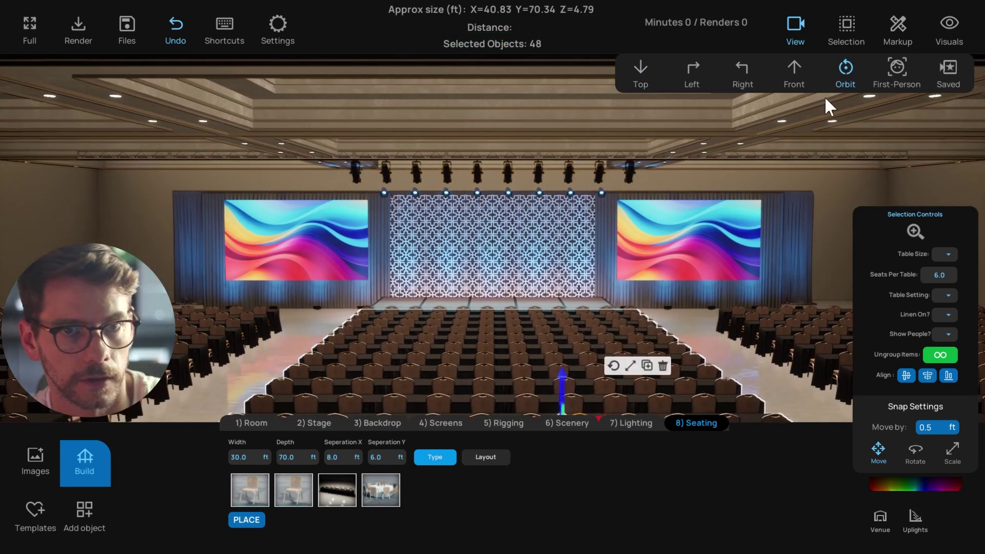
pyautogui.scroll(-3, 670, 235)
pyautogui.moveTo(670, 235); pyautogui.dragTo(698, 237, button='right')
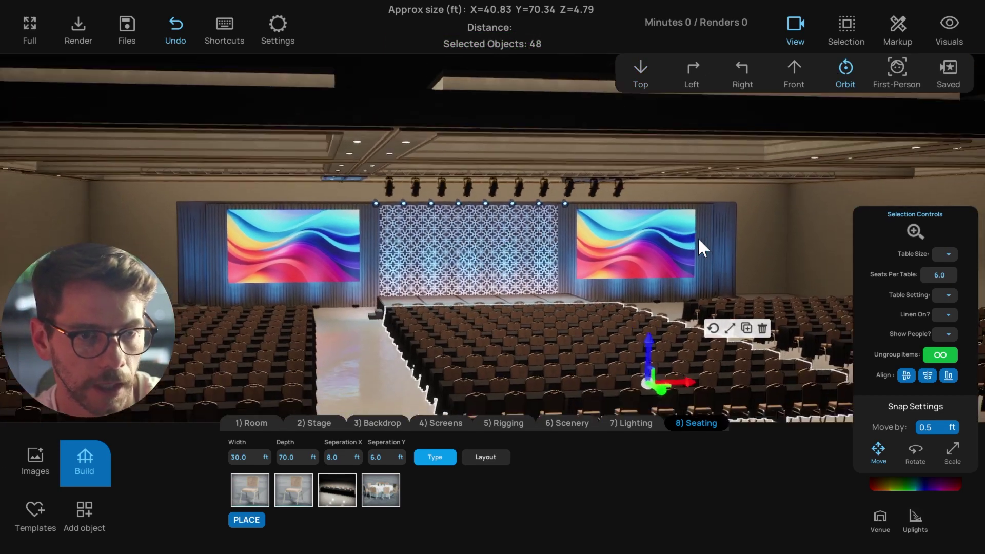
pyautogui.scroll(-2, 699, 238)
pyautogui.click(778, 309)
pyautogui.keyDown('shift'); pyautogui.click(578, 328); pyautogui.keyUp('shift')
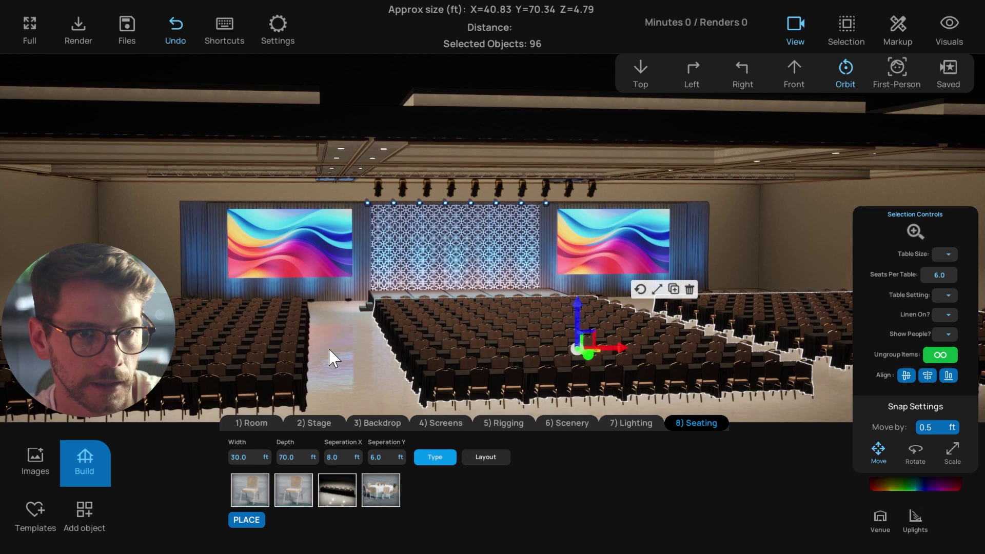
pyautogui.keyDown('shift'); pyautogui.click(232, 340); pyautogui.keyUp('shift')
pyautogui.scroll(-2, 431, 369)
pyautogui.moveTo(437, 372); pyautogui.dragTo(450, 375, button='right')
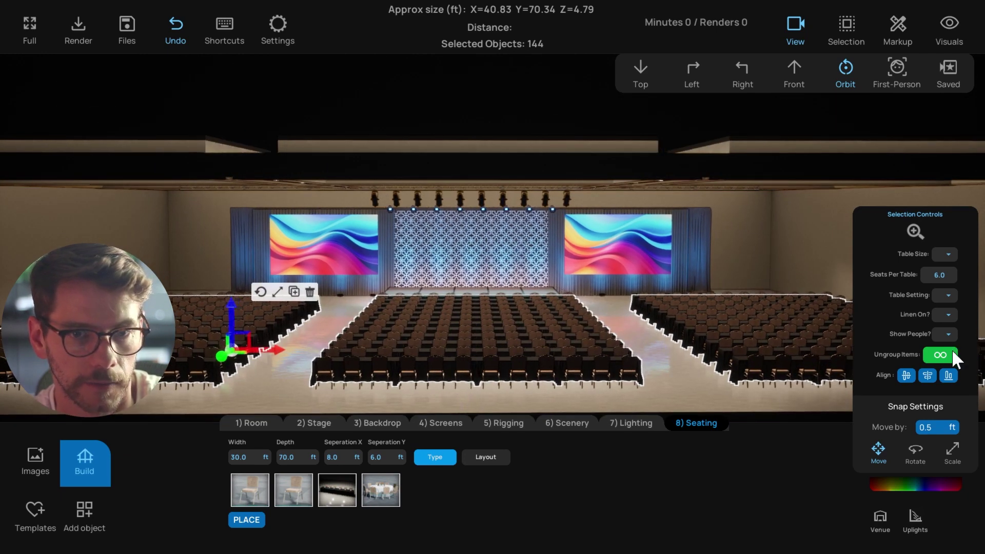
# Color the selected seating blocks' table linens periwinkle blue, hex sRGB 88ACFFFF.
pyautogui.click(910, 485)
pyautogui.click(807, 352)
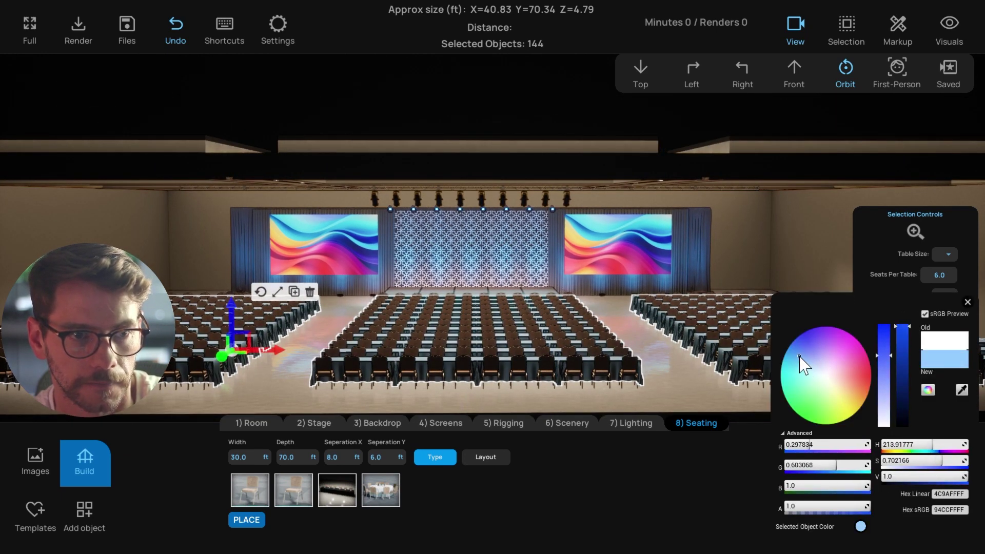
pyautogui.click(803, 349)
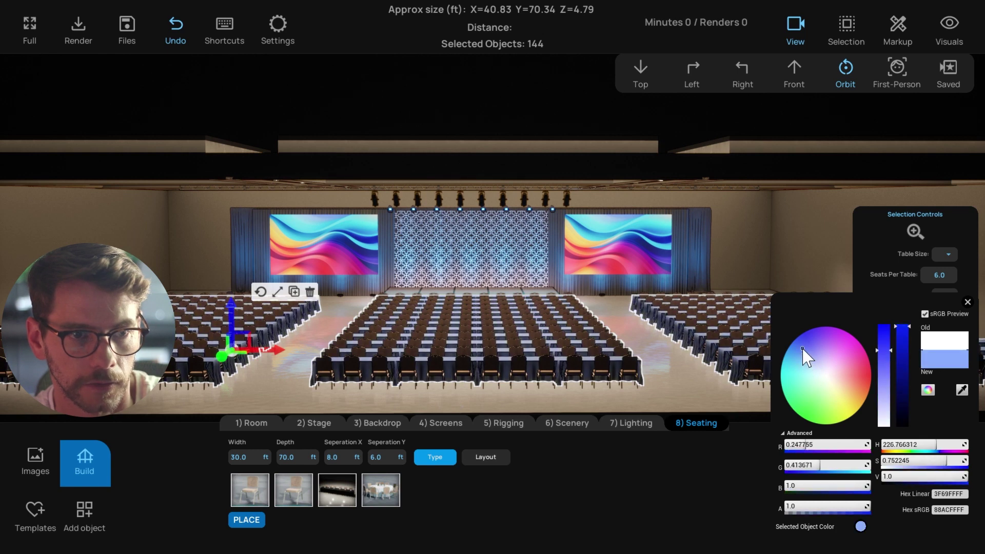
pyautogui.click(967, 303)
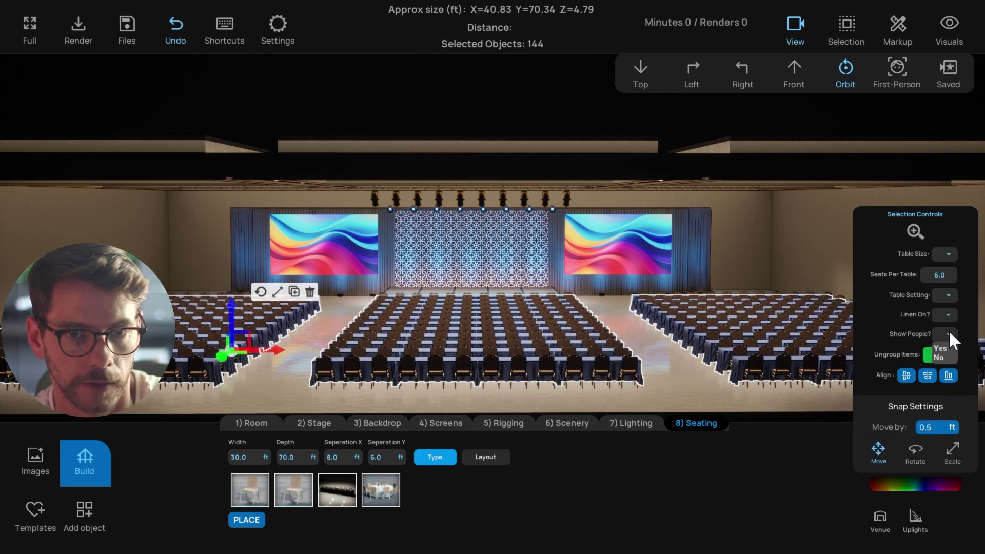
# Show people at the selected tables, try 5 ft and 6 ft table sizes, and settle on 8 ft before deselecting.
pyautogui.click(942, 348)
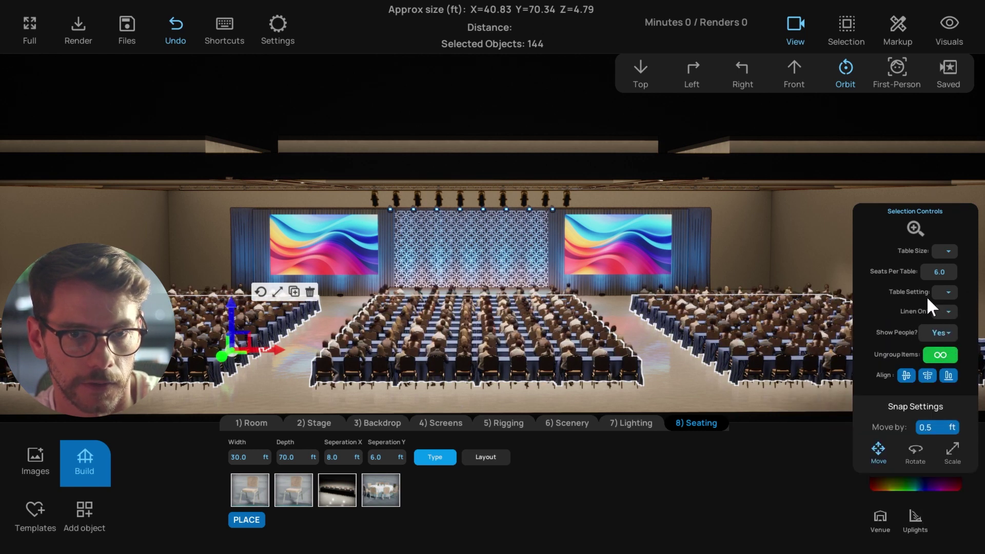
pyautogui.click(945, 250)
pyautogui.click(944, 266)
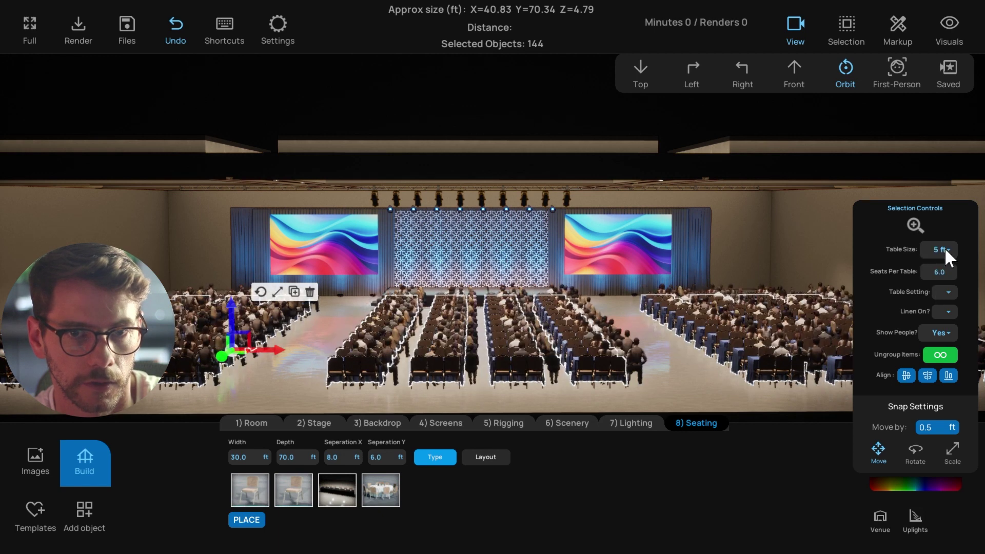
pyautogui.click(937, 274)
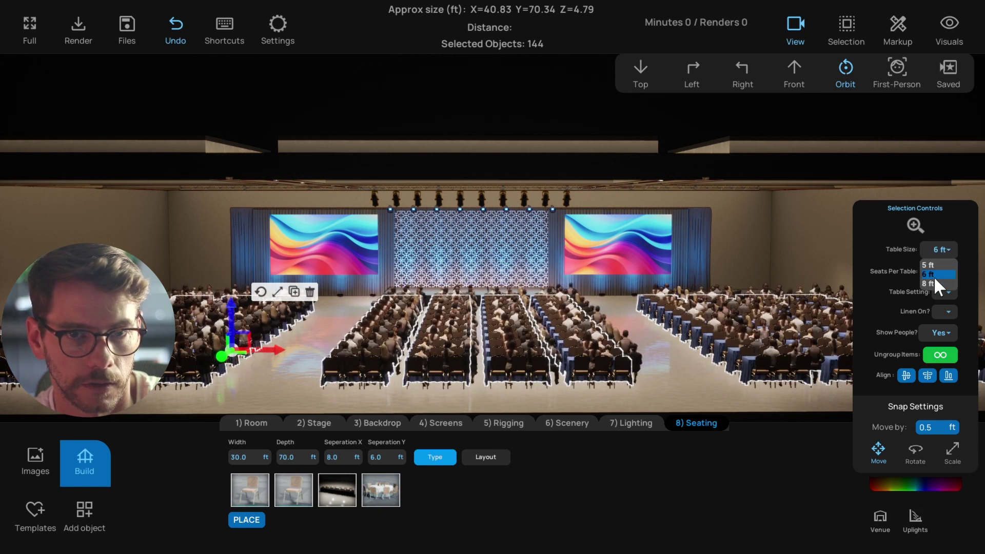
pyautogui.click(932, 281)
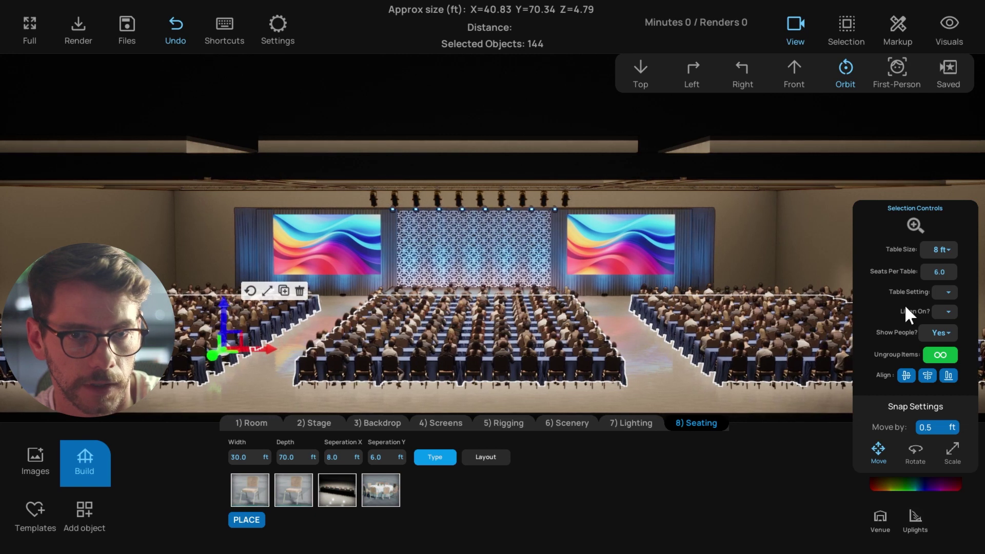
pyautogui.click(937, 307)
pyautogui.click(673, 379)
pyautogui.moveTo(673, 379); pyautogui.dragTo(691, 372, button='right')
# Dim the venue lighting by adjusting the room intensity near the low end of its range.
pyautogui.click(888, 517)
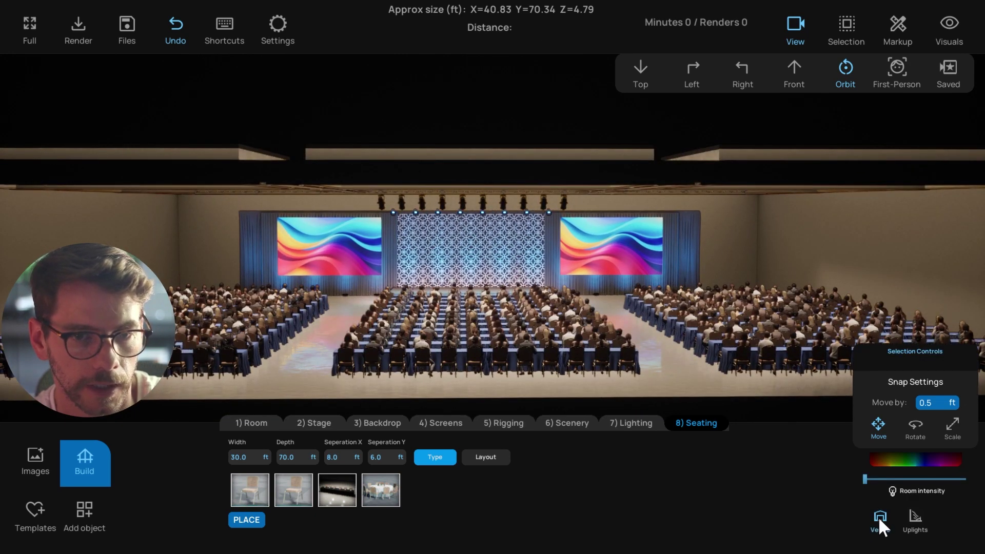
pyautogui.moveTo(866, 479); pyautogui.dragTo(869, 480)
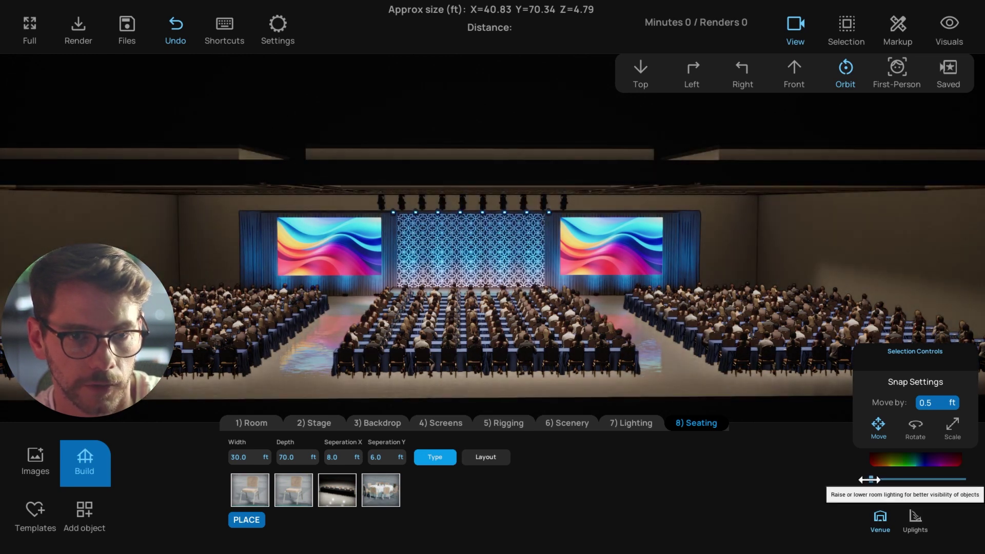
pyautogui.click(880, 518)
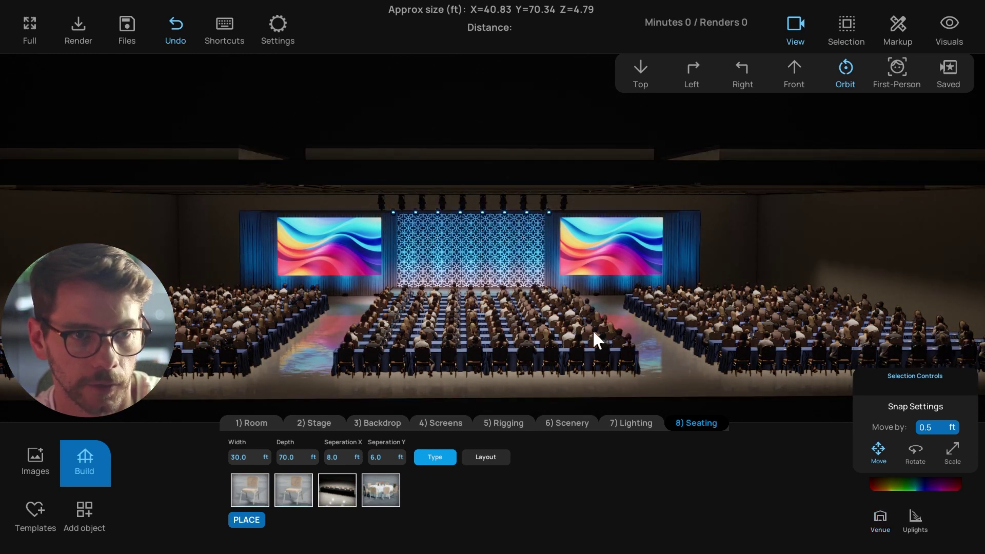
pyautogui.moveTo(593, 329); pyautogui.dragTo(633, 316)
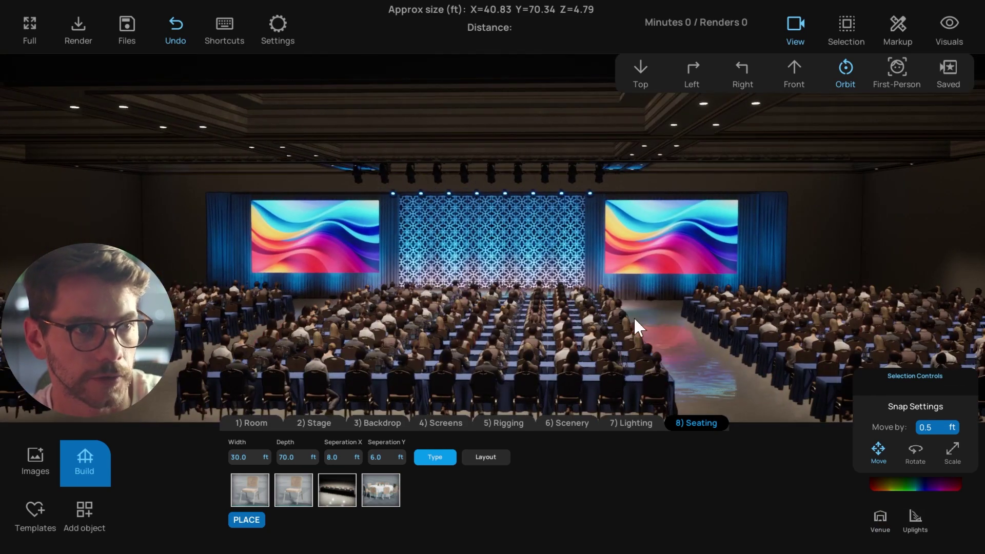
# Apply Ceiling Shape 2 to the basic room's ceiling.
pyautogui.click(248, 420)
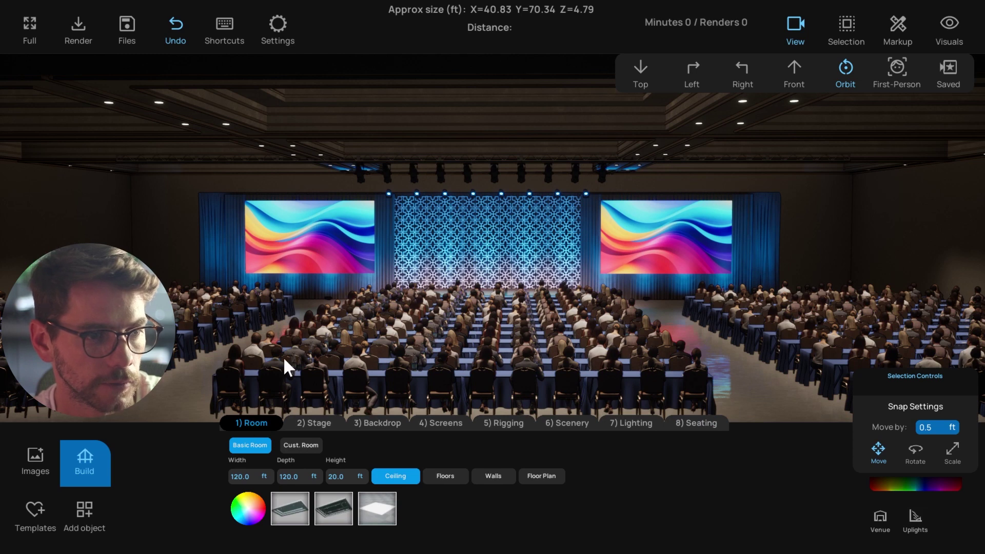
pyautogui.moveTo(283, 356); pyautogui.dragTo(304, 365)
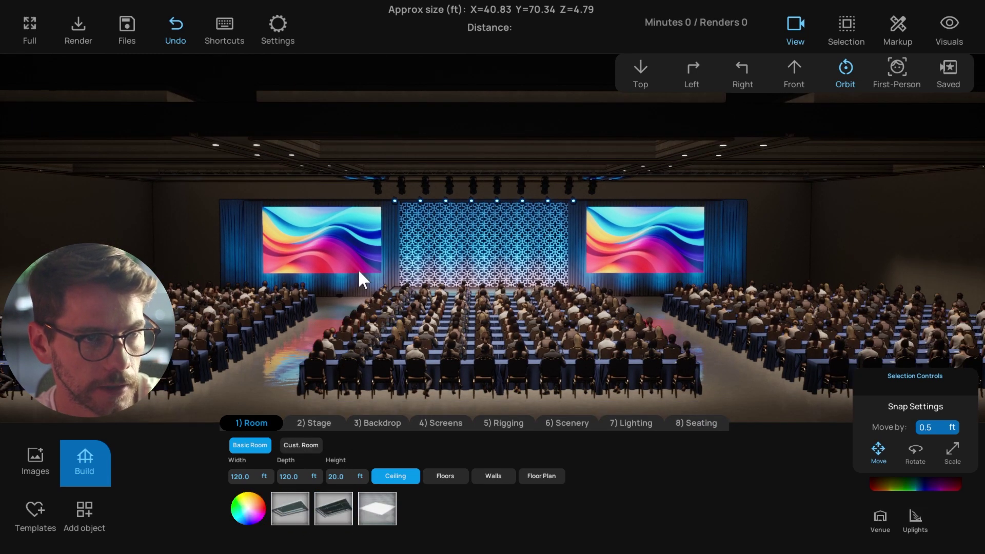
pyautogui.click(330, 500)
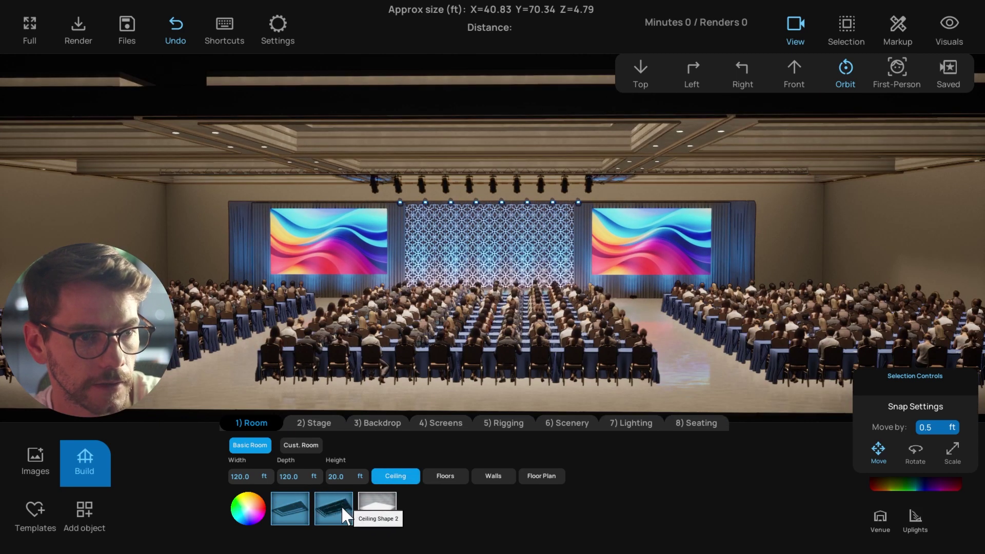
# Switch the ceiling to Ceiling Shape 2 and tint it dark blue, hex sRGB 365084FF.
pyautogui.click(340, 506)
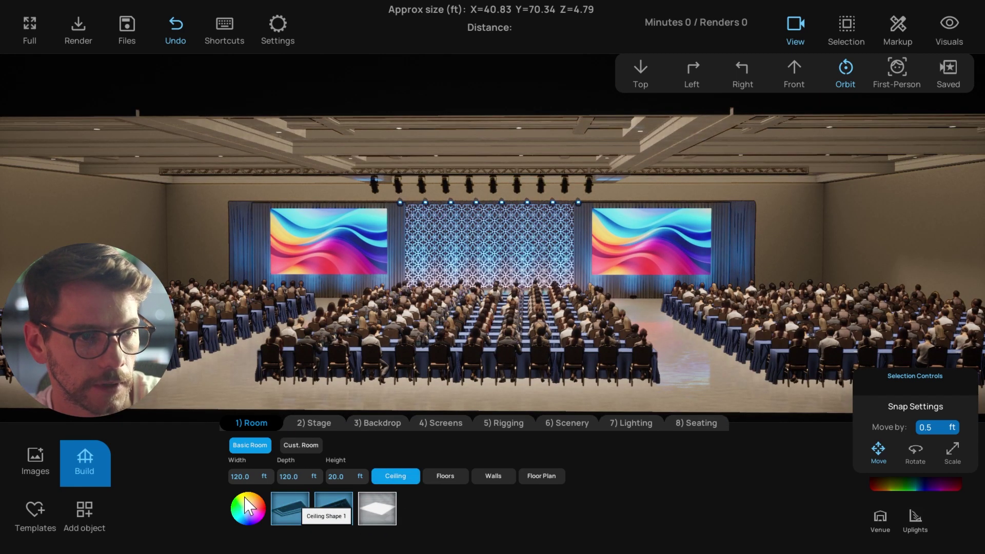
pyautogui.click(248, 507)
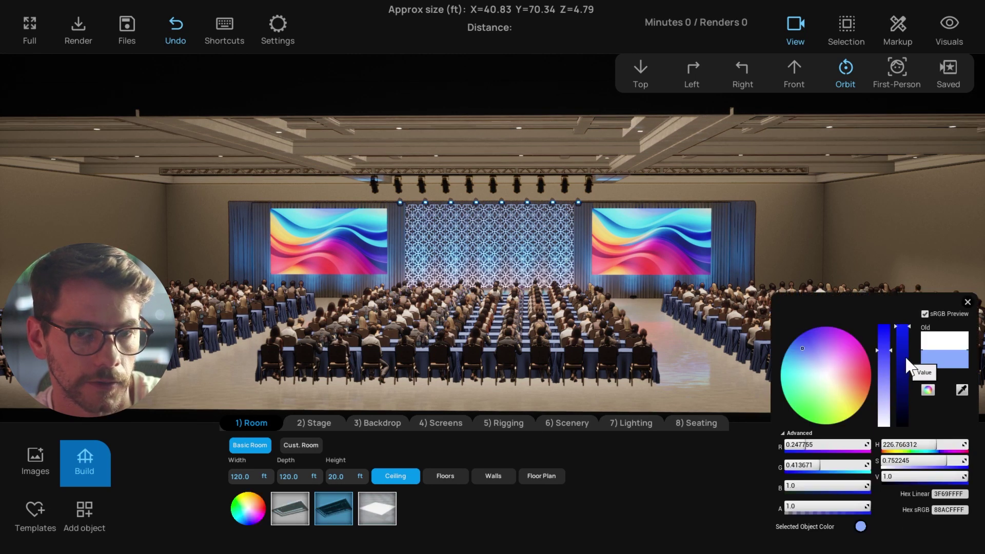
pyautogui.moveTo(905, 360); pyautogui.dragTo(881, 340)
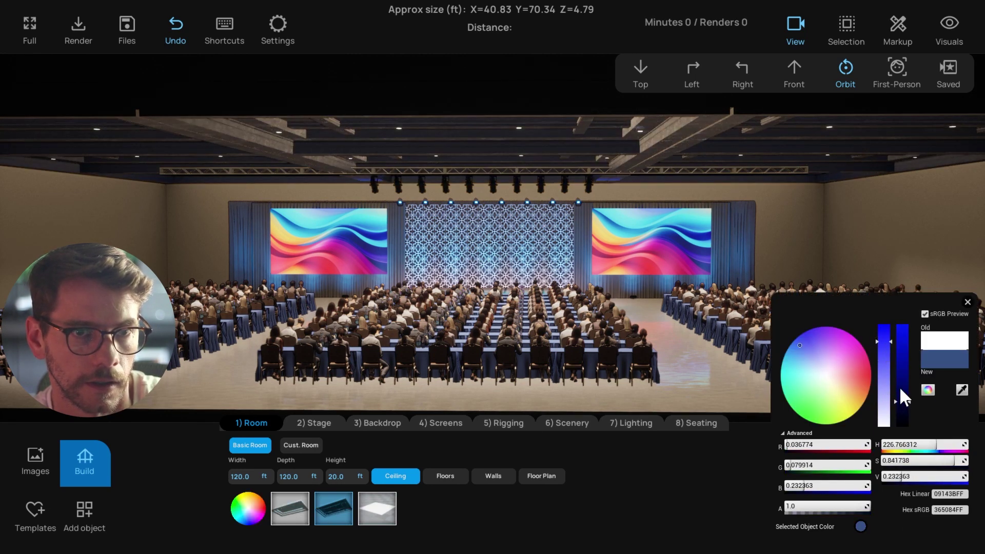
pyautogui.click(968, 303)
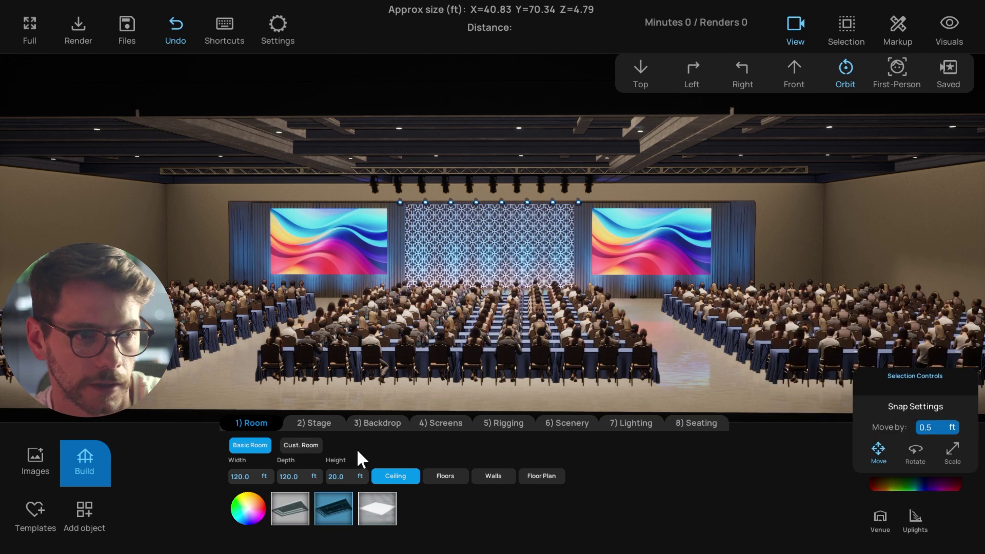
# Apply the dark carpet finish, the fourth floor material, to the room's floor.
pyautogui.click(444, 478)
pyautogui.click(433, 514)
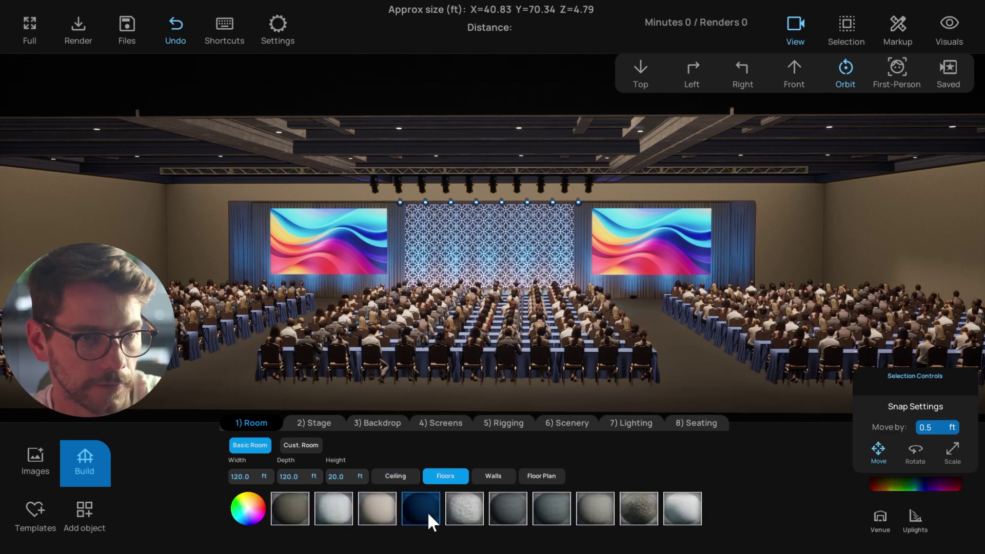
pyautogui.moveTo(472, 407); pyautogui.dragTo(418, 399, button='middle')
pyautogui.click(424, 495)
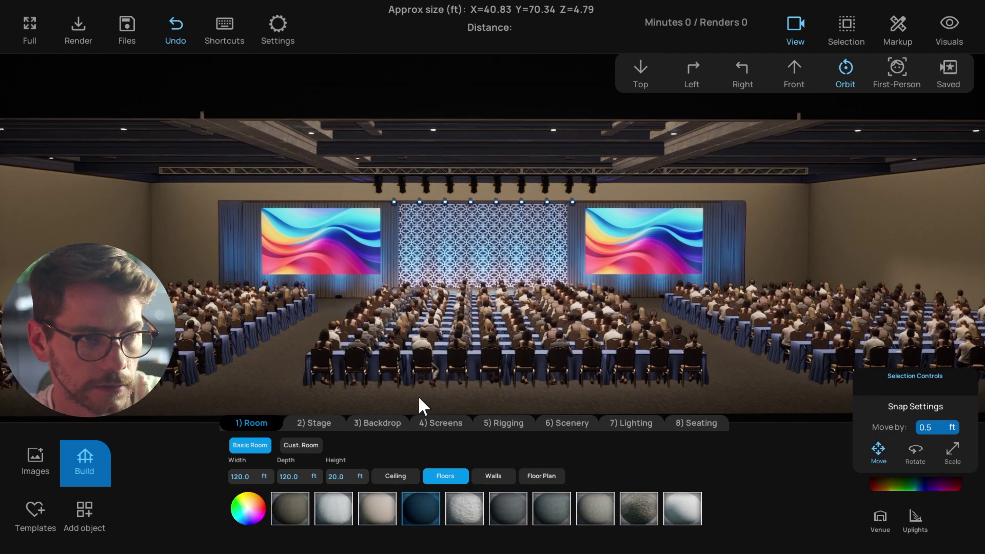
# Try several wall textures, apply a brown wood one, and tint the walls slate blue, hex sRGB 5E6884FF.
pyautogui.click(495, 475)
pyautogui.click(459, 506)
pyautogui.click(578, 513)
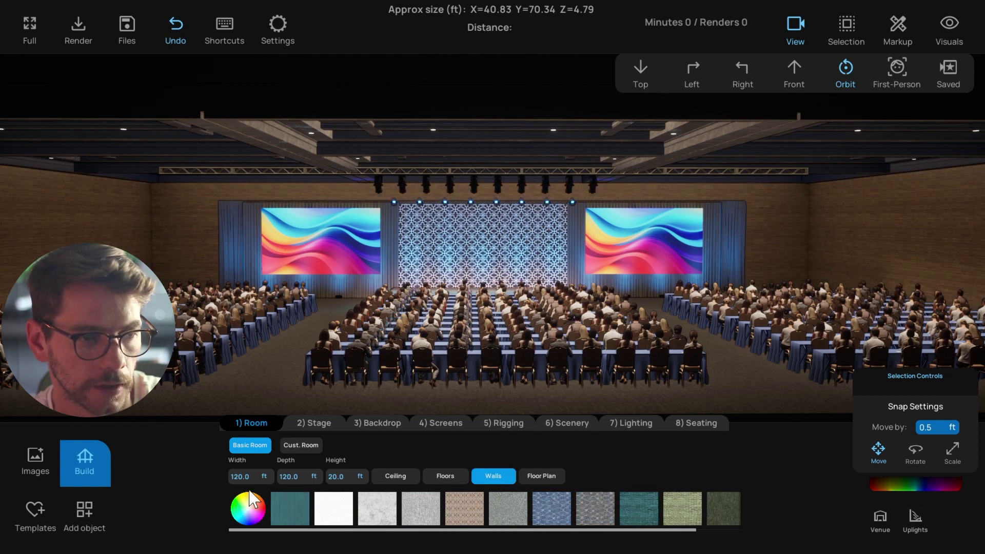
pyautogui.click(248, 508)
pyautogui.click(884, 376)
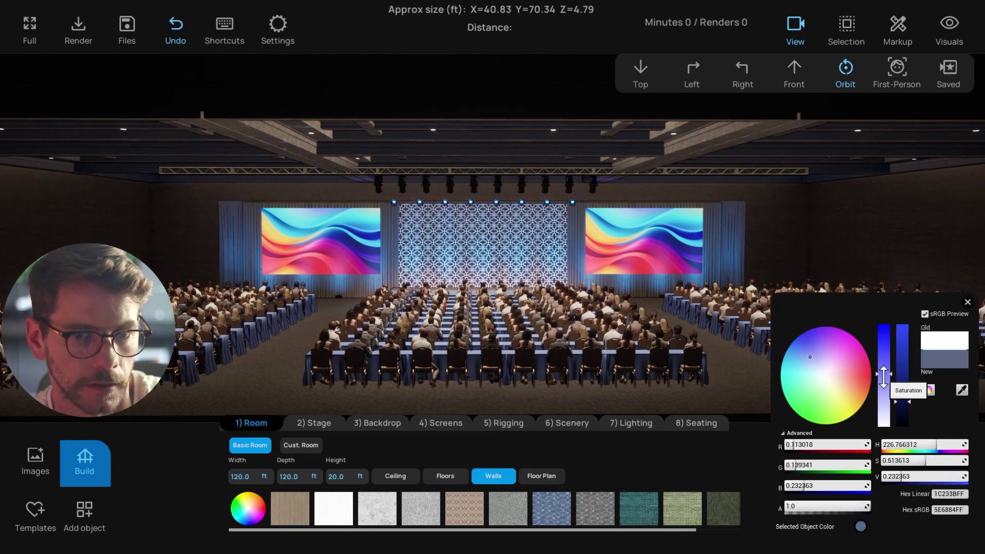
pyautogui.click(967, 302)
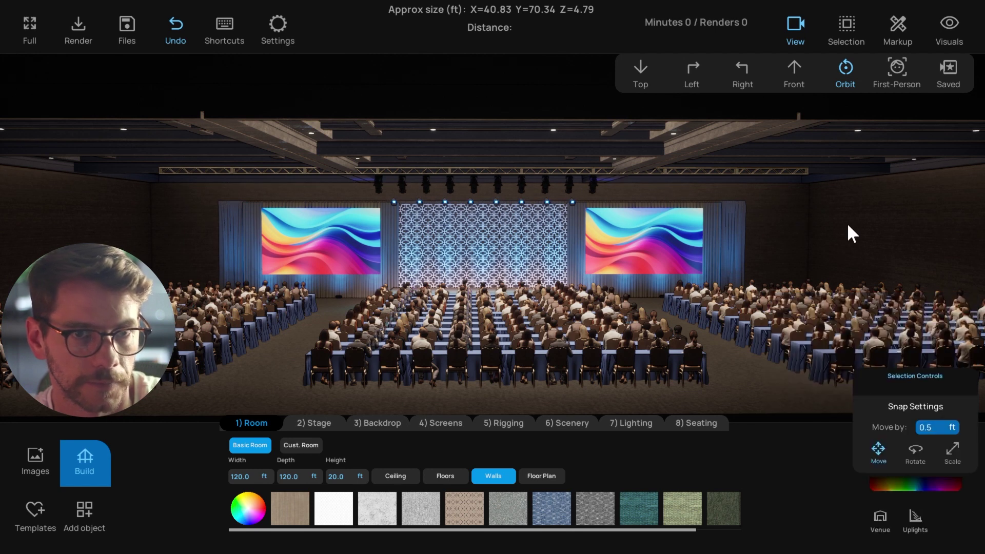
# Lower the venue's room lighting further, close to its minimum, so the stage stands out.
pyautogui.scroll(2, 705, 308)
pyautogui.click(883, 521)
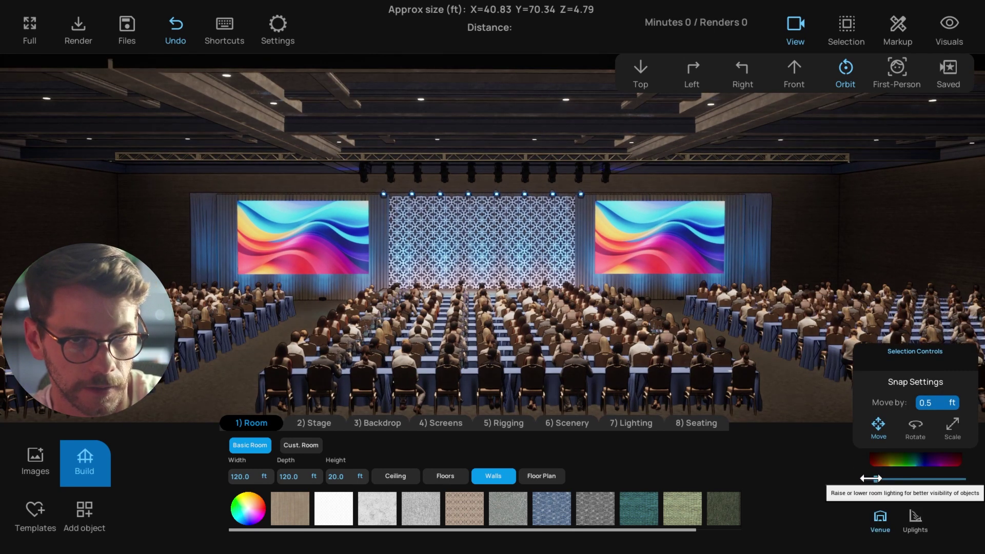
pyautogui.click(871, 513)
pyautogui.scroll(-2, 719, 386)
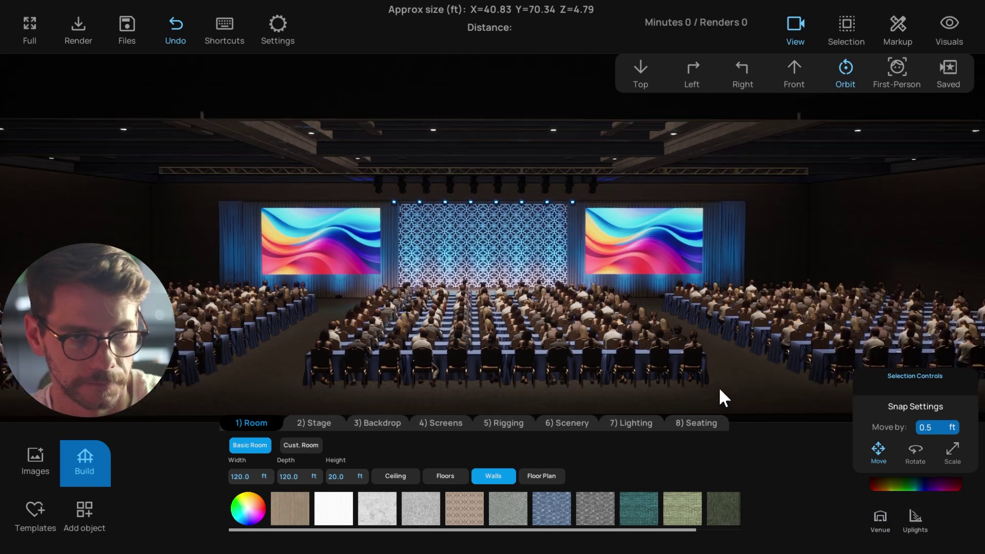
# Save the project in its current slot.
pyautogui.moveTo(719, 387); pyautogui.dragTo(627, 429)
pyautogui.scroll(-2, 450, 368)
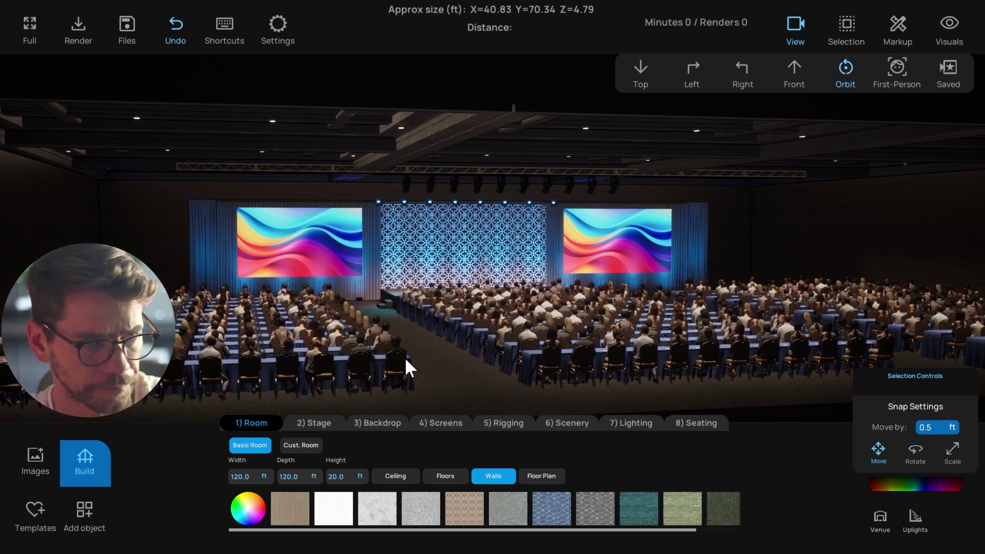
pyautogui.moveTo(405, 357); pyautogui.dragTo(387, 358)
pyautogui.hotkey('ctrl', 's')
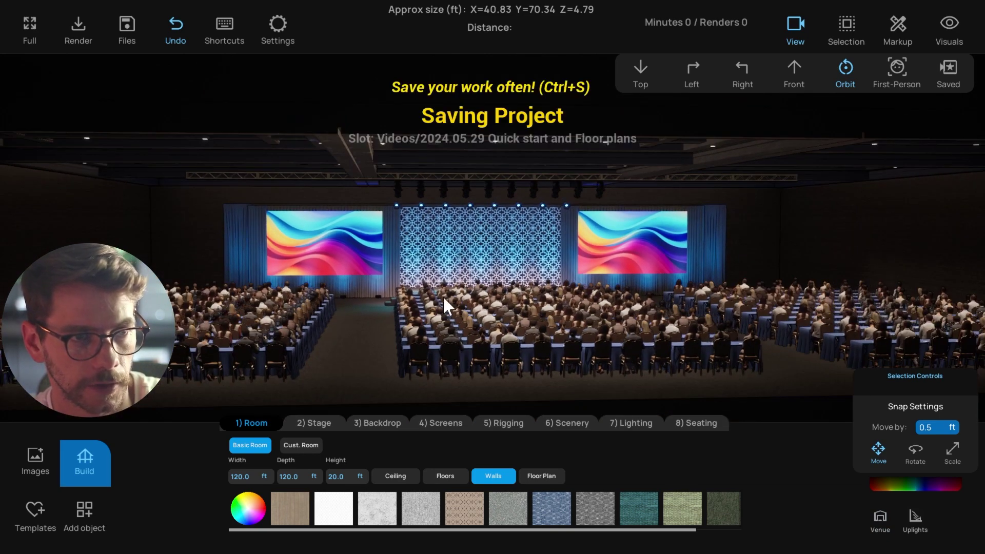
pyautogui.click(501, 176)
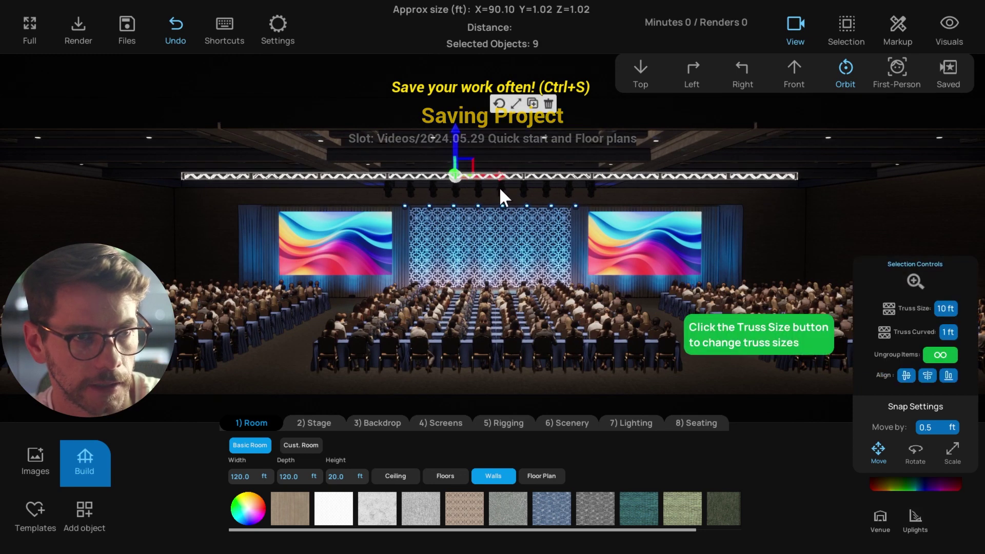
pyautogui.keyDown('shift'); pyautogui.click(499, 186); pyautogui.keyUp('shift')
pyautogui.scroll(2, 441, 250)
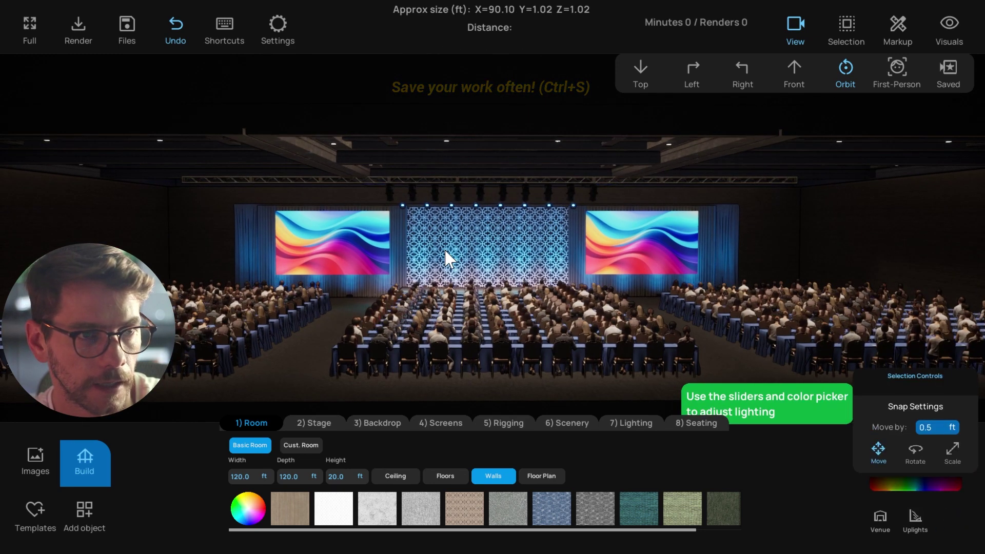
# Add the third audio model, a ground-standing speaker about 7 ft tall, on the floor beside the stage.
pyautogui.click(82, 515)
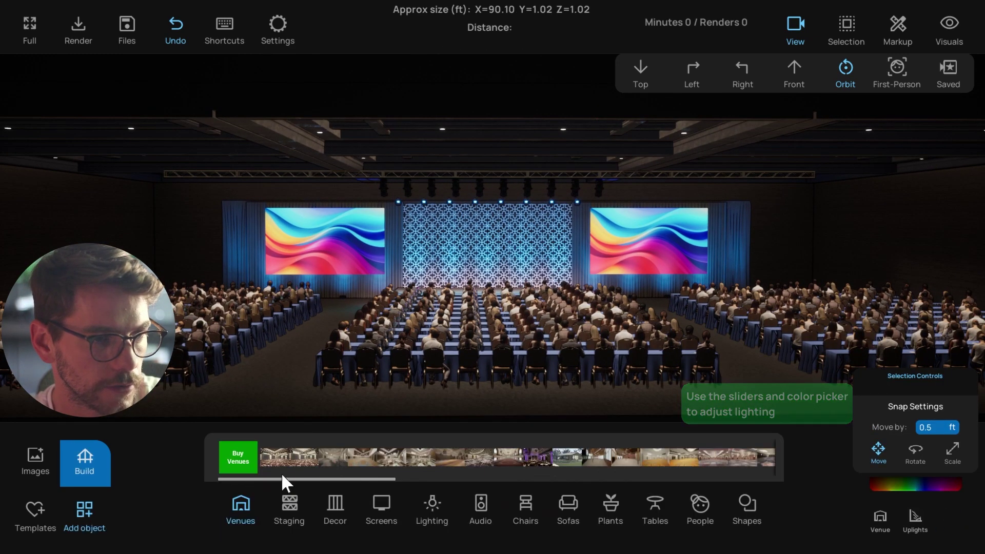
pyautogui.moveTo(405, 365); pyautogui.dragTo(453, 383, button='middle')
pyautogui.moveTo(452, 382)
pyautogui.mouseDown()
pyautogui.moveTo(462, 347)
pyautogui.moveTo(457, 400)
pyautogui.mouseUp()
pyautogui.moveTo(537, 275); pyautogui.dragTo(540, 306)
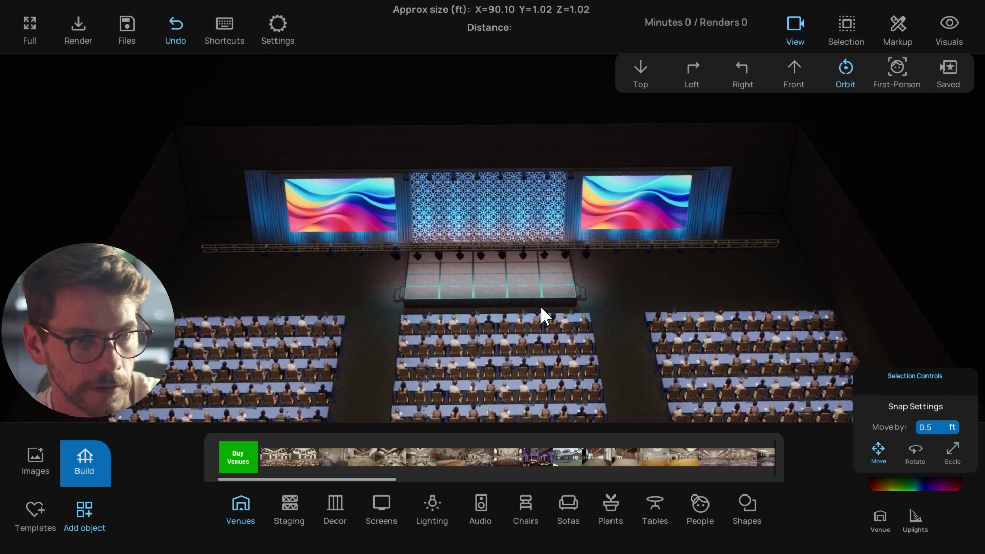
pyautogui.click(483, 510)
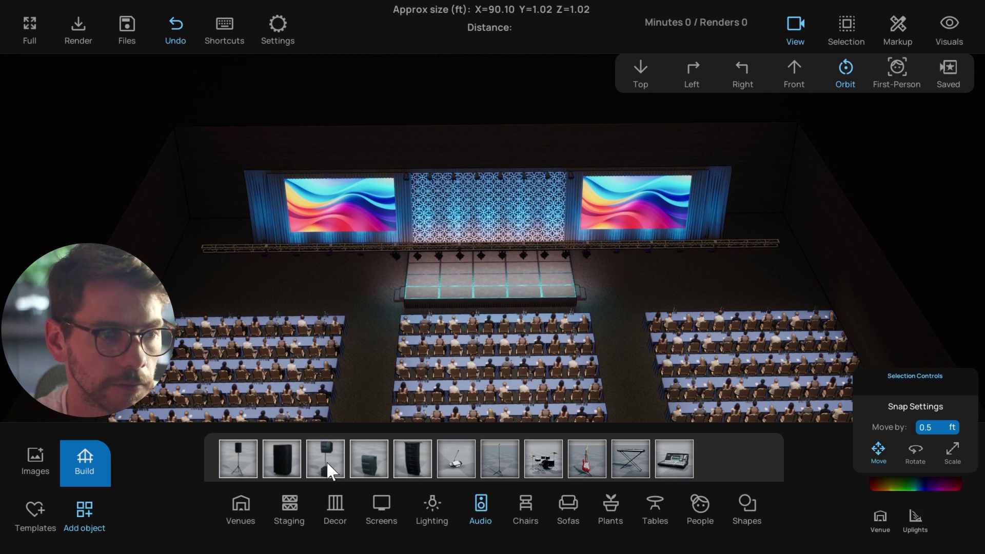
pyautogui.moveTo(326, 460); pyautogui.dragTo(479, 363)
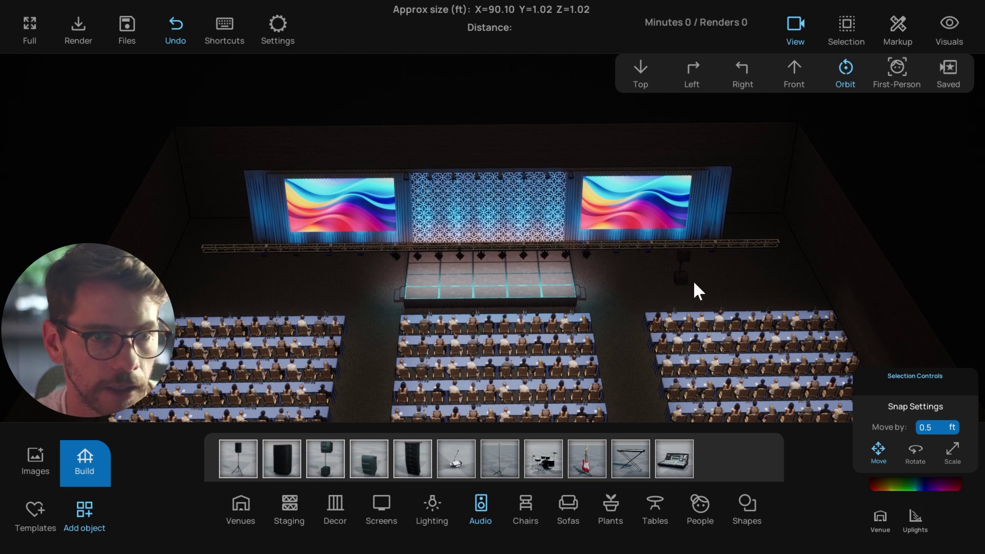
pyautogui.moveTo(714, 290); pyautogui.dragTo(714, 290)
pyautogui.click(626, 307)
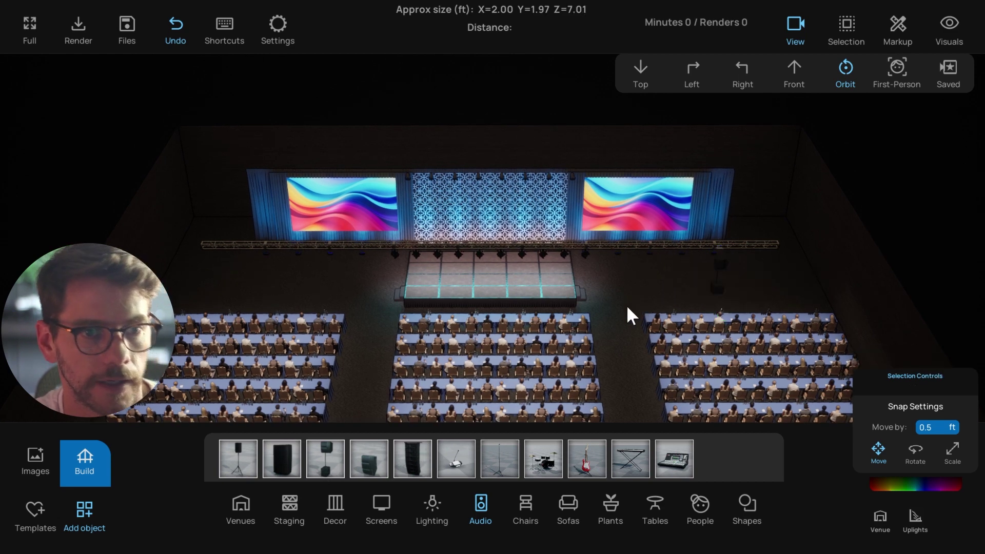
# Duplicate the ground speaker and place the copy at the matching position on the stage's opposite side.
pyautogui.press('t')
pyautogui.click(745, 253)
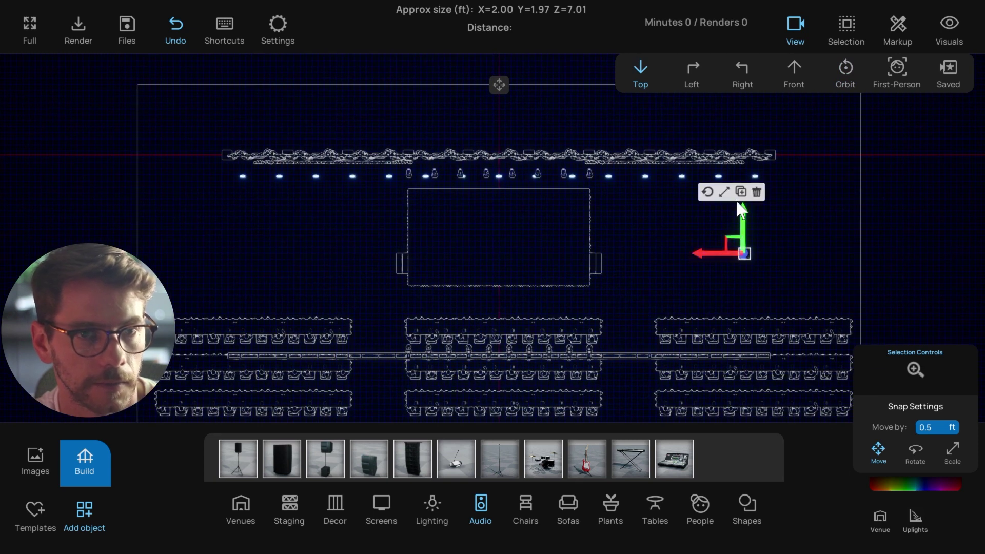
pyautogui.click(740, 191)
pyautogui.moveTo(717, 252); pyautogui.dragTo(210, 263)
pyautogui.click(342, 282)
# Add a hanging speaker about 6.25 ft tall at the front truss and lower it beneath the truss.
pyautogui.press('s')
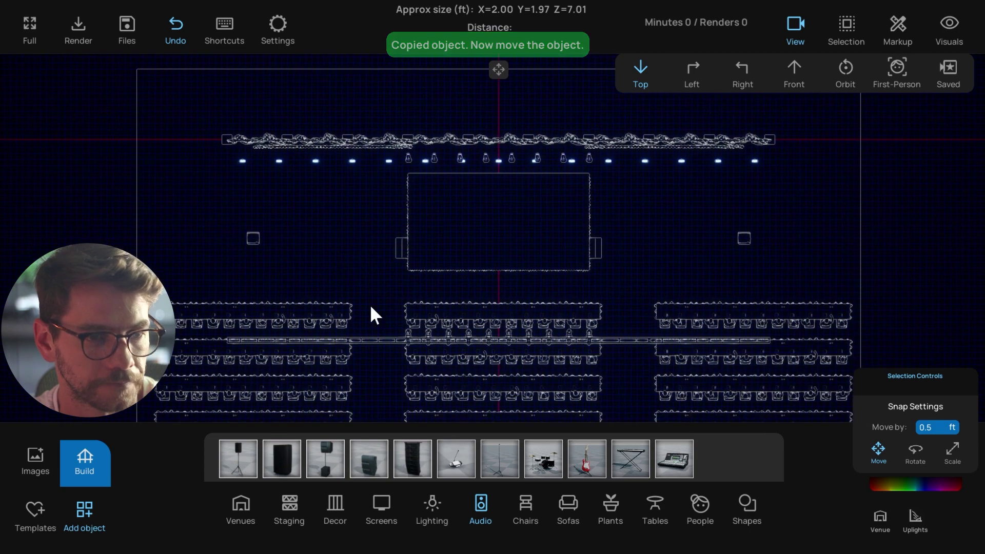
pyautogui.click(560, 339)
pyautogui.scroll(3, 559, 337)
pyautogui.moveTo(524, 330); pyautogui.dragTo(517, 315, button='middle')
pyautogui.scroll(-1, 516, 315)
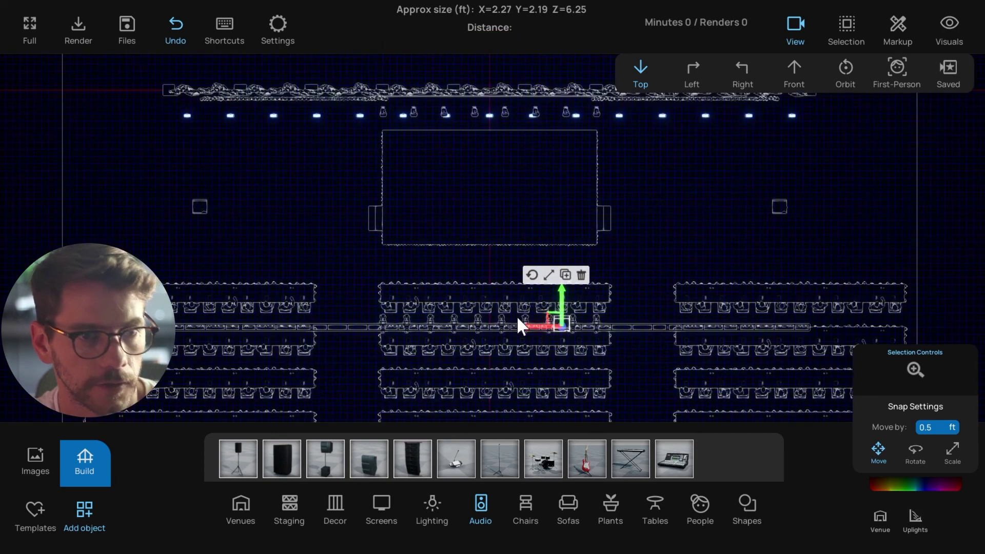
pyautogui.press('f')
pyautogui.scroll(6, 589, 240)
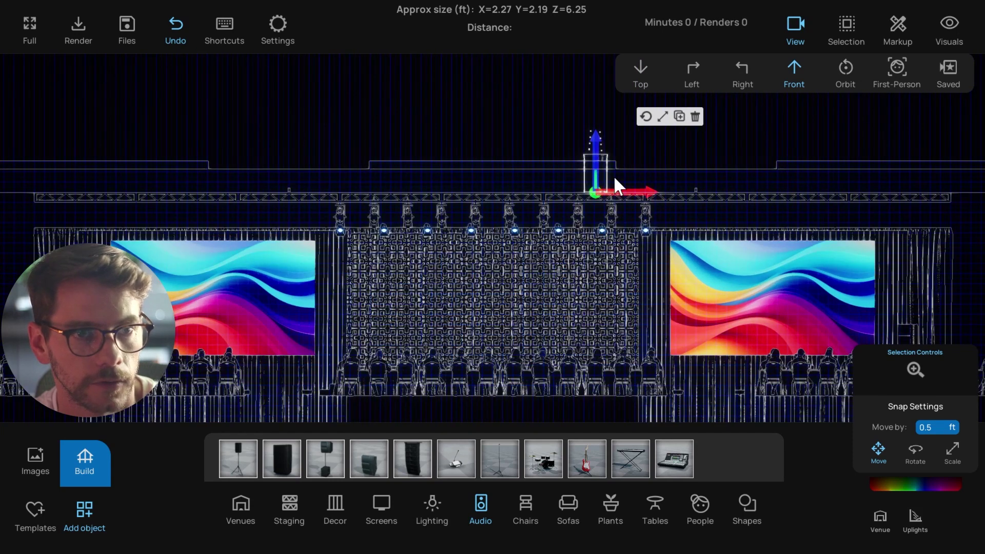
pyautogui.moveTo(599, 150); pyautogui.dragTo(592, 197)
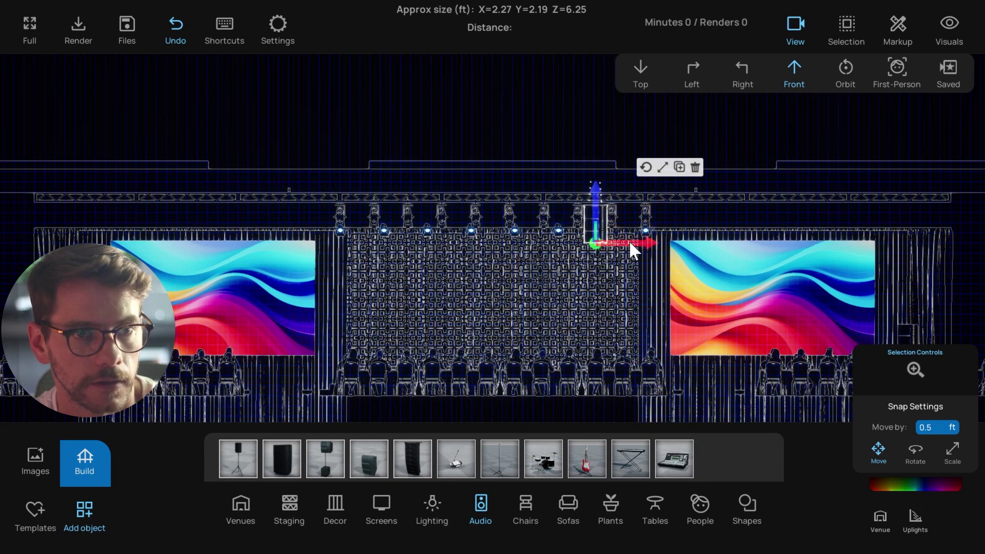
# Move the hanging speaker outward past the row of lights and copy it to the matching spot at the other end.
pyautogui.moveTo(629, 240); pyautogui.dragTo(344, 244)
pyautogui.click(770, 167)
pyautogui.click(343, 163)
pyautogui.scroll(-3, 511, 242)
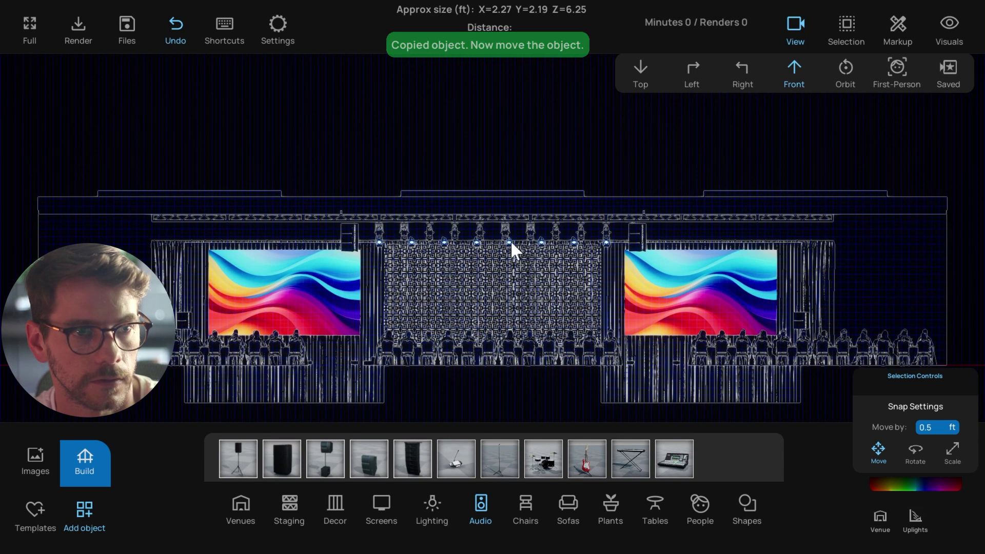
pyautogui.scroll(-2, 534, 257)
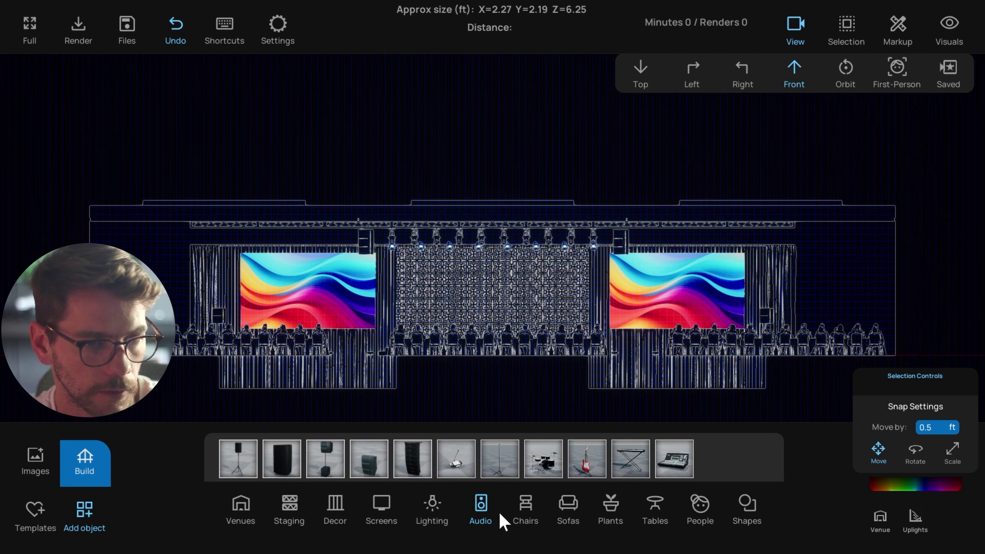
pyautogui.click(529, 517)
pyautogui.press('t')
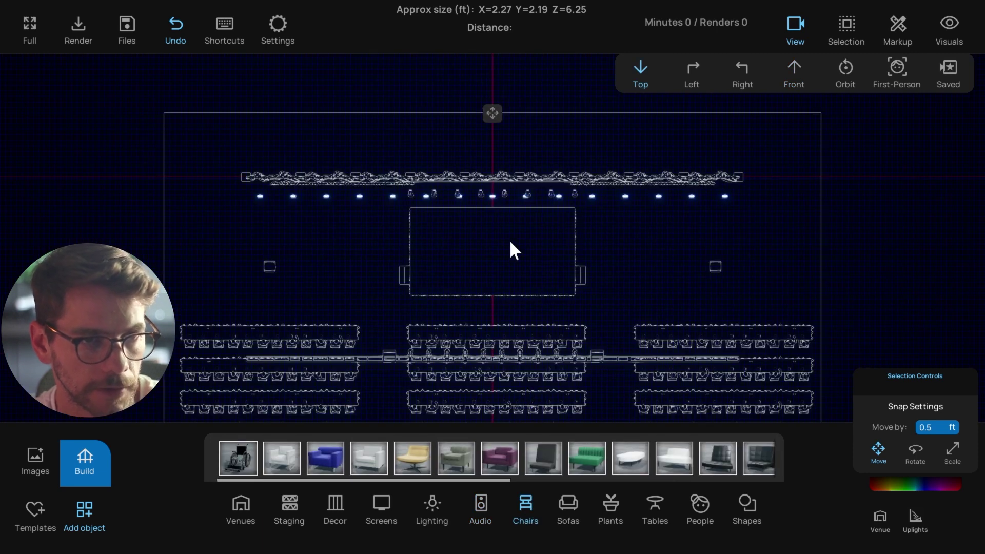
pyautogui.scroll(2, 629, 282)
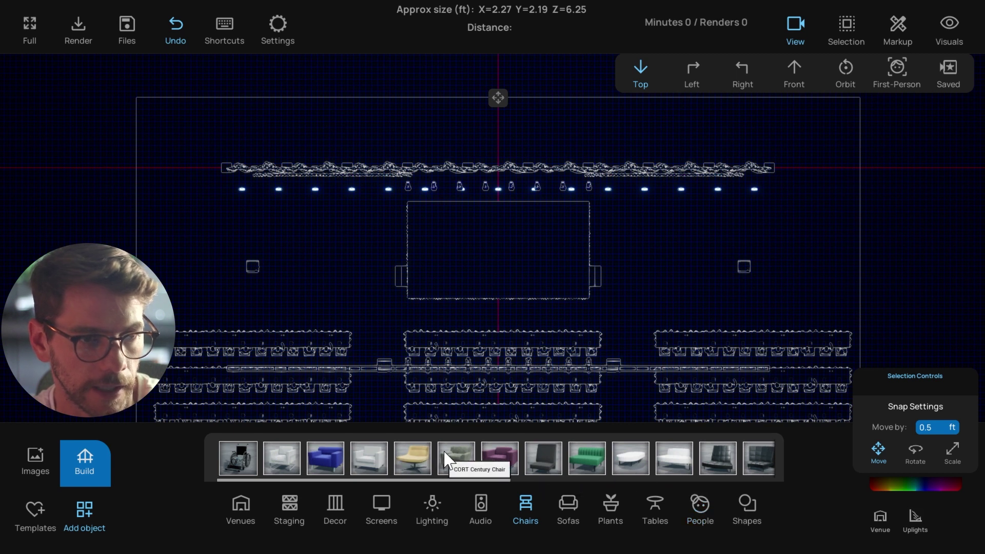
pyautogui.moveTo(449, 280); pyautogui.dragTo(451, 283)
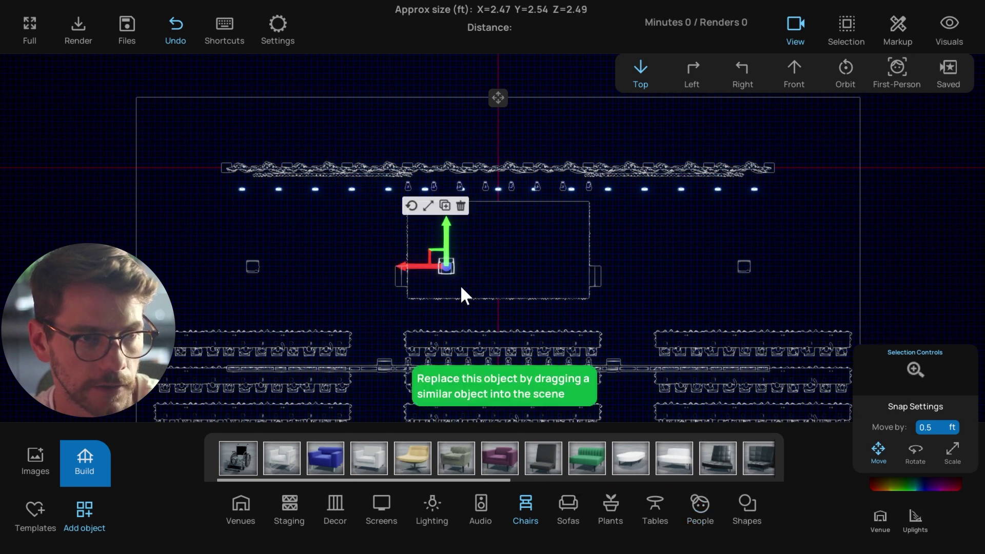
pyautogui.click(460, 206)
# Add the seated presenter panel from the people models at the center of the stage.
pyautogui.click(694, 509)
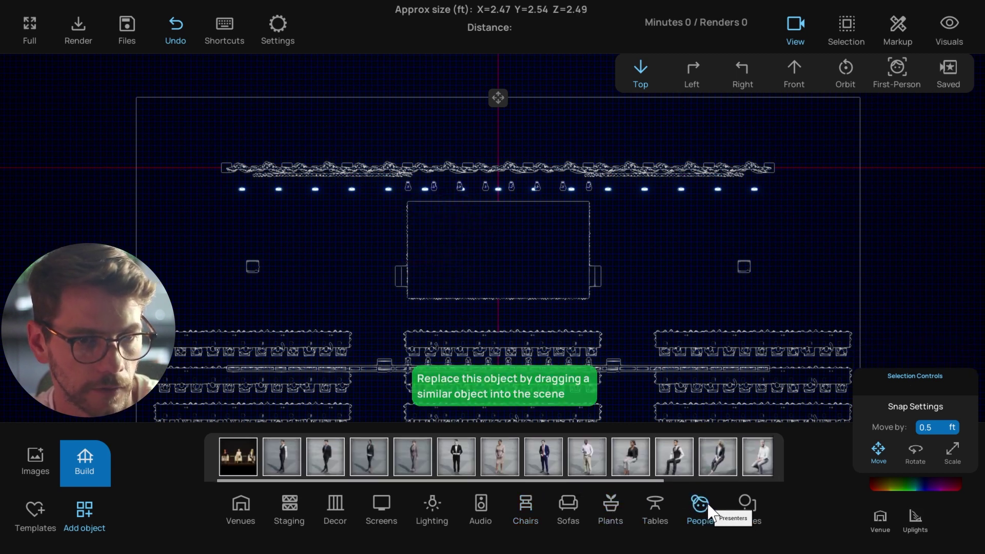
pyautogui.moveTo(242, 453); pyautogui.dragTo(499, 258)
pyautogui.click(482, 264)
pyautogui.scroll(2, 478, 270)
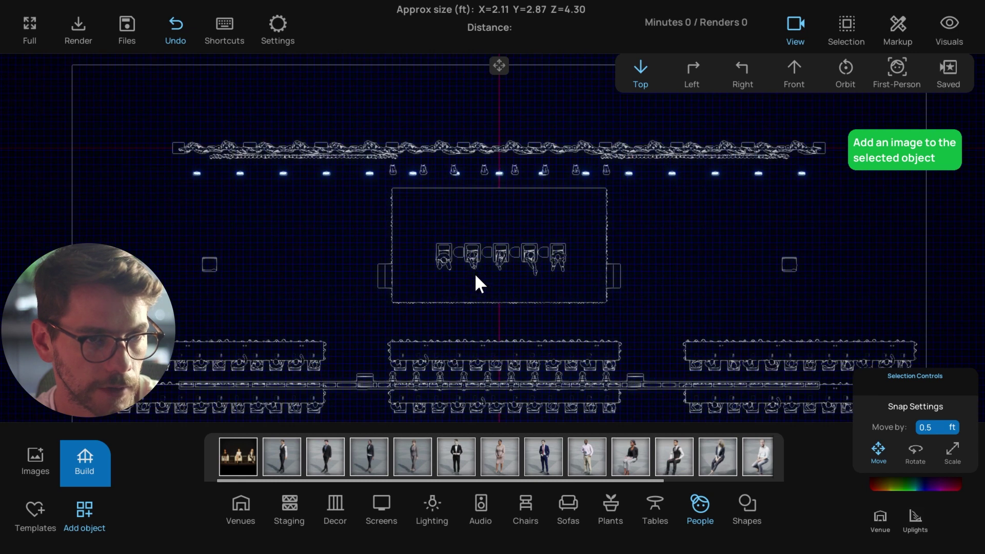
pyautogui.moveTo(484, 280); pyautogui.dragTo(493, 274, button='middle')
pyautogui.scroll(-2, 510, 279)
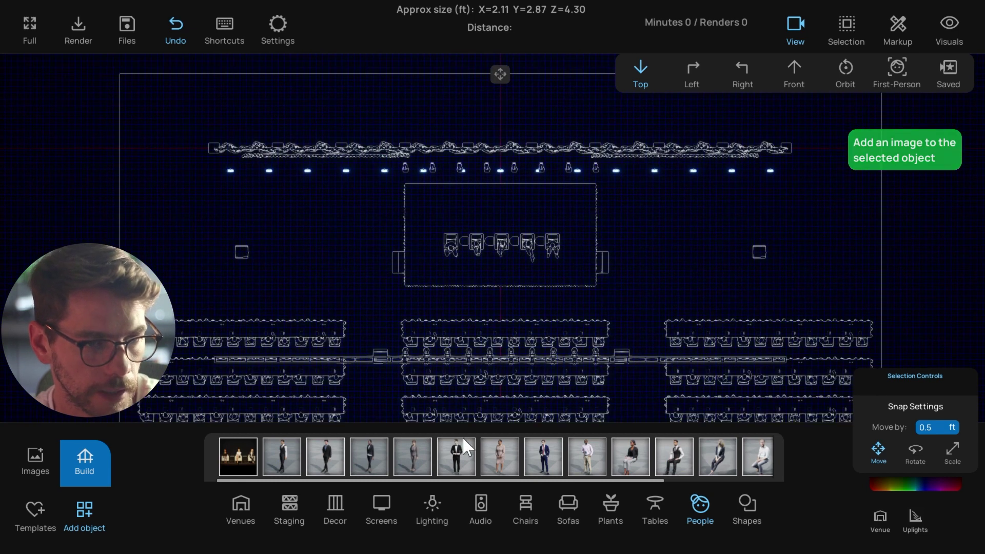
# Add a lattice-panel column lit from inside from the Decor models, placing it beside the stage near the side wall.
pyautogui.click(742, 514)
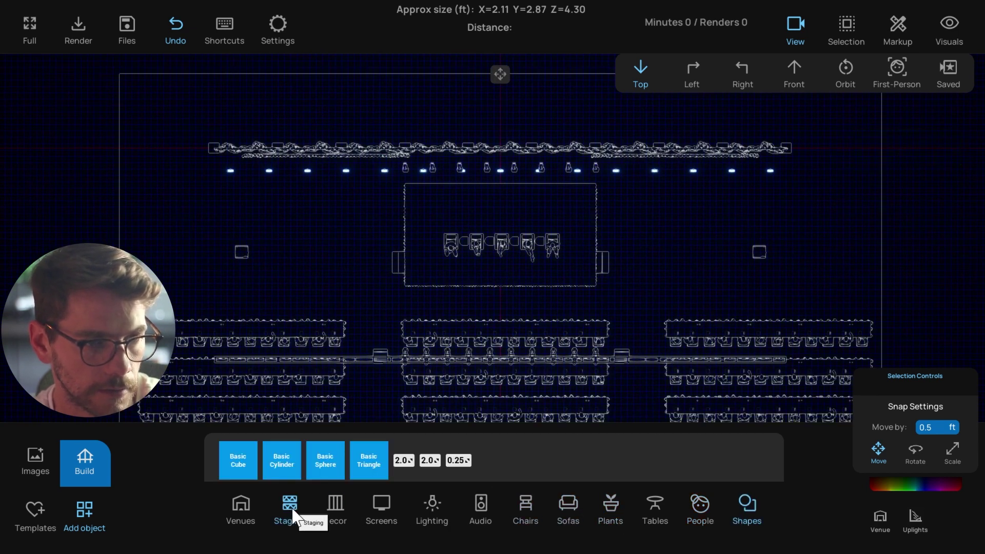
pyautogui.click(336, 510)
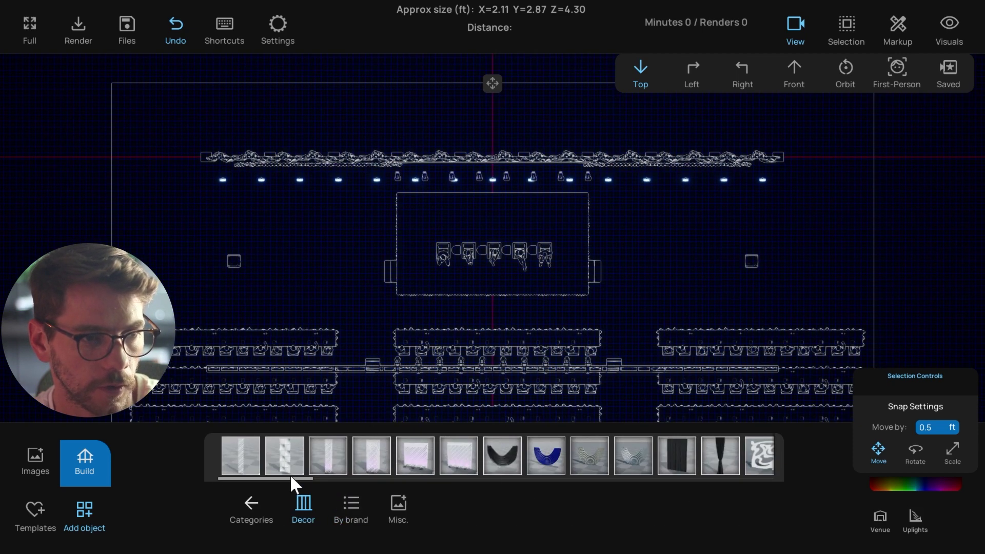
pyautogui.click(356, 513)
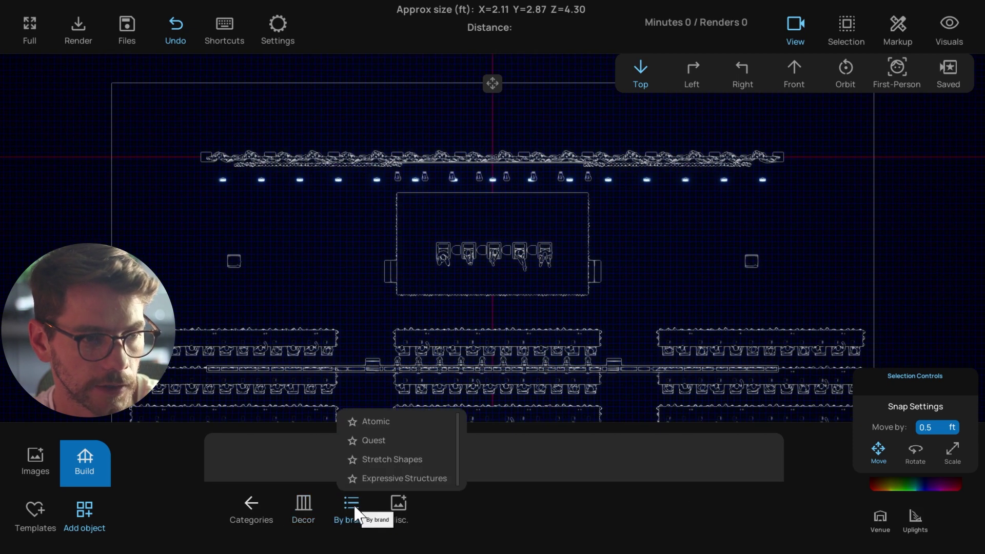
pyautogui.click(369, 428)
pyautogui.moveTo(286, 479)
pyautogui.mouseDown()
pyautogui.moveTo(299, 478)
pyautogui.moveTo(291, 483)
pyautogui.mouseUp()
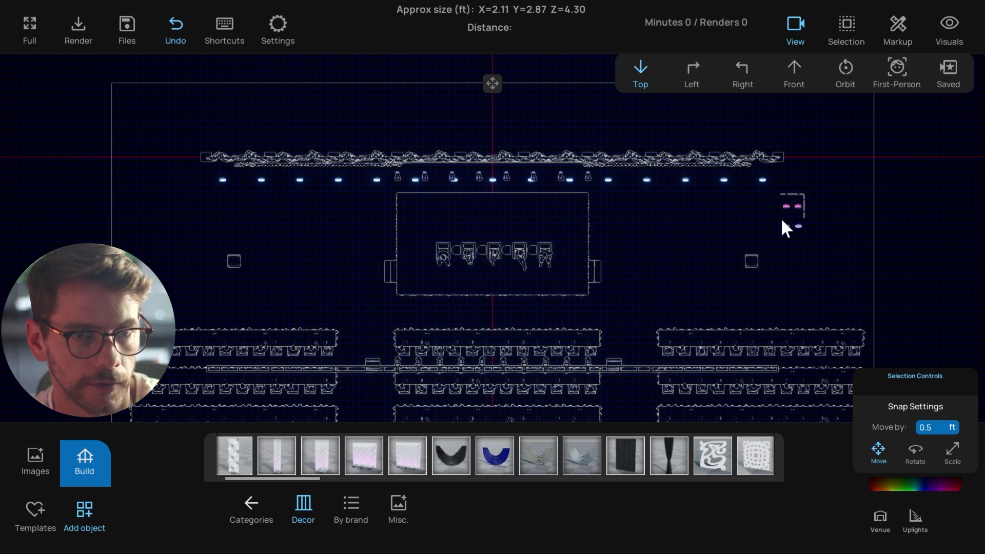
pyautogui.click(798, 215)
pyautogui.click(762, 252)
pyautogui.scroll(3, 793, 245)
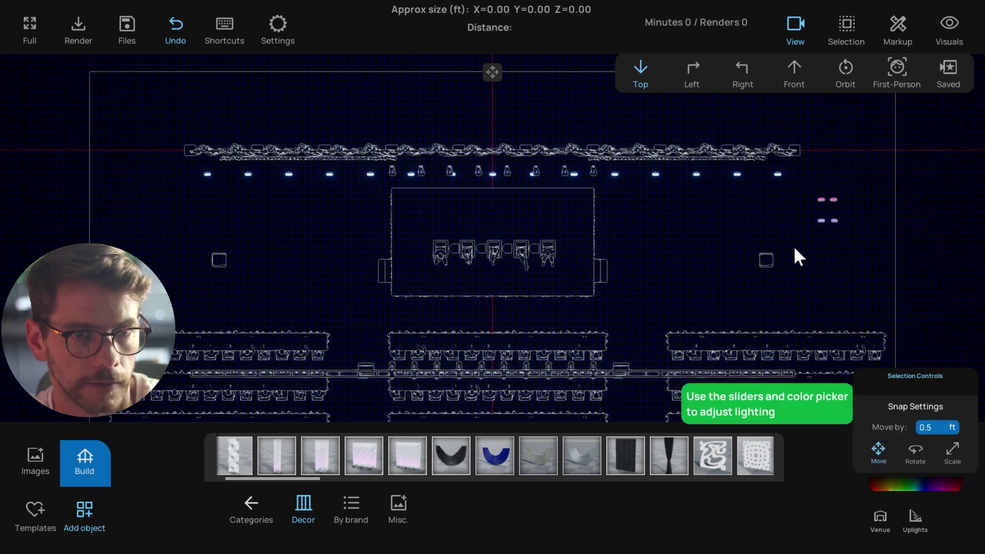
pyautogui.moveTo(798, 242); pyautogui.dragTo(756, 245)
pyautogui.scroll(-1, 758, 250)
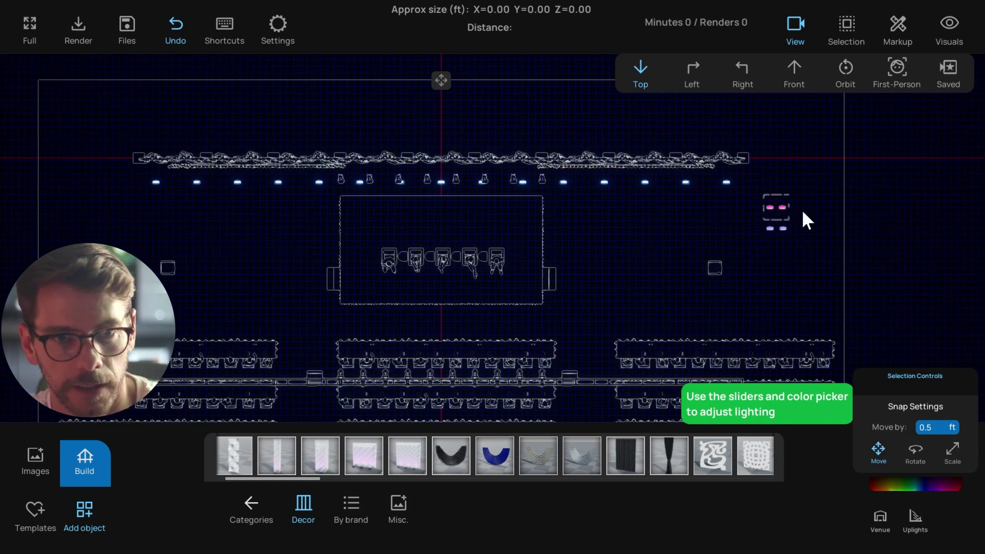
# Replace the lattice panels on the column's front face with the curved, sculpted panel design from the decor models.
pyautogui.click(781, 208)
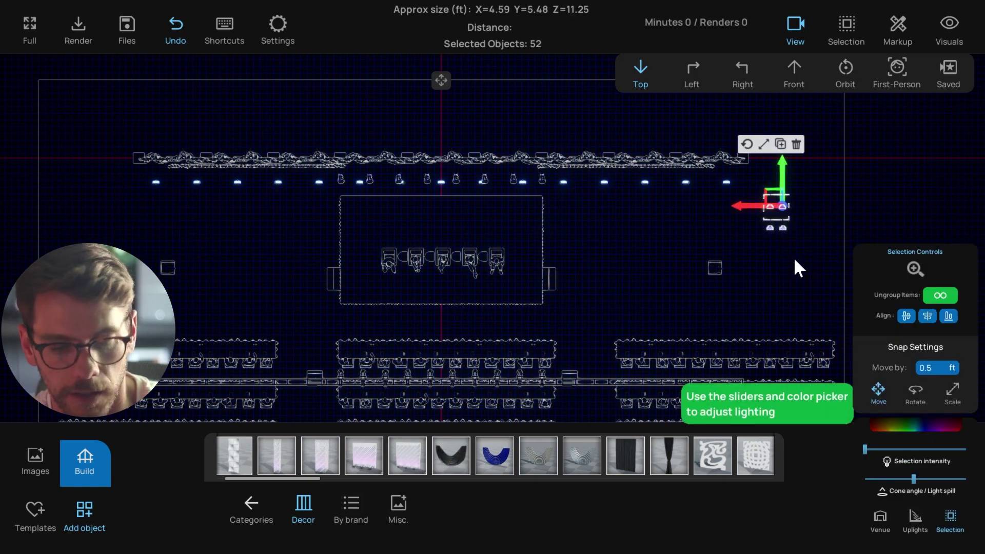
pyautogui.click(845, 73)
pyautogui.scroll(-3, 825, 185)
pyautogui.moveTo(740, 232); pyautogui.dragTo(811, 229)
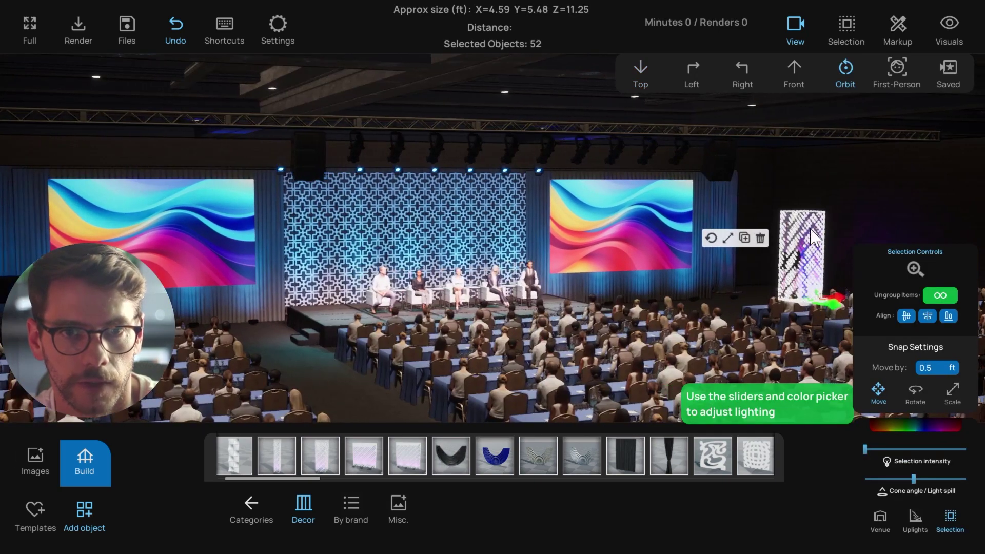
pyautogui.click(915, 269)
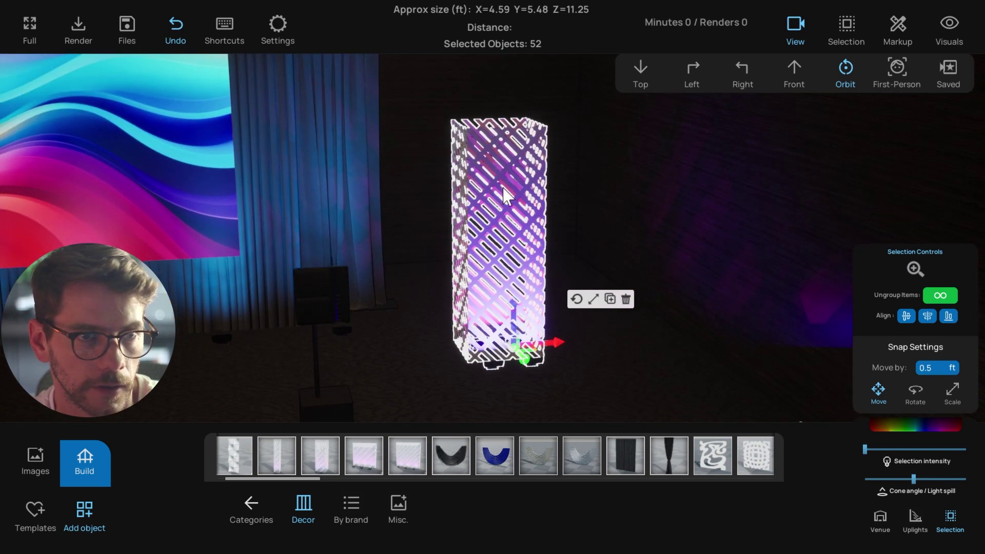
pyautogui.click(492, 206)
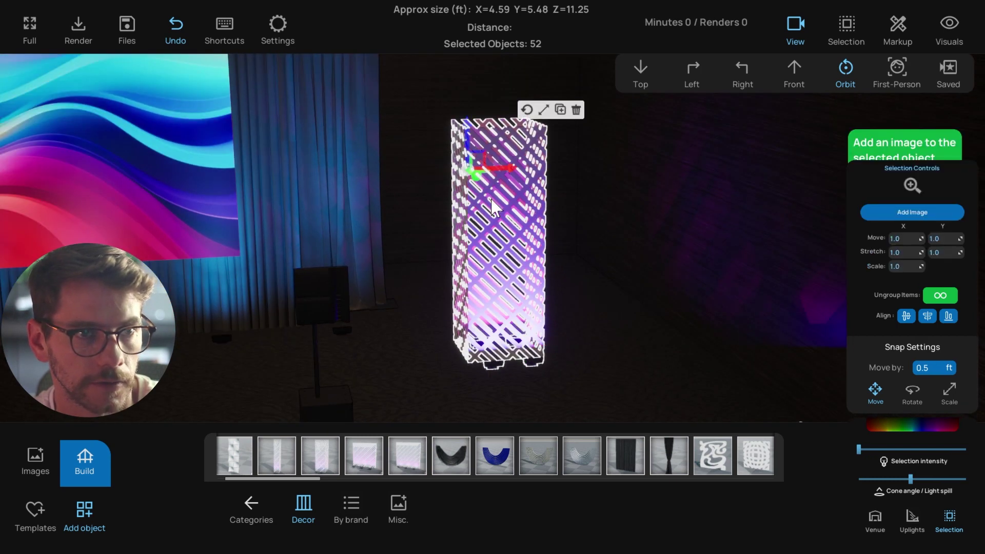
pyautogui.click(537, 347)
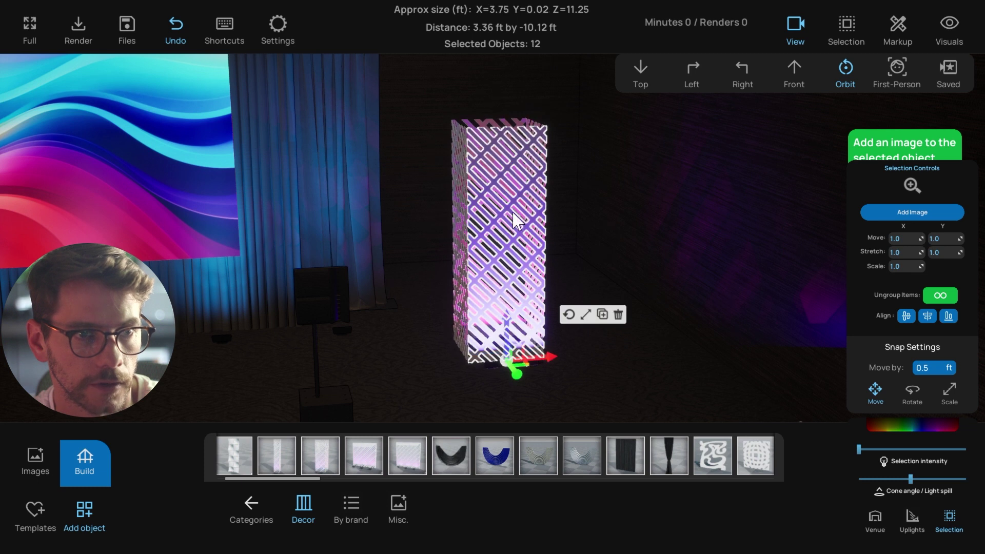
pyautogui.hscroll(5, 590, 457)
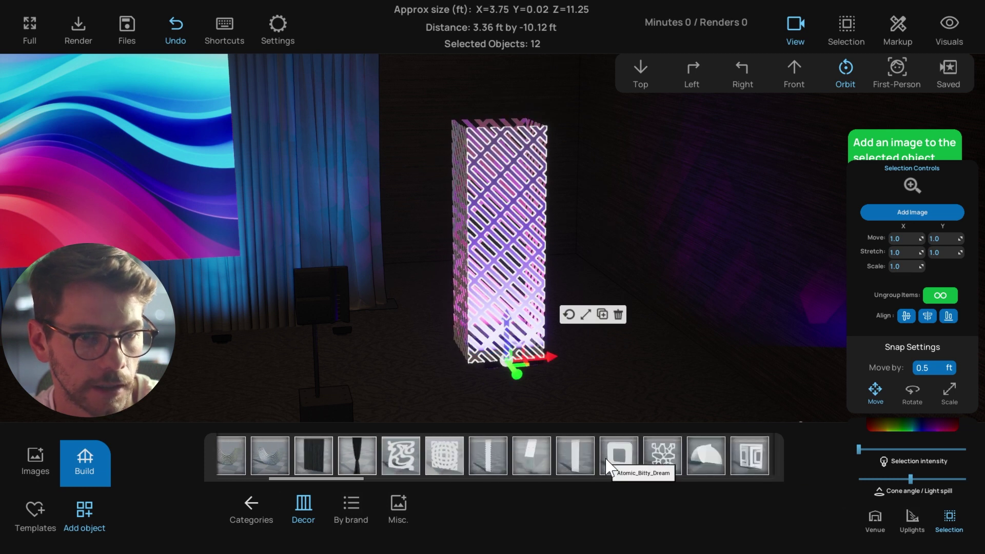
pyautogui.hscroll(3, 623, 461)
pyautogui.hscroll(3, 624, 462)
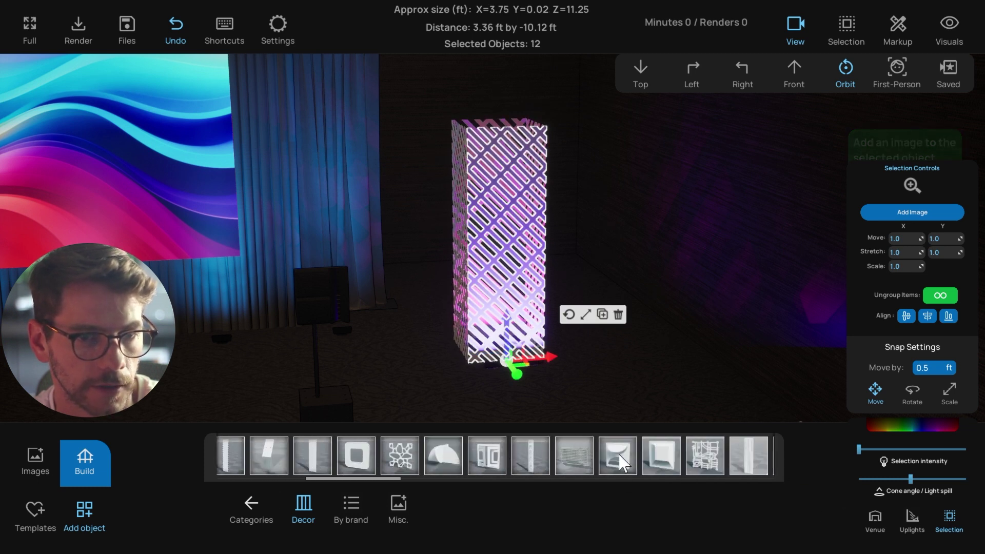
pyautogui.click(621, 458)
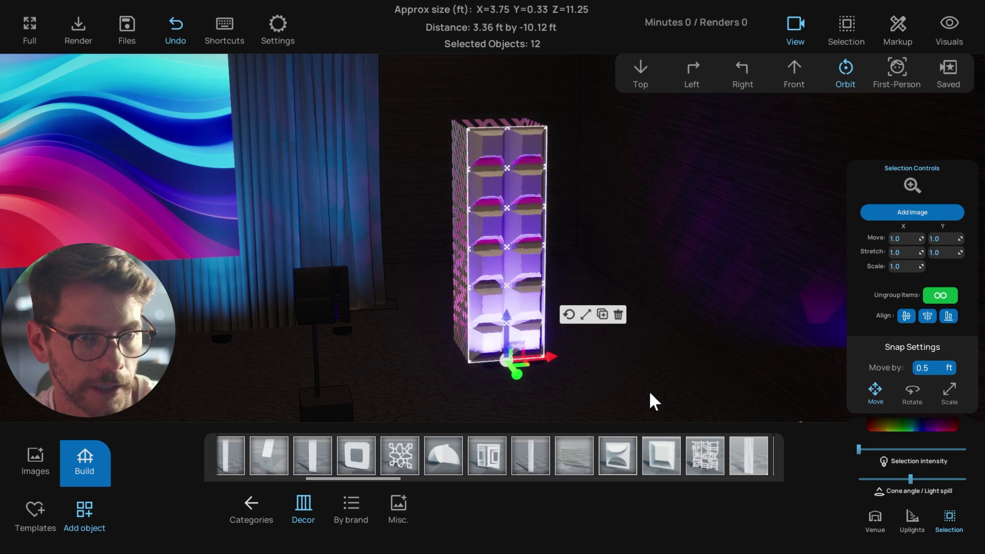
# Replace the lattice panels on the column's stage-facing side with the same curved, sculpted panel design.
pyautogui.moveTo(639, 383); pyautogui.dragTo(664, 330)
pyautogui.click(475, 187)
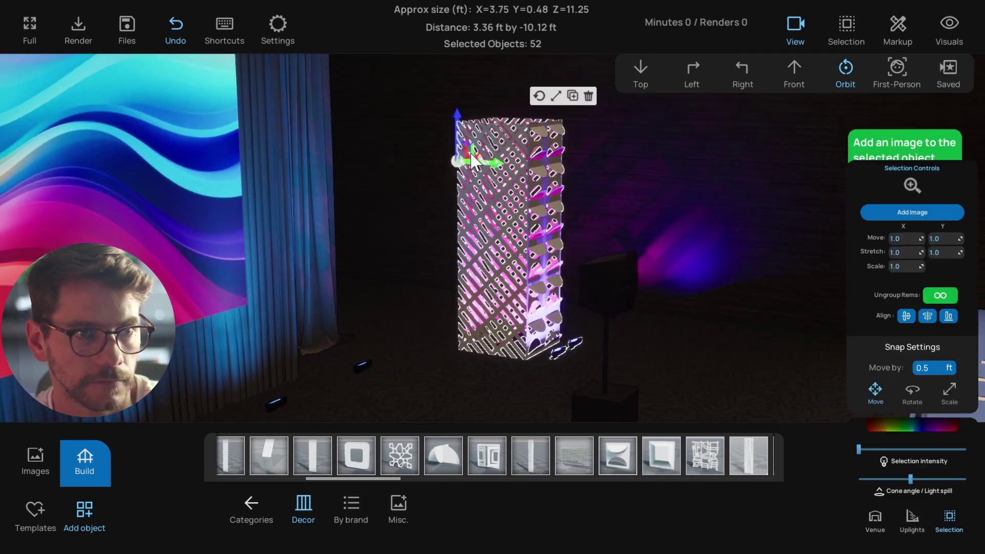
pyautogui.click(519, 354)
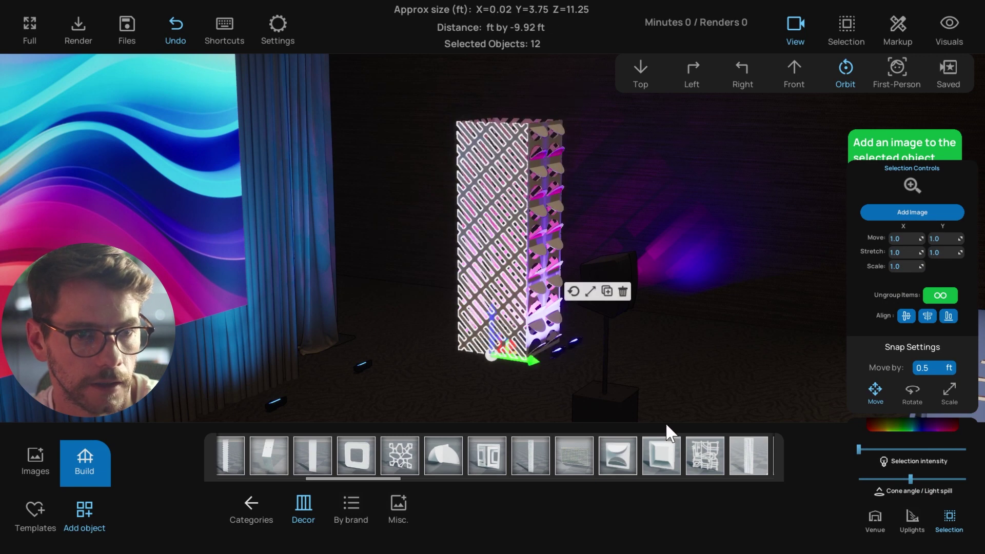
pyautogui.click(625, 456)
# Duplicate the whole lit column and move the copy to the matching position on the opposite side of the stage.
pyautogui.scroll(-5, 601, 352)
pyautogui.moveTo(727, 357); pyautogui.dragTo(503, 321)
pyautogui.click(515, 270)
pyautogui.scroll(-4, 516, 269)
pyautogui.click(580, 227)
pyautogui.moveTo(523, 269); pyautogui.dragTo(377, 287)
pyautogui.press('t')
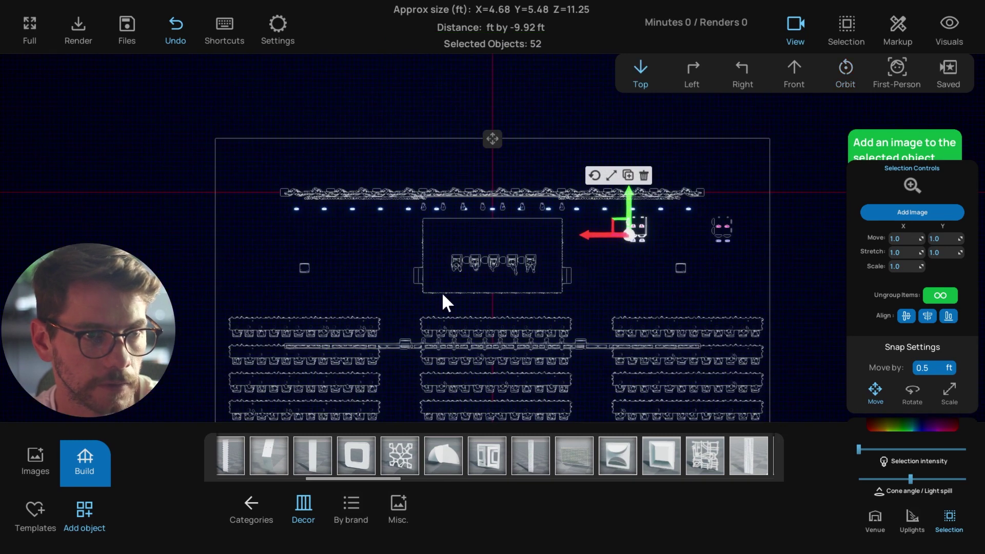
pyautogui.moveTo(591, 235); pyautogui.dragTo(211, 239)
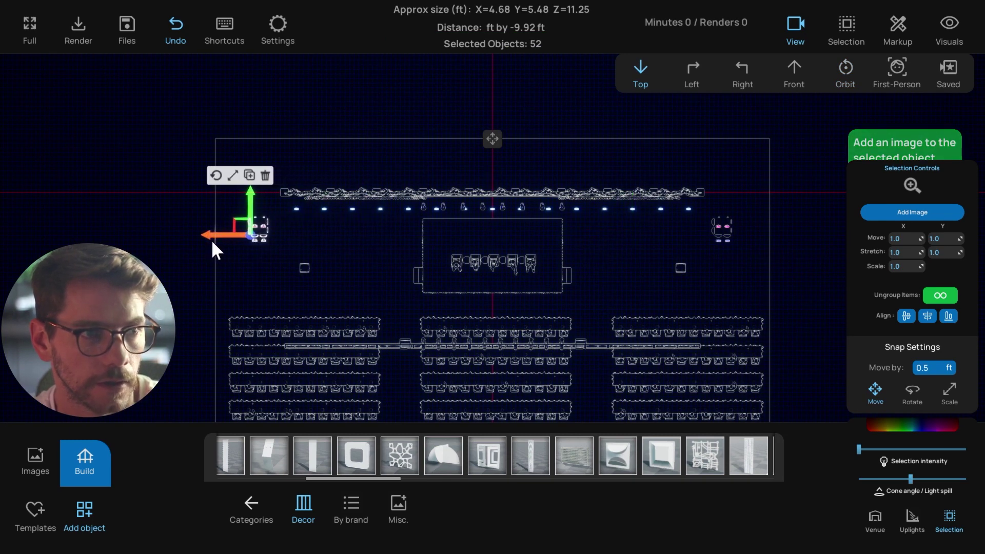
pyautogui.click(322, 236)
pyautogui.press('o')
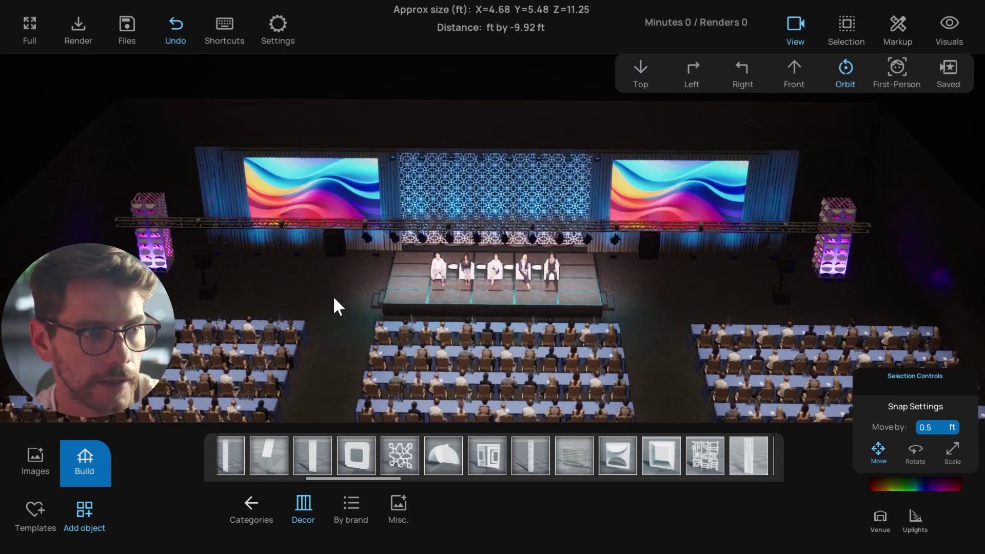
pyautogui.moveTo(423, 297); pyautogui.dragTo(432, 309, button='middle')
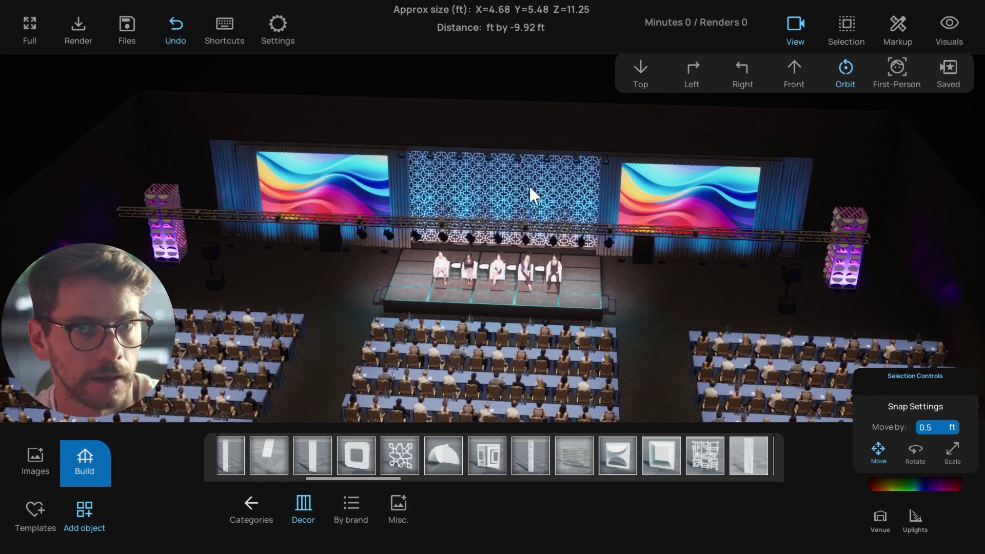
pyautogui.moveTo(505, 231); pyautogui.dragTo(525, 159, button='middle')
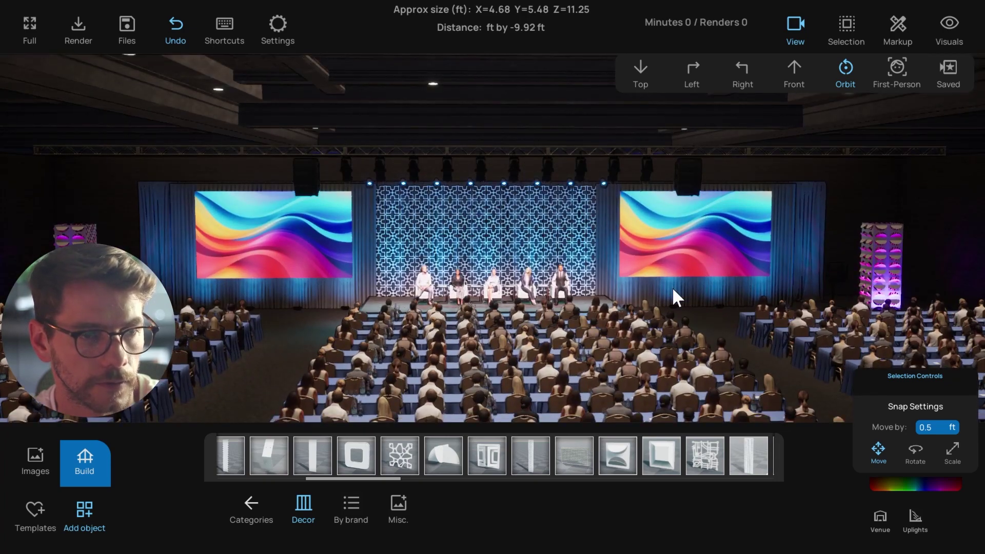
# Try placing a camera from the Screens models in the aisle beside the center seating block, and delete it.
pyautogui.click(259, 510)
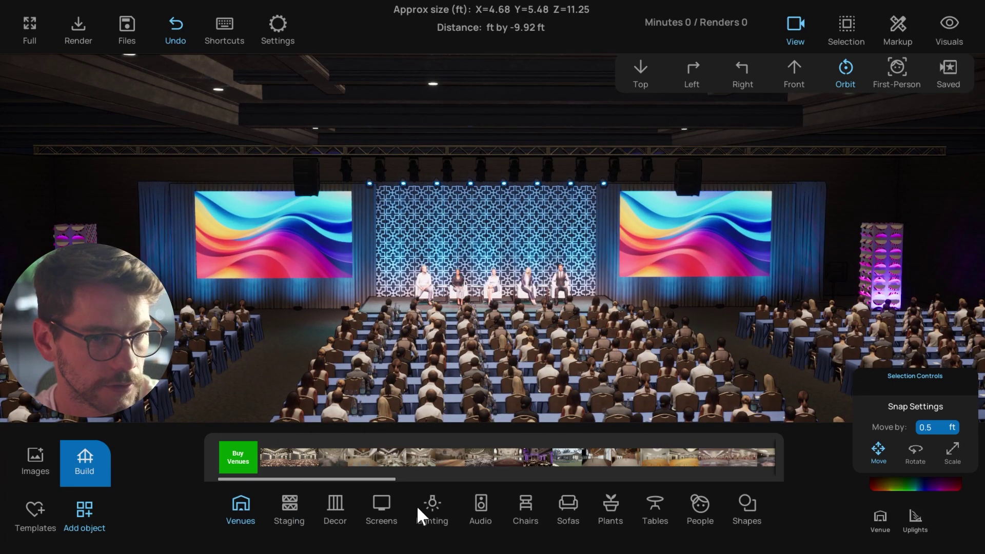
pyautogui.click(482, 508)
pyautogui.click(384, 504)
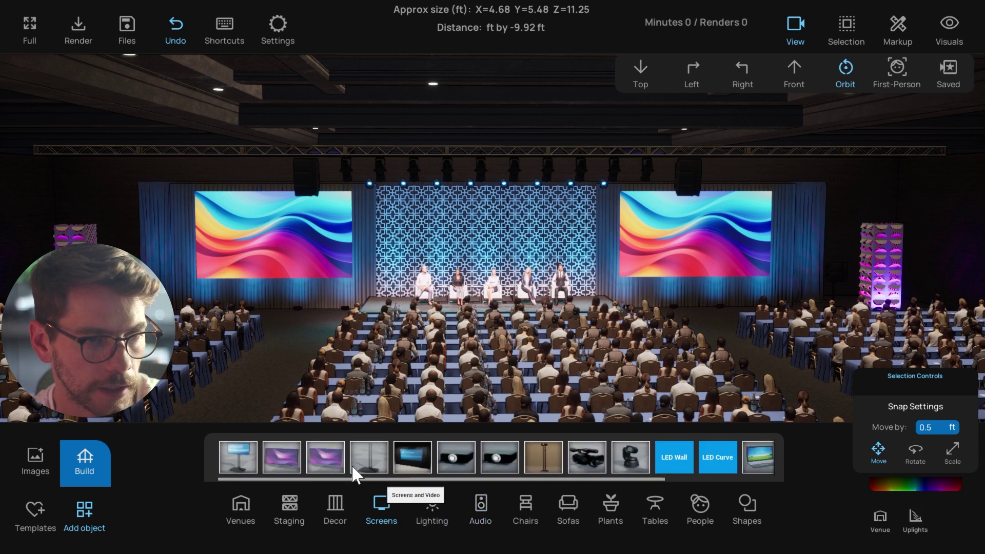
pyautogui.scroll(1, 461, 457)
pyautogui.scroll(-2, 604, 468)
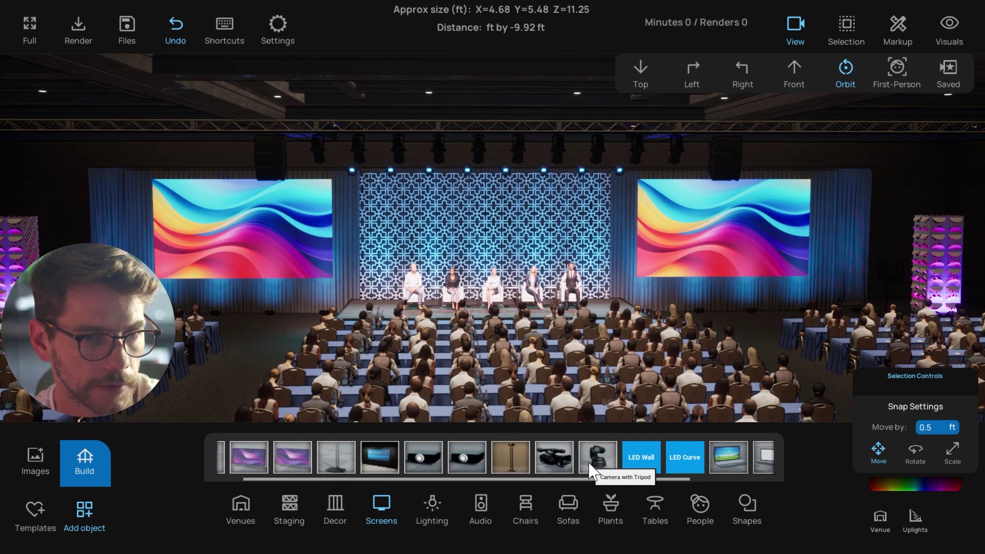
pyautogui.moveTo(562, 461); pyautogui.dragTo(245, 363)
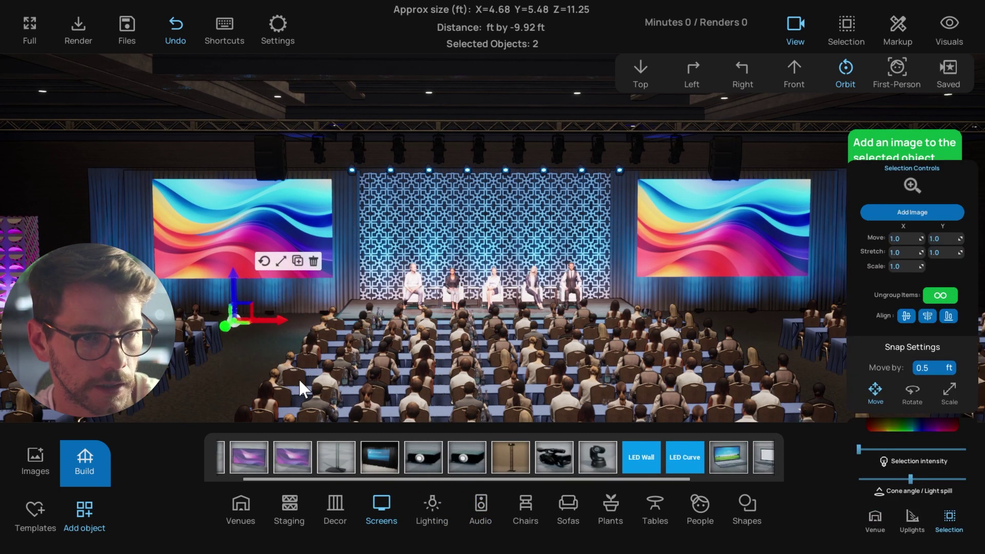
pyautogui.scroll(-1, 360, 410)
pyautogui.press('Delete')
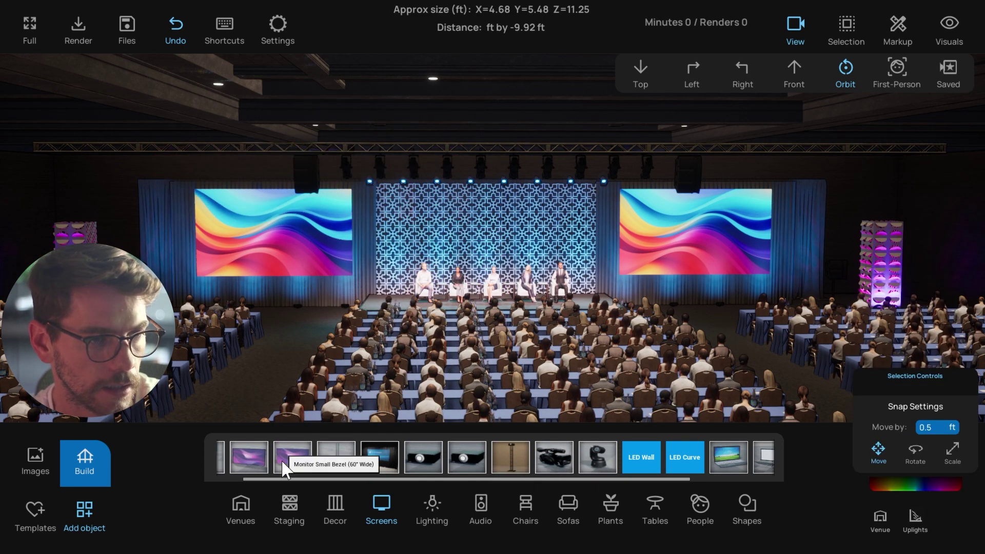
pyautogui.scroll(1, 341, 467)
pyautogui.click(238, 463)
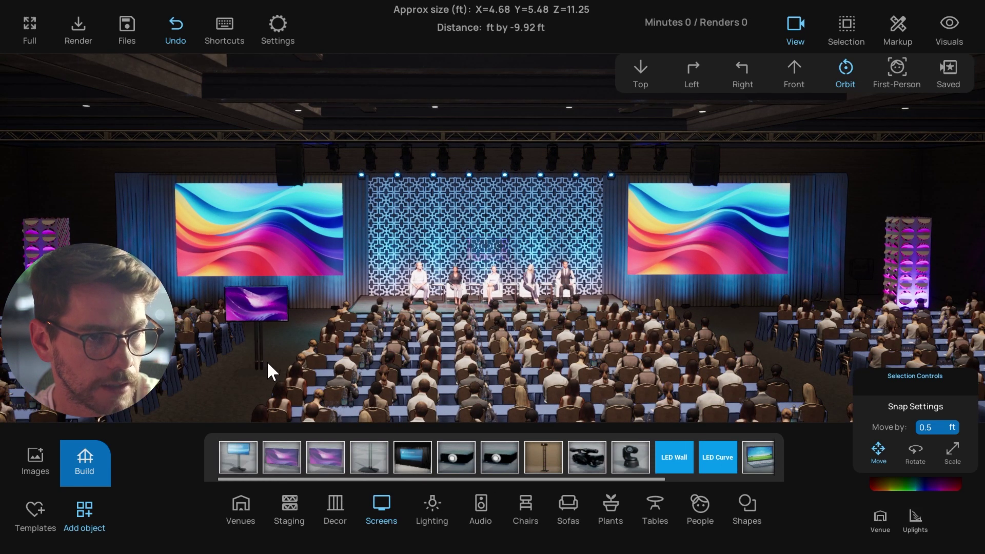
pyautogui.press('Escape')
pyautogui.scroll(-1, 521, 424)
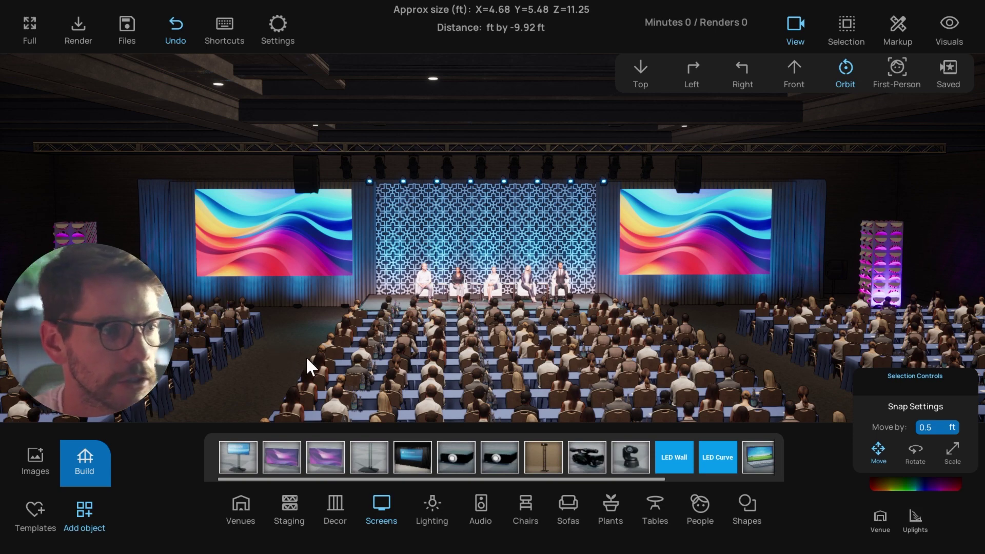
# Measure the full width of the venue along its front wall with the Ruler in the top view.
pyautogui.scroll(-2, 416, 353)
pyautogui.scroll(-1, 481, 309)
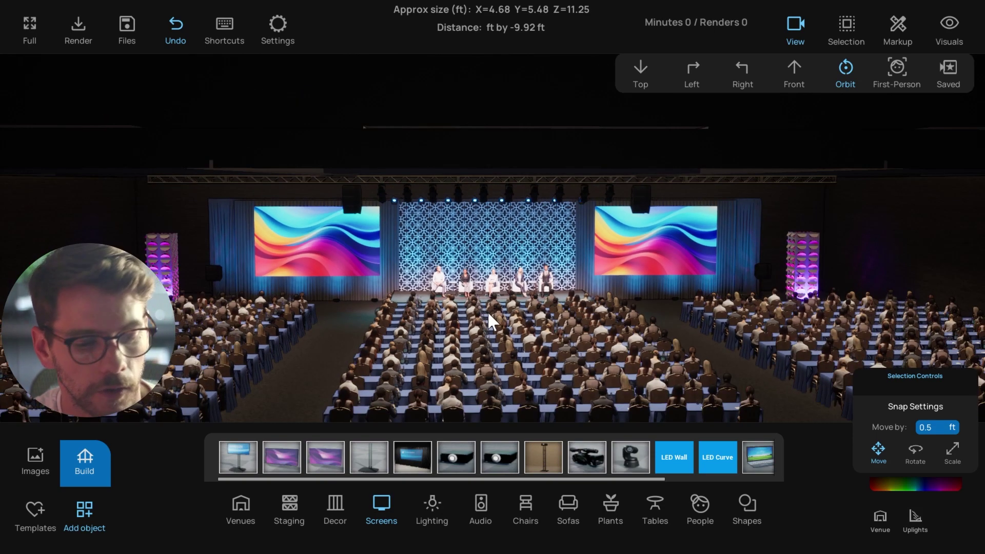
pyautogui.press('t')
pyautogui.scroll(-2, 487, 311)
pyautogui.moveTo(451, 295); pyautogui.dragTo(433, 288, button='middle')
pyautogui.scroll(-2, 536, 191)
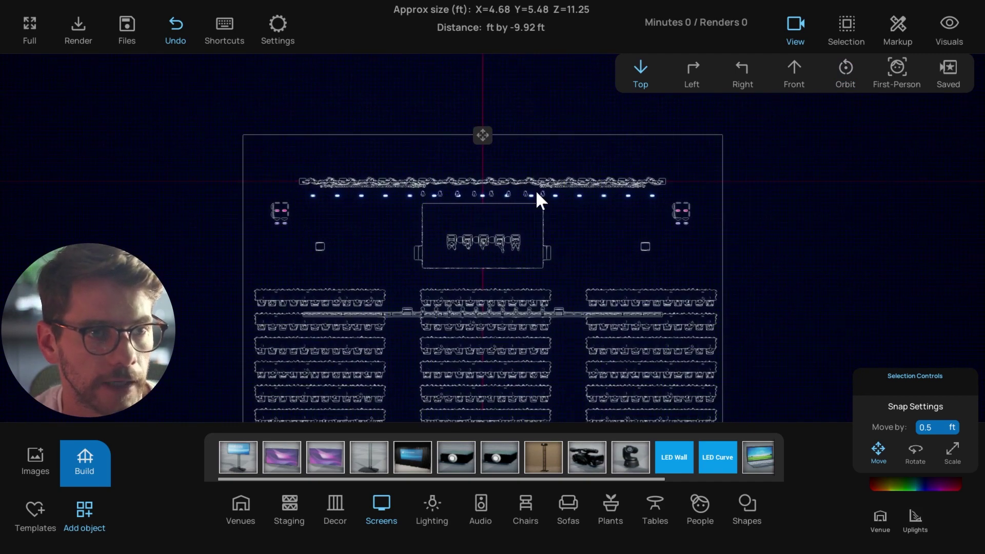
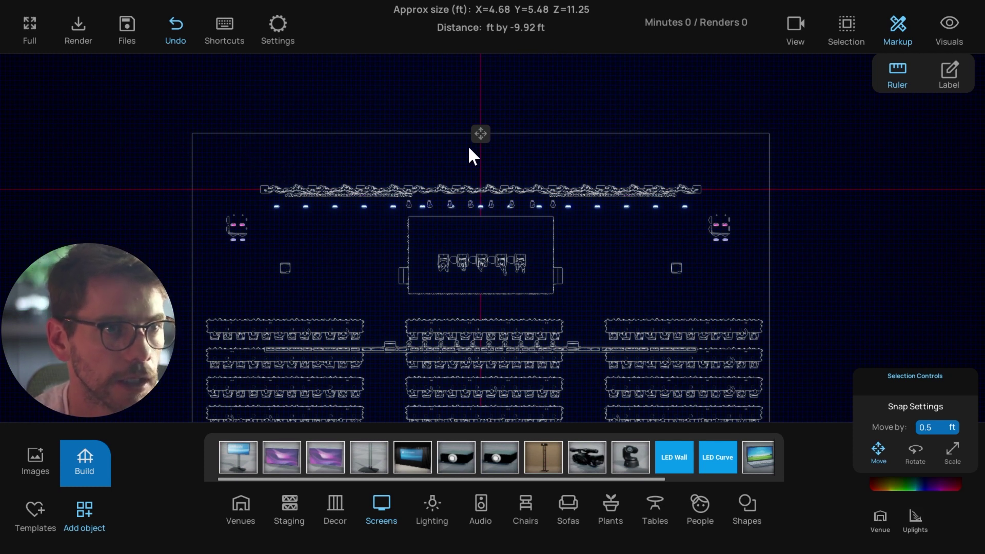
pyautogui.moveTo(420, 169); pyautogui.dragTo(432, 166)
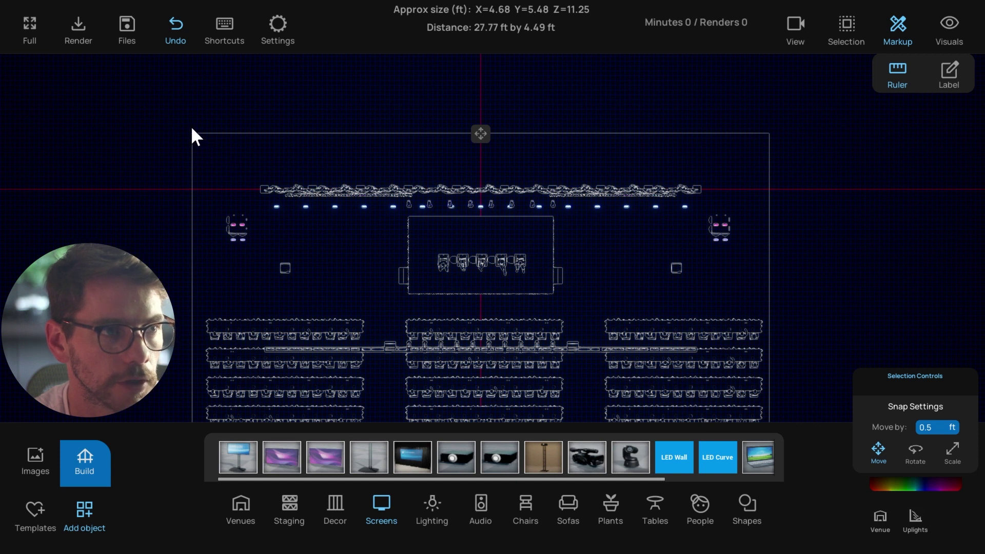
pyautogui.moveTo(191, 127); pyautogui.dragTo(768, 127)
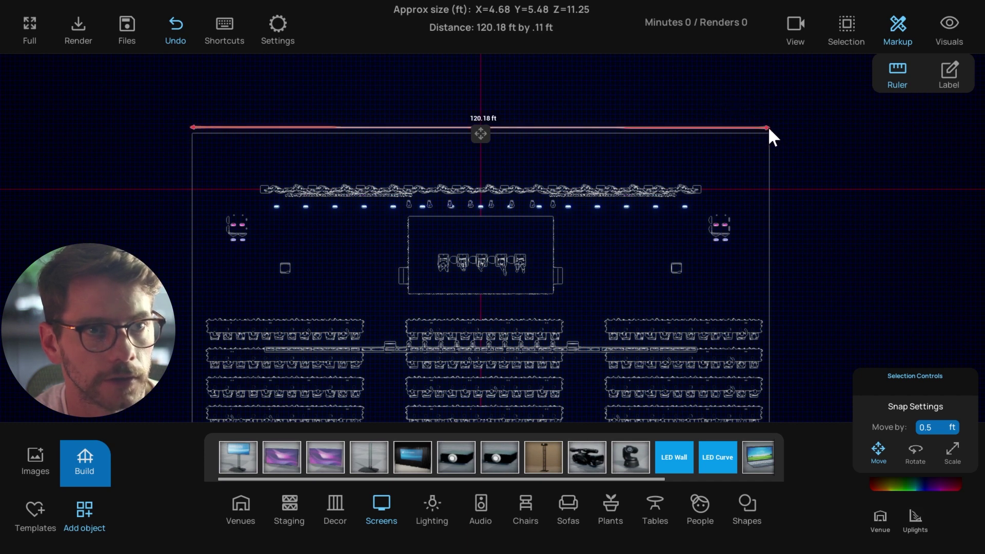
pyautogui.scroll(1, 624, 129)
pyautogui.moveTo(572, 121); pyautogui.dragTo(579, 134, button='middle')
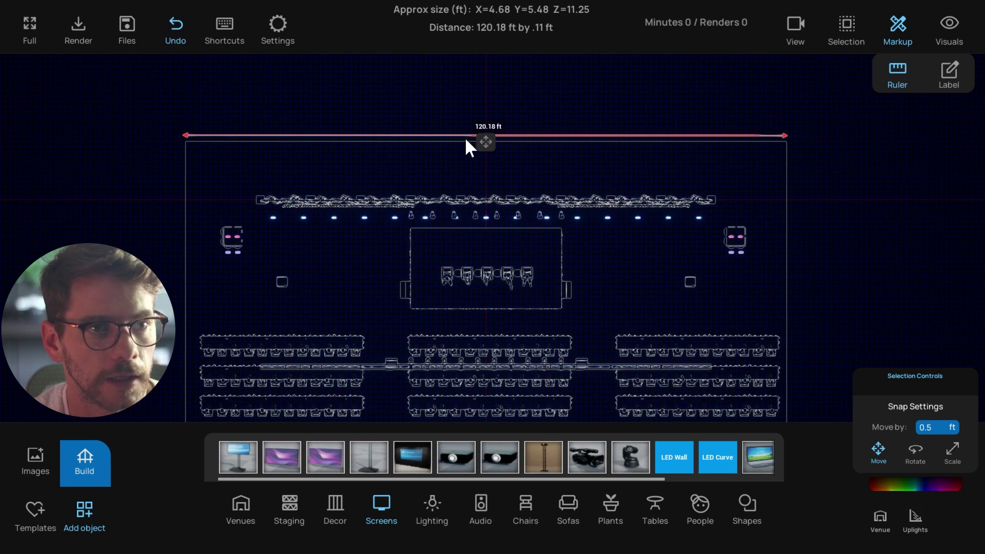
pyautogui.scroll(-1, 497, 142)
pyautogui.moveTo(447, 158); pyautogui.dragTo(550, 130, button='middle')
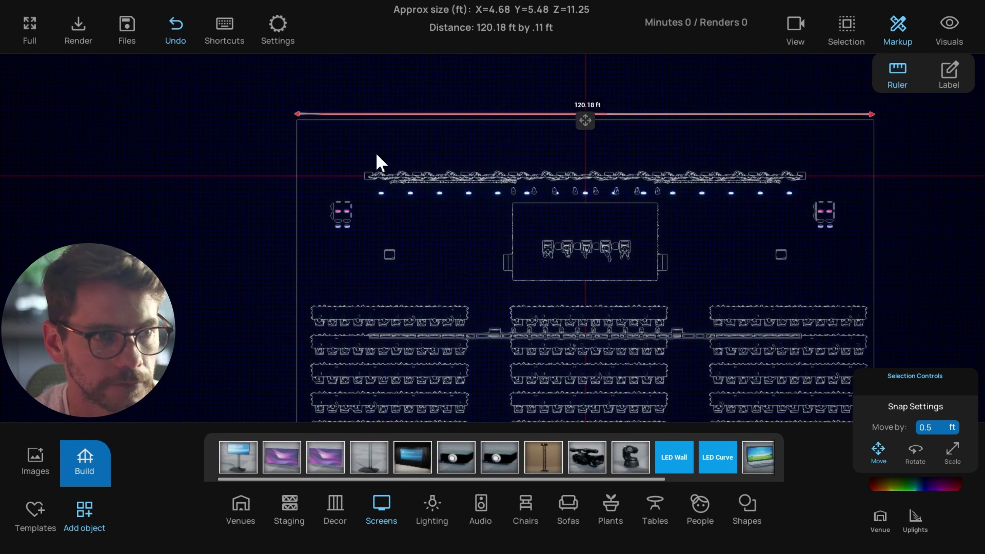
# Add Ruler dimensions from the venue's front wall back to the lit column, the stage and the long truss over the seating.
pyautogui.scroll(1, 390, 152)
pyautogui.moveTo(367, 153); pyautogui.dragTo(409, 123, button='middle')
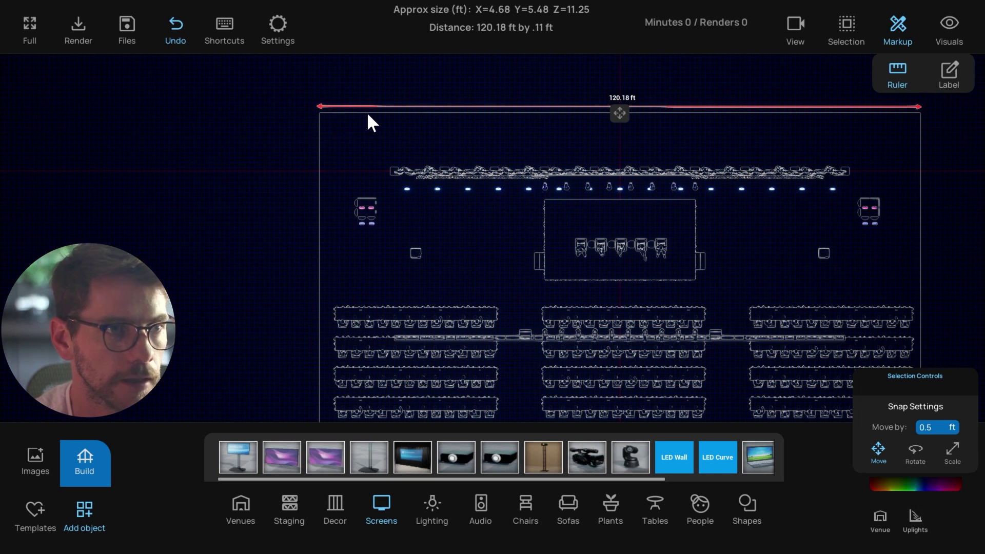
pyautogui.moveTo(368, 114); pyautogui.dragTo(367, 197)
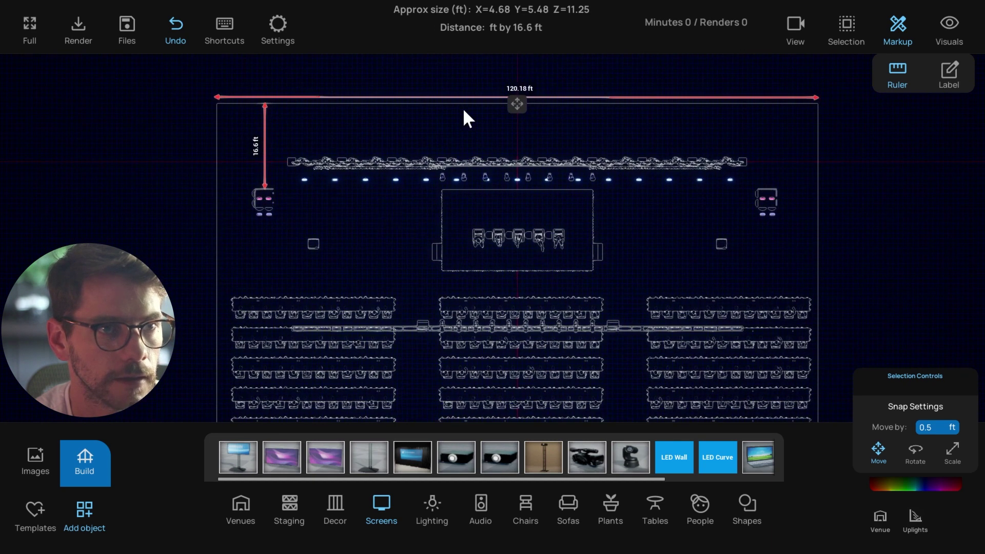
pyautogui.moveTo(444, 128); pyautogui.dragTo(445, 189)
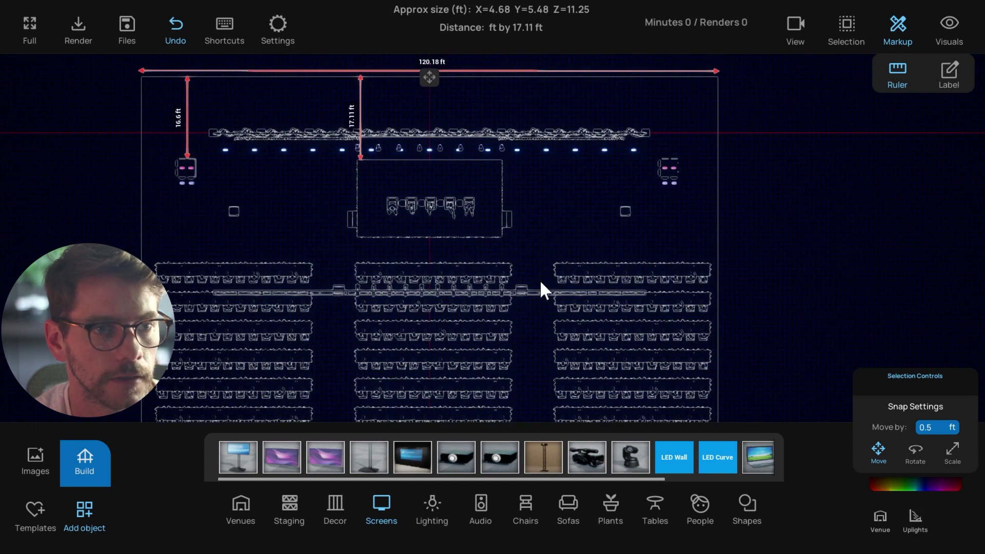
pyautogui.moveTo(545, 78); pyautogui.dragTo(546, 291)
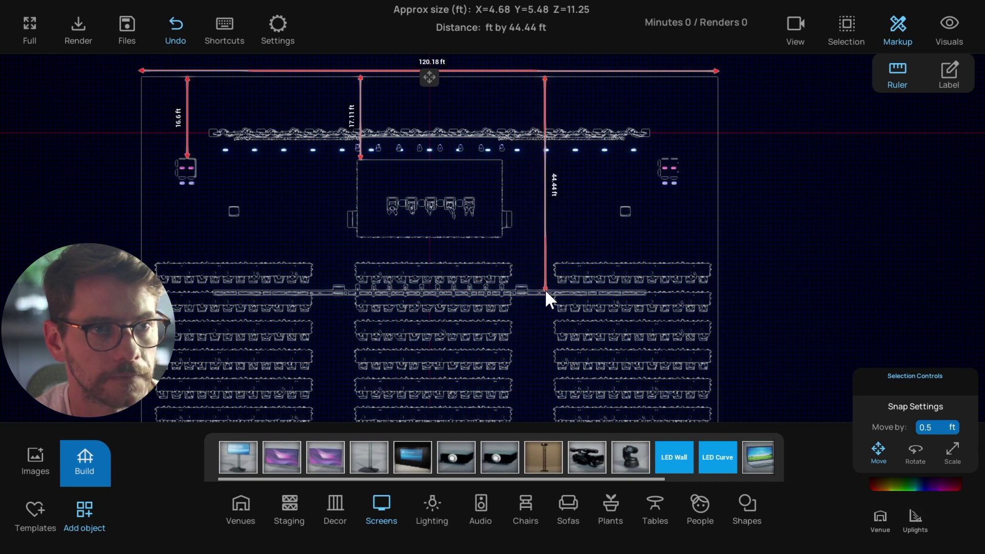
# Dimension the full length of the long truss spanning the front seating rows and stop measuring.
pyautogui.moveTo(383, 302); pyautogui.dragTo(421, 269, button='middle')
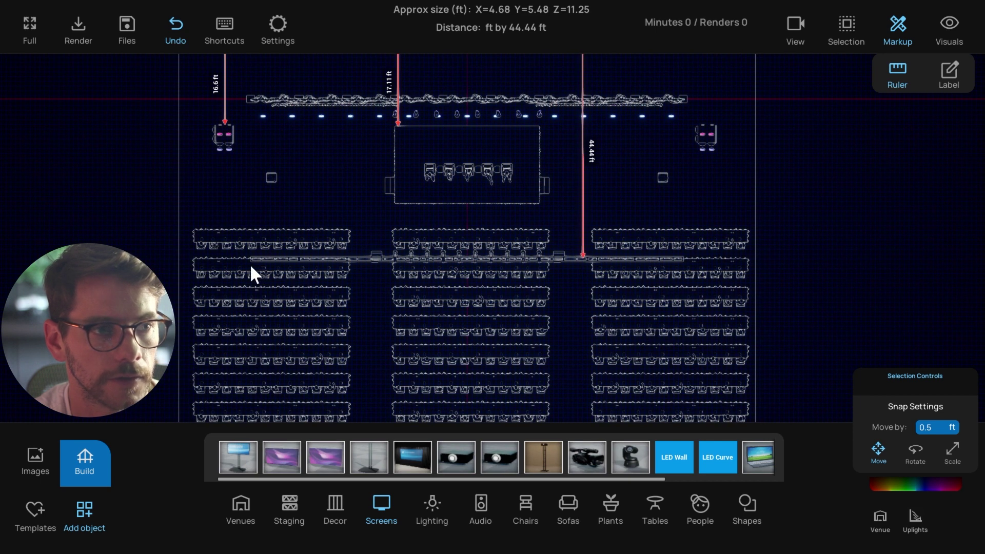
pyautogui.moveTo(250, 264); pyautogui.dragTo(683, 266)
pyautogui.click(892, 77)
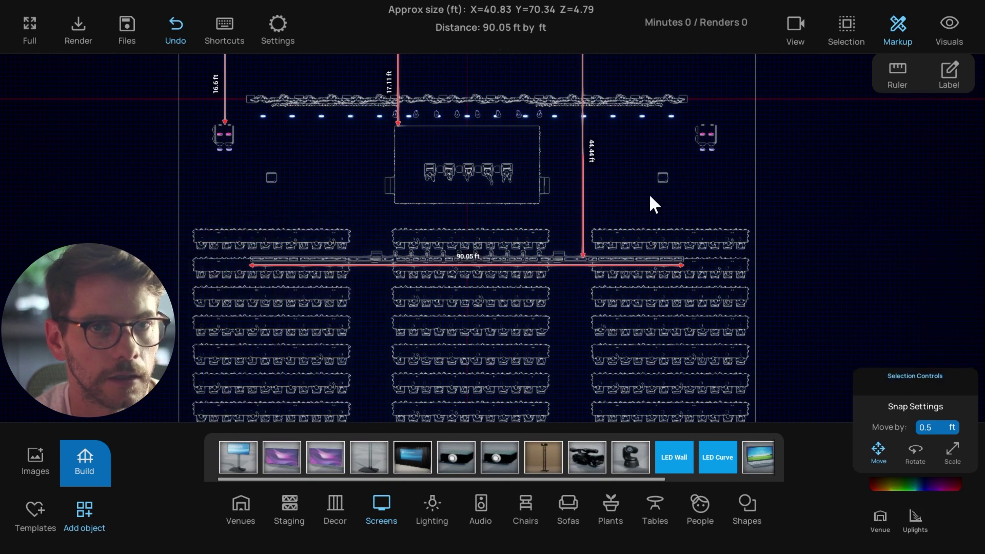
pyautogui.click(488, 265)
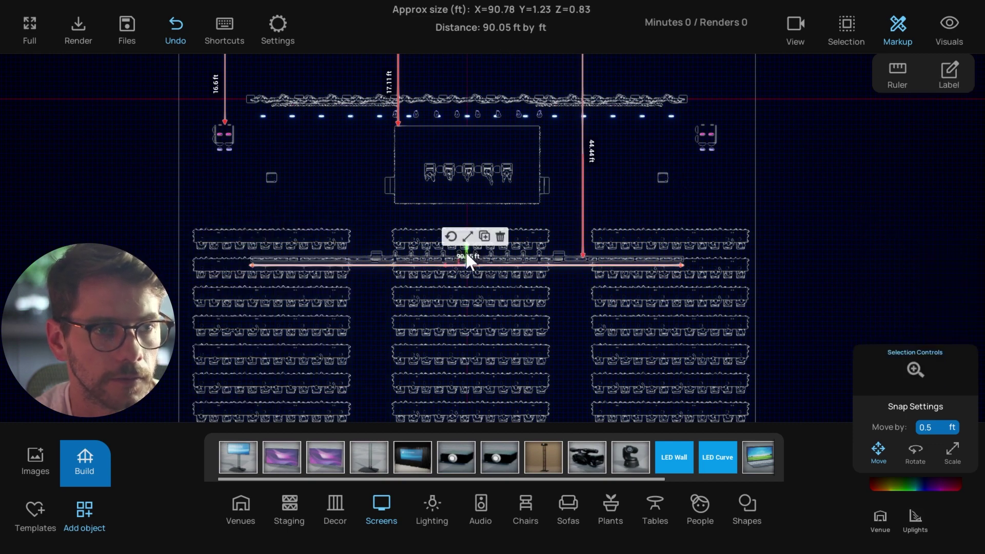
pyautogui.click(403, 210)
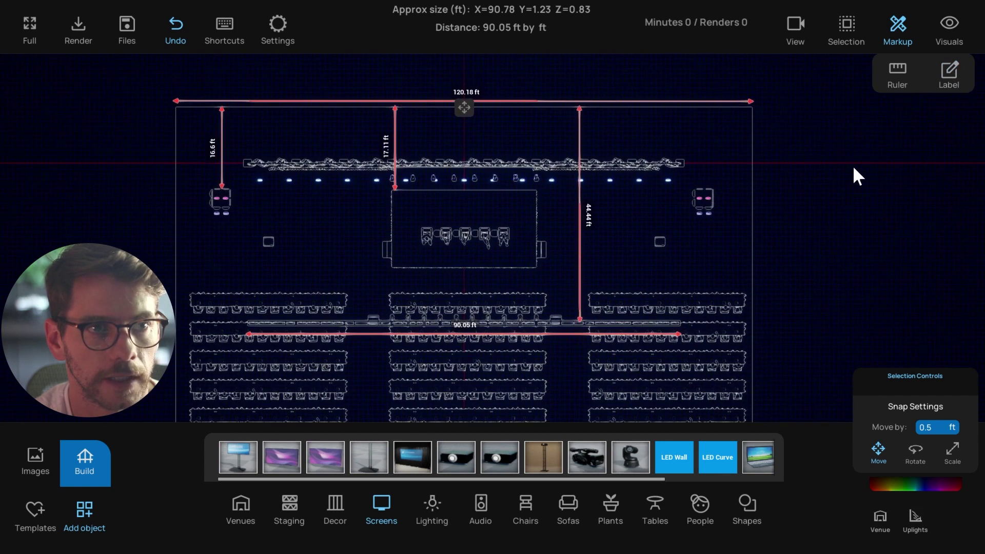
# Add a text label and move it onto the stage area.
pyautogui.click(84, 509)
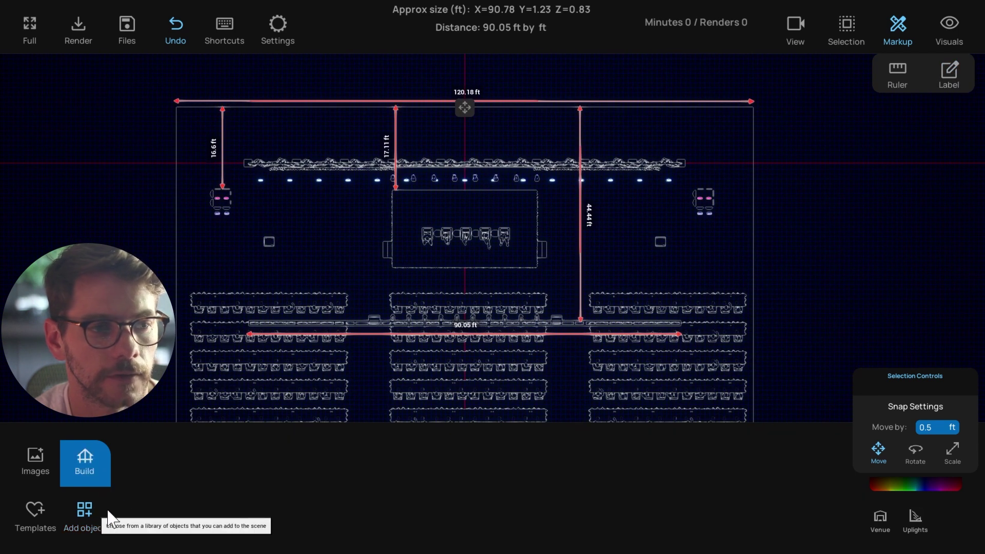
pyautogui.click(950, 71)
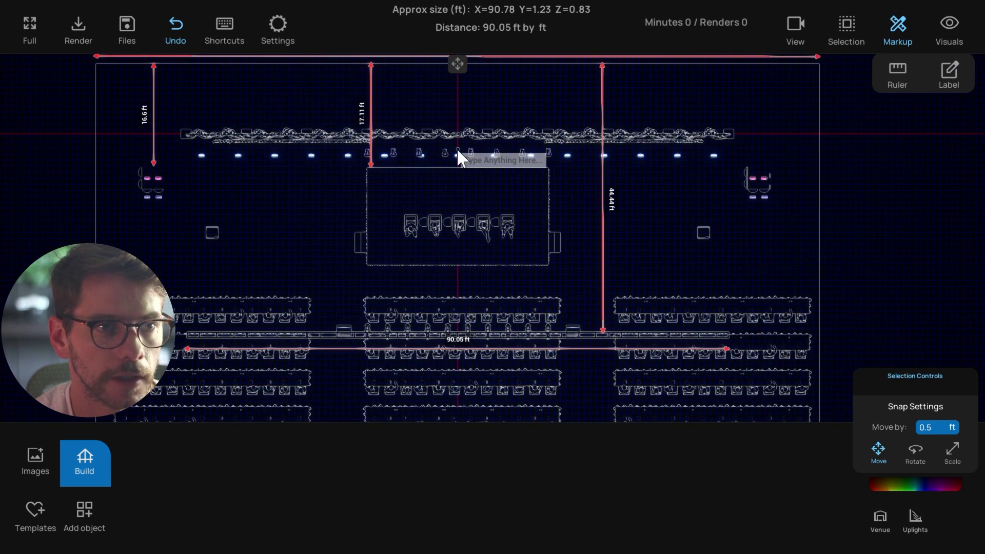
pyautogui.click(457, 148)
pyautogui.moveTo(435, 149); pyautogui.dragTo(407, 192)
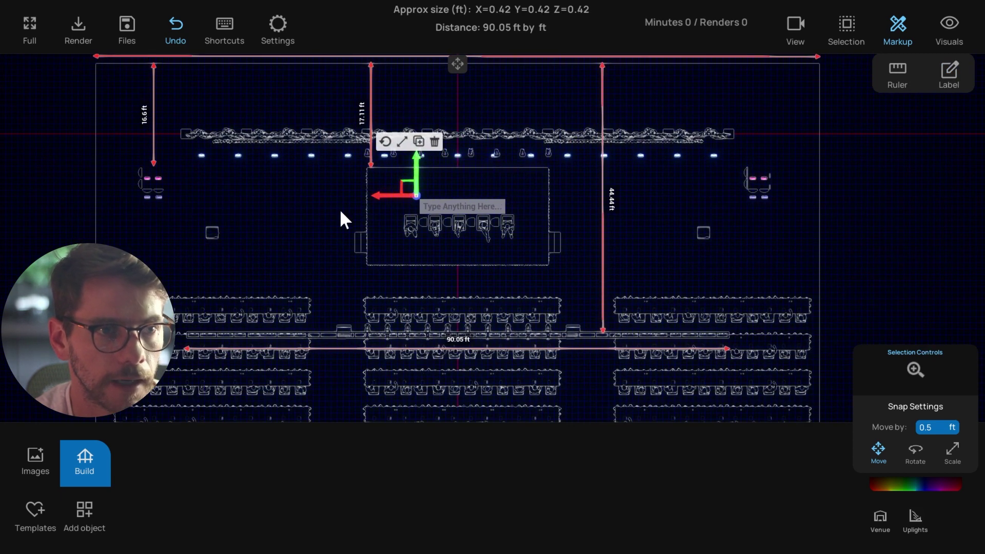
pyautogui.click(416, 194)
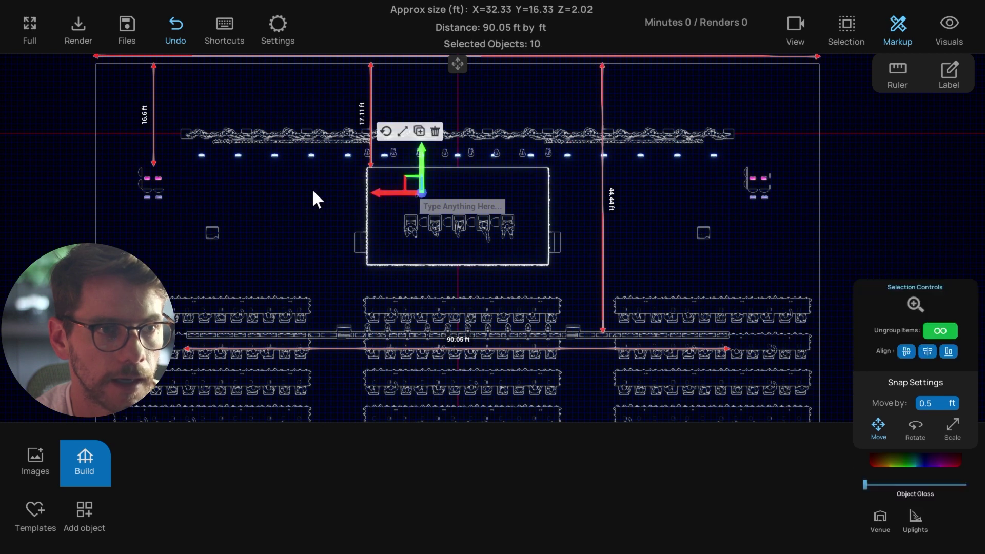
pyautogui.click(312, 189)
pyautogui.click(416, 194)
pyautogui.click(329, 192)
# Adjust the label's position above the stage chairs and set its text to "Stage size is blank".
pyautogui.scroll(2, 346, 186)
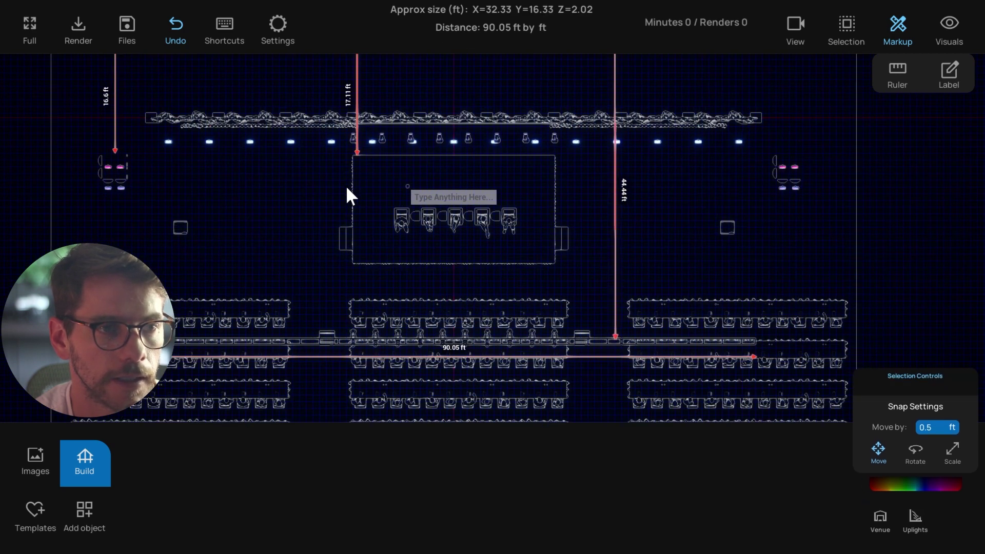
pyautogui.moveTo(346, 186); pyautogui.dragTo(393, 192, button='middle')
pyautogui.scroll(1, 430, 192)
pyautogui.click(450, 180)
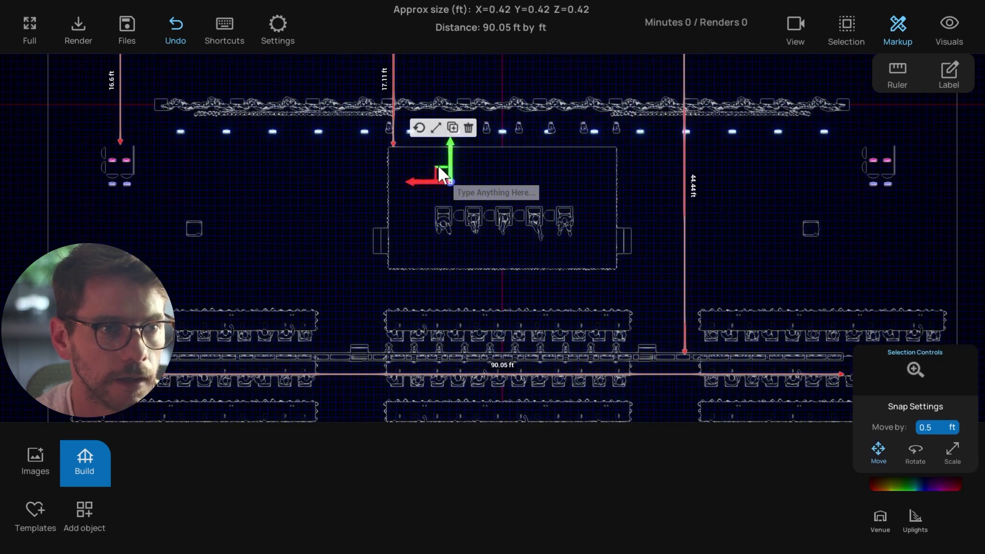
pyautogui.moveTo(447, 179)
pyautogui.mouseDown()
pyautogui.moveTo(408, 170)
pyautogui.moveTo(442, 161)
pyautogui.mouseUp()
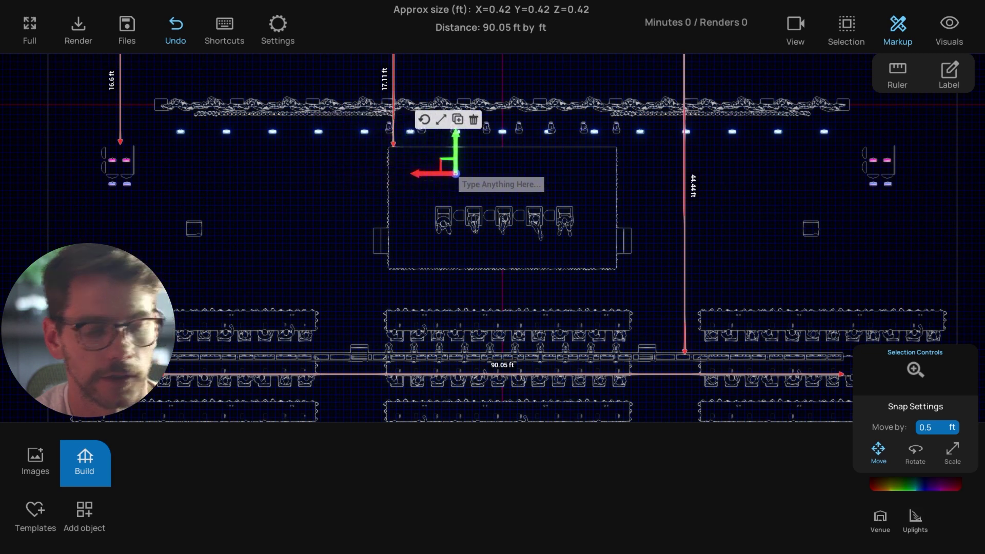
pyautogui.write('Stage size is blank')
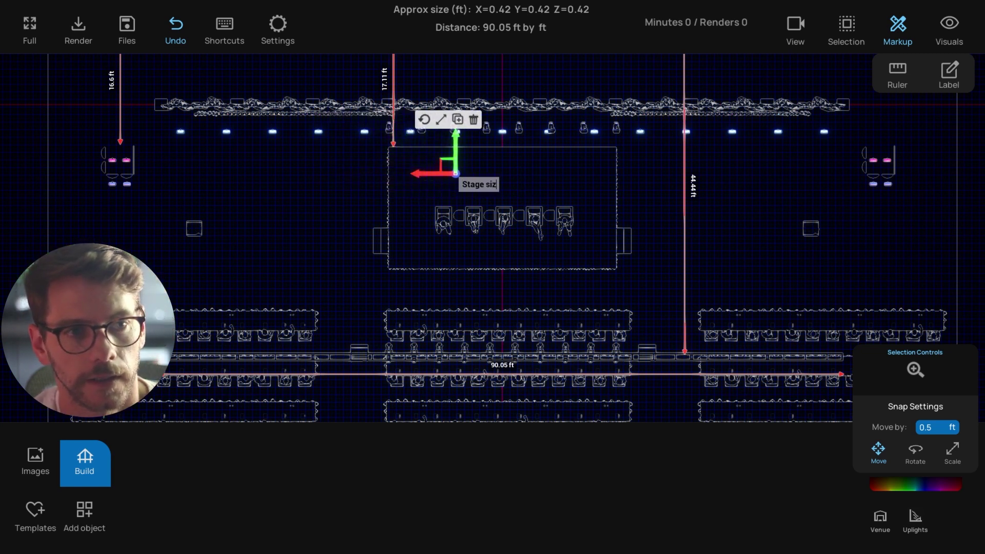
pyautogui.click(336, 196)
# Add a second text label and move it outside the venue, just beyond the front wall.
pyautogui.scroll(-3, 326, 193)
pyautogui.click(949, 74)
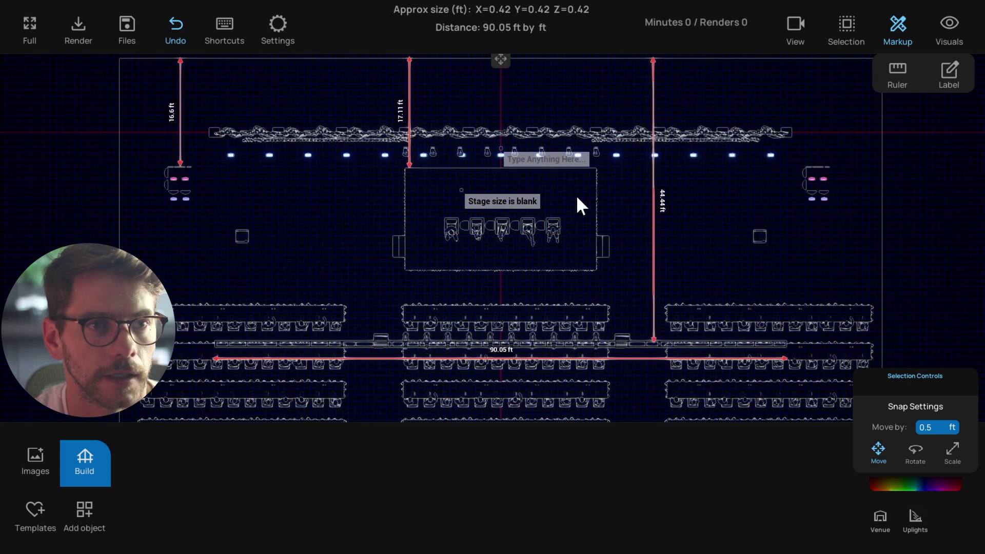
pyautogui.click(501, 149)
pyautogui.moveTo(426, 155); pyautogui.dragTo(427, 234, button='middle')
pyautogui.moveTo(489, 219); pyautogui.dragTo(671, 96)
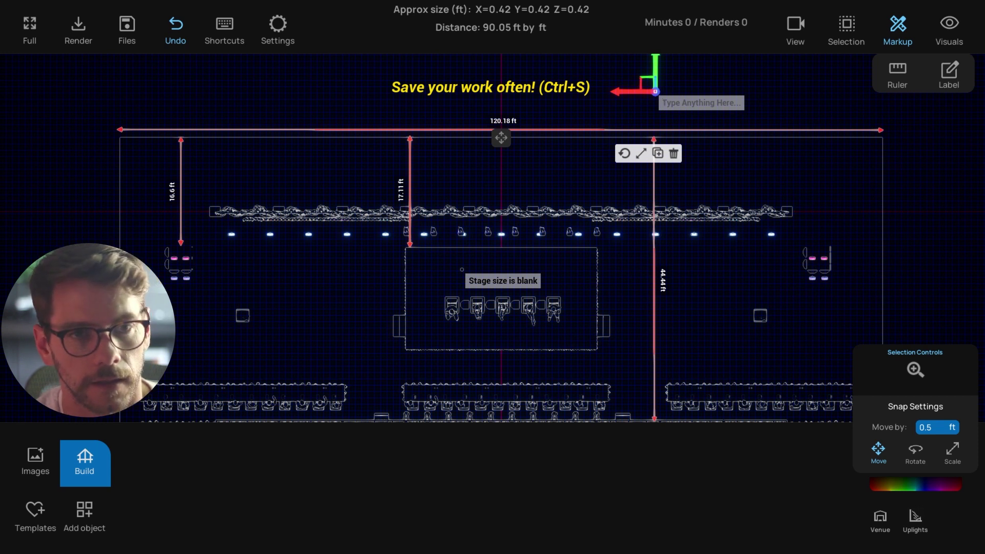
# Fill the label outside the front wall with "Venue room name is blank" and a second line reading "more info here".
pyautogui.write('Venue')
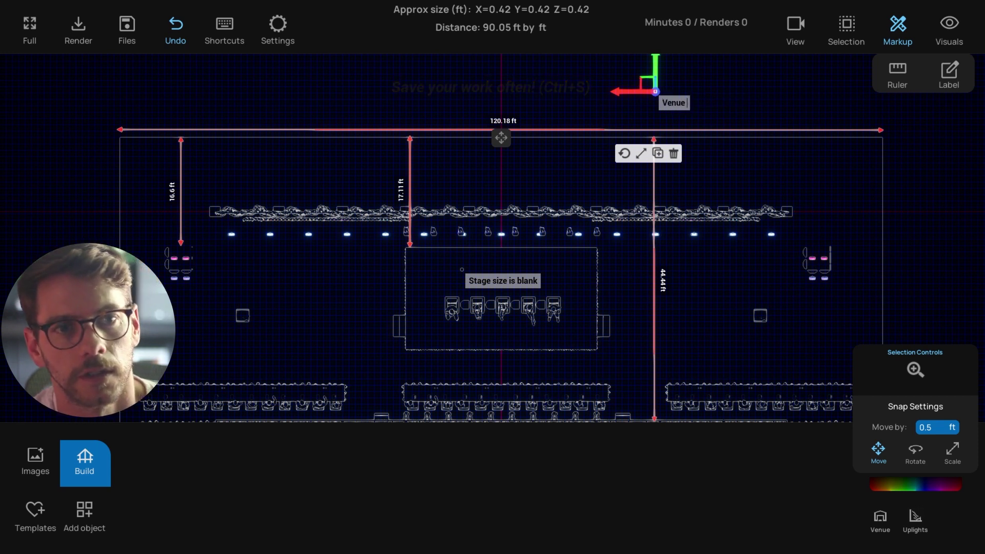
pyautogui.write(' room name is')
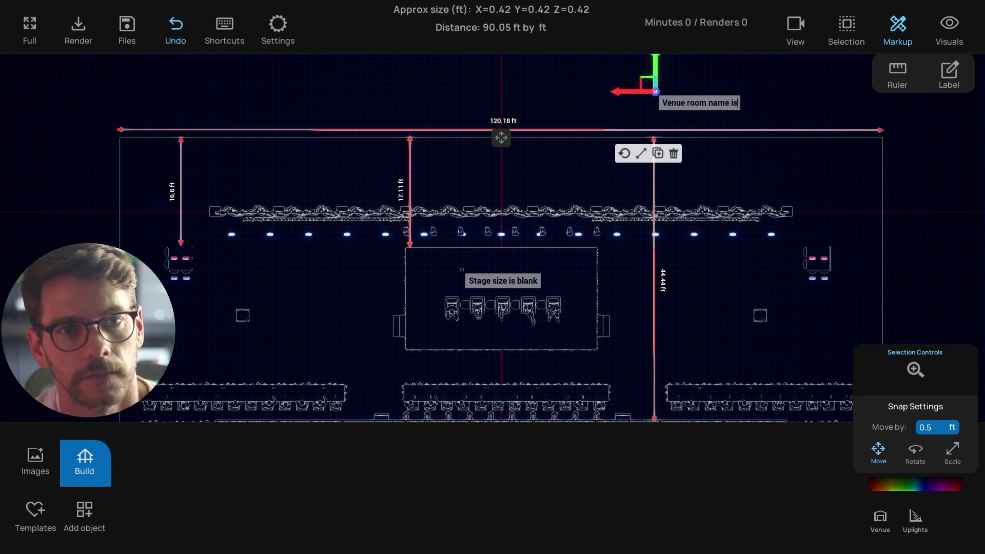
pyautogui.write('s blank')
pyautogui.press('Return')
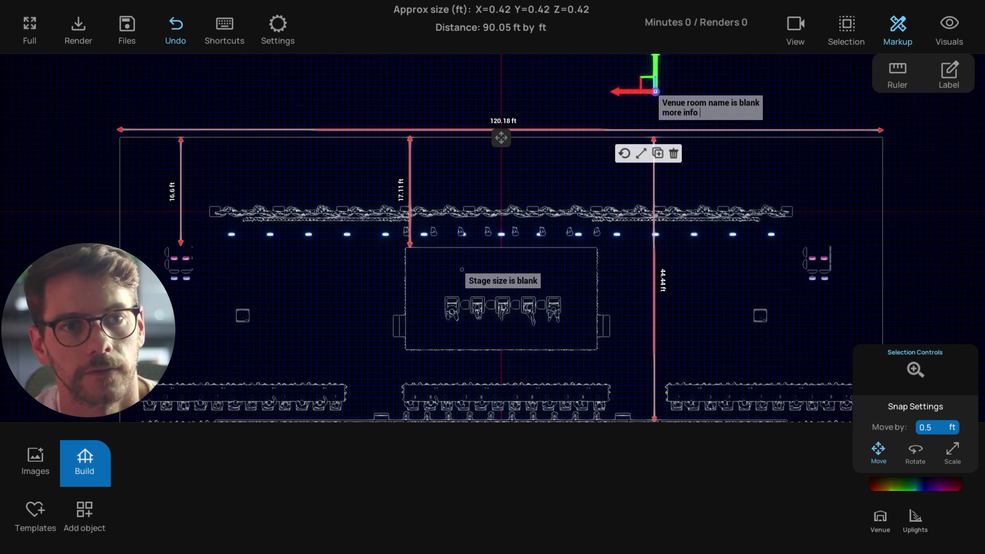
pyautogui.click(739, 138)
# Switch the grid view's color scheme from the dark blueprint to the full-color plan on a white background.
pyautogui.scroll(-5, 770, 144)
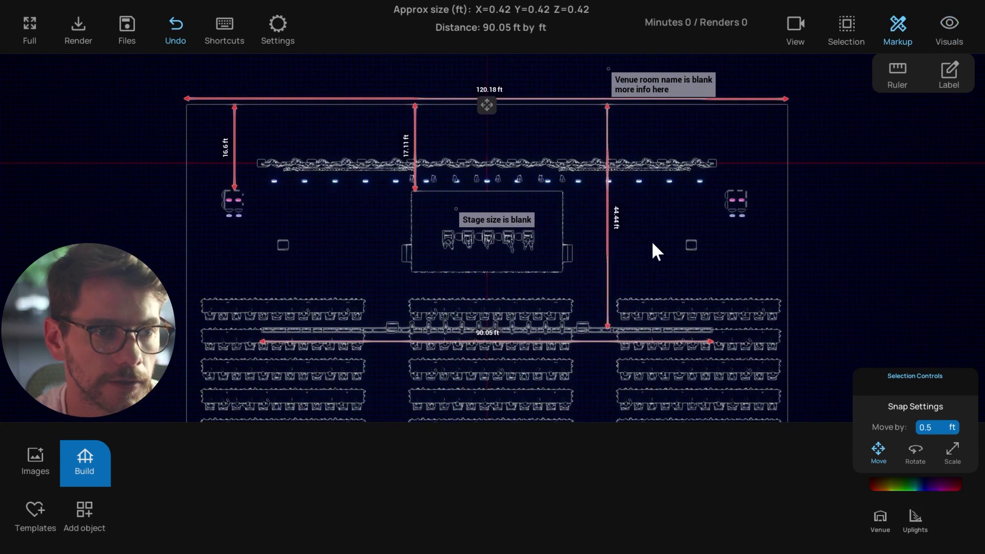
pyautogui.moveTo(652, 241)
pyautogui.mouseDown(button='middle')
pyautogui.moveTo(660, 239)
pyautogui.moveTo(635, 236)
pyautogui.mouseUp(button='middle')
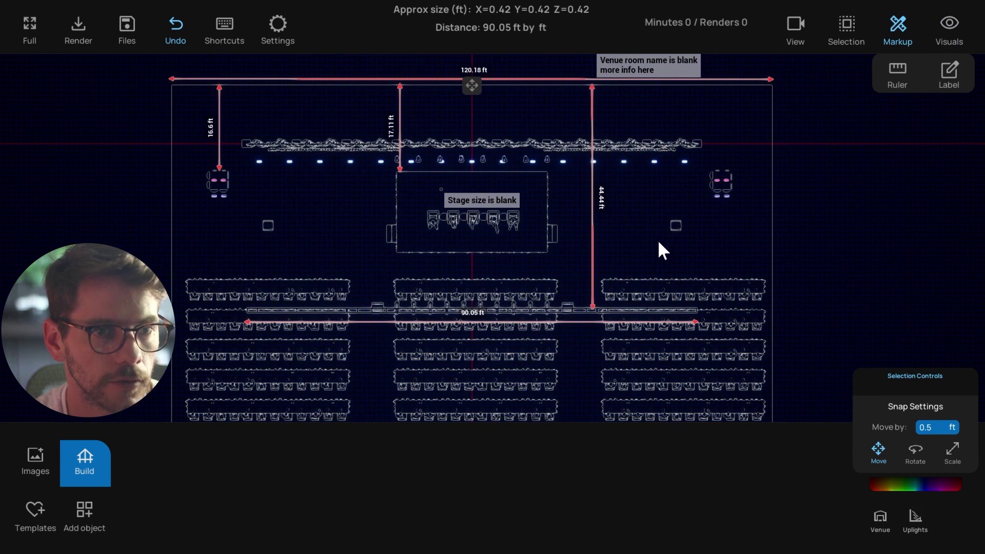
pyautogui.moveTo(672, 201); pyautogui.dragTo(670, 204, button='middle')
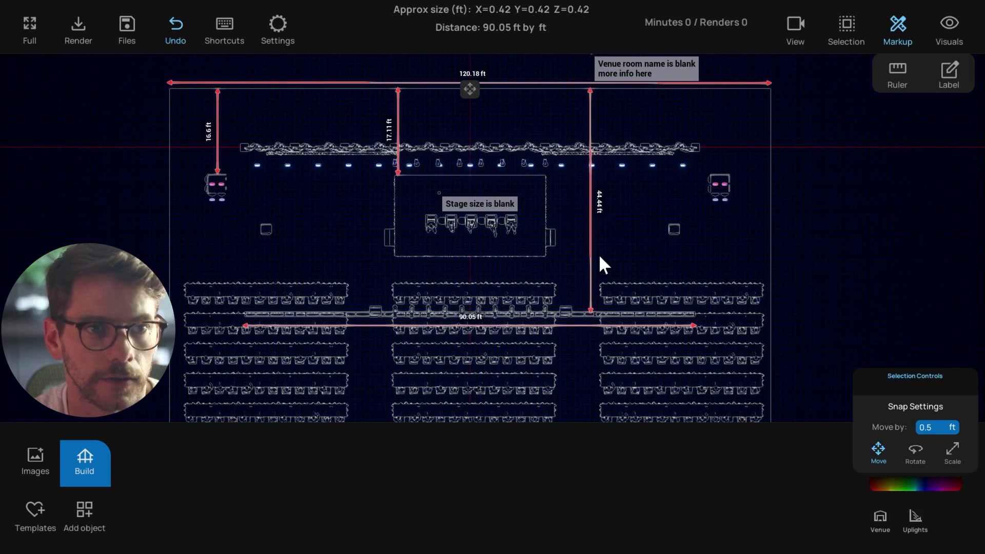
pyautogui.click(949, 26)
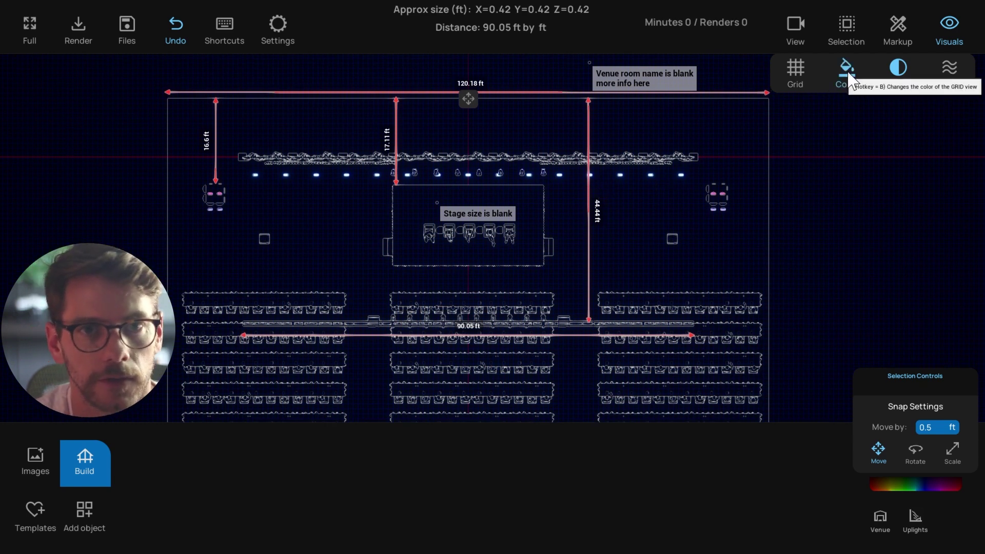
pyautogui.click(829, 75)
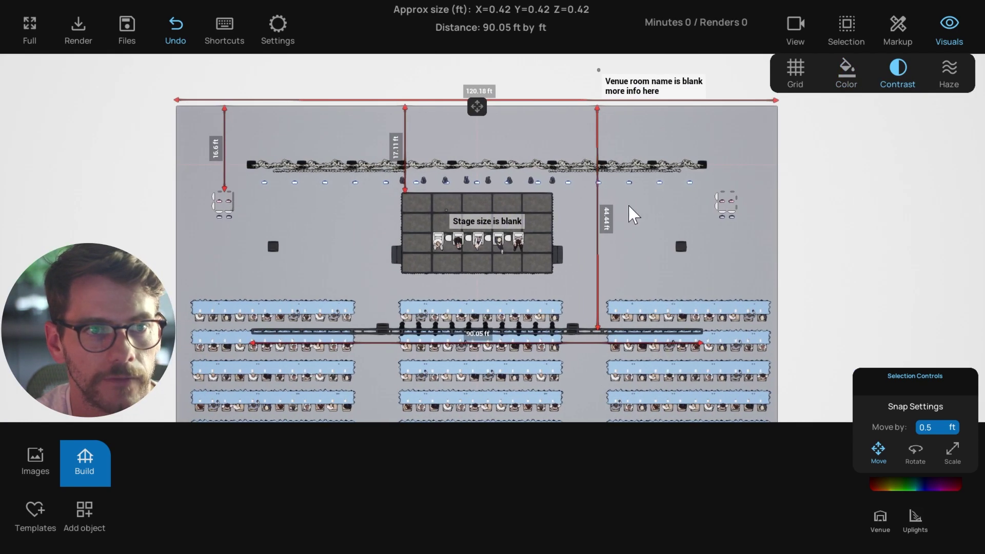
# Hide the interface to view the marked-up full-color floor plan full screen, and show the interface again.
pyautogui.scroll(1, 545, 213)
pyautogui.moveTo(545, 213); pyautogui.dragTo(537, 191, button='middle')
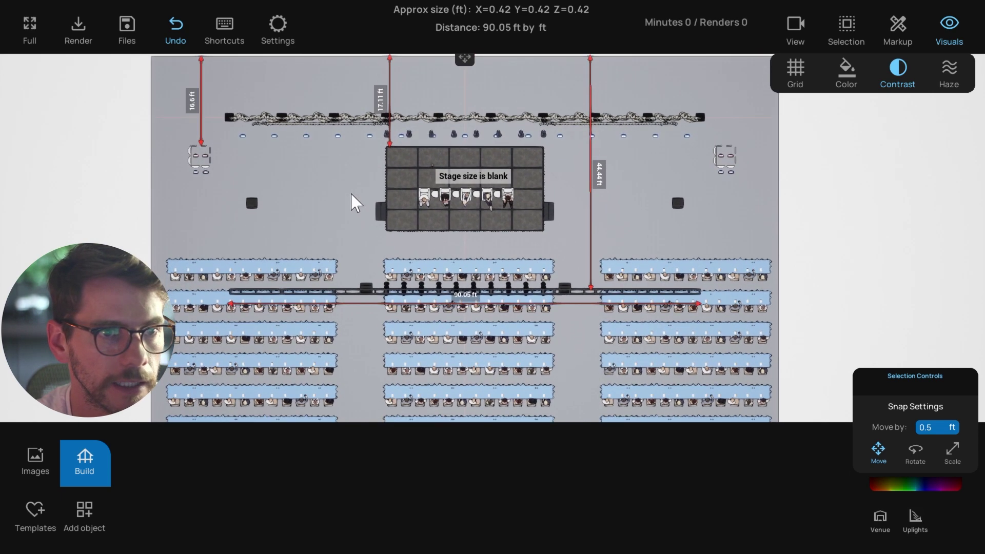
pyautogui.moveTo(720, 135); pyautogui.dragTo(711, 155, button='middle')
pyautogui.scroll(-1, 725, 156)
pyautogui.press('h')
pyautogui.scroll(2, 711, 164)
pyautogui.scroll(1, 711, 155)
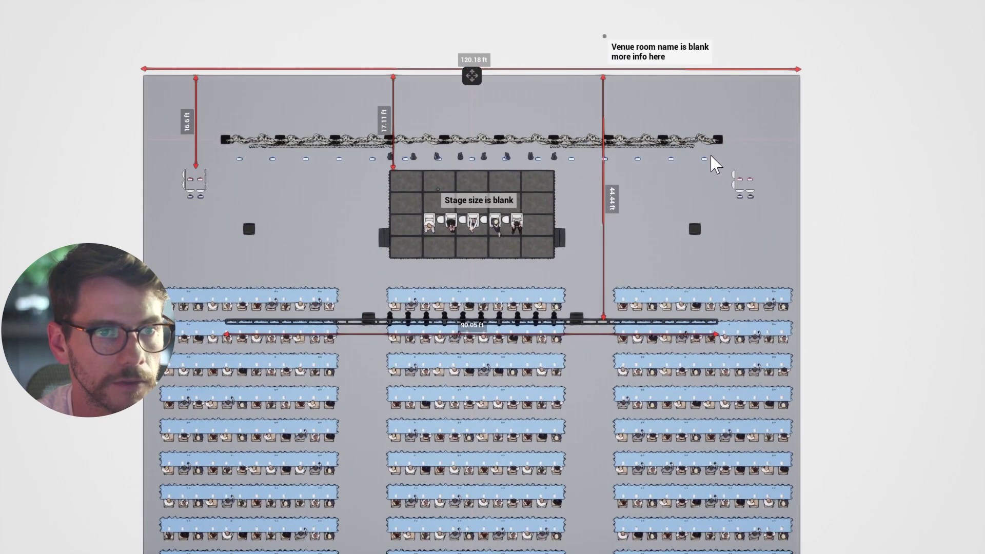
pyautogui.press('h')
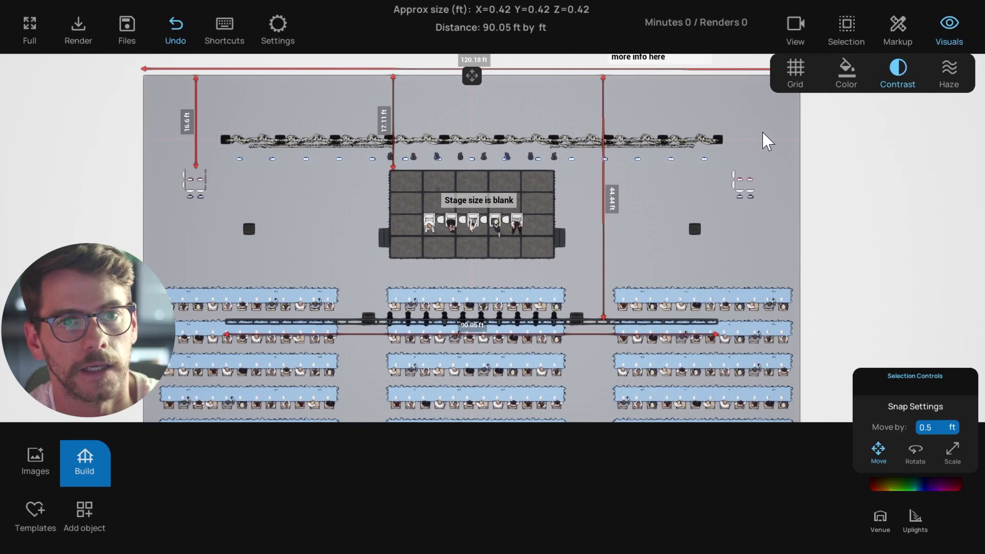
# Change the grid view's color scheme to dark outlines on a light background and preview it without the interface.
pyautogui.click(844, 72)
pyautogui.click(844, 72)
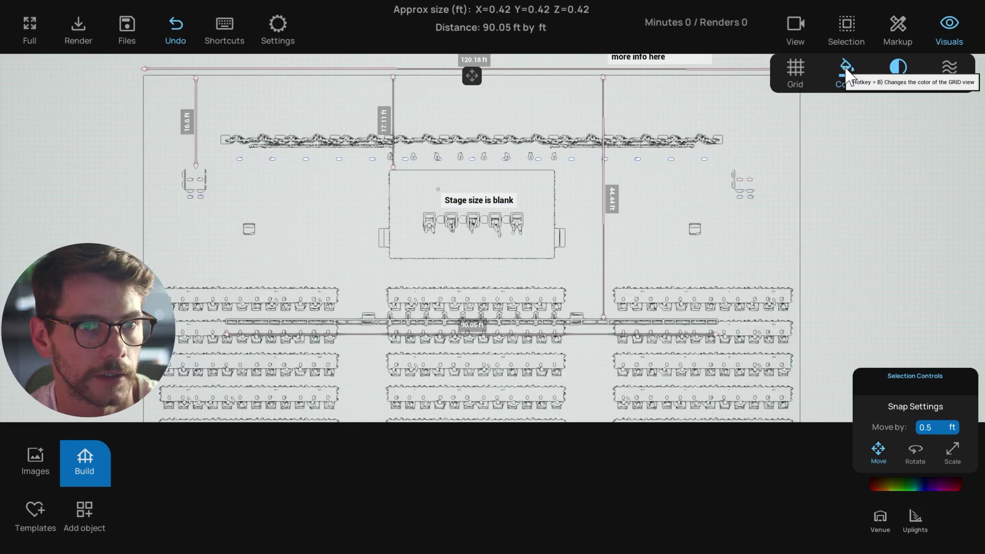
pyautogui.press('Escape')
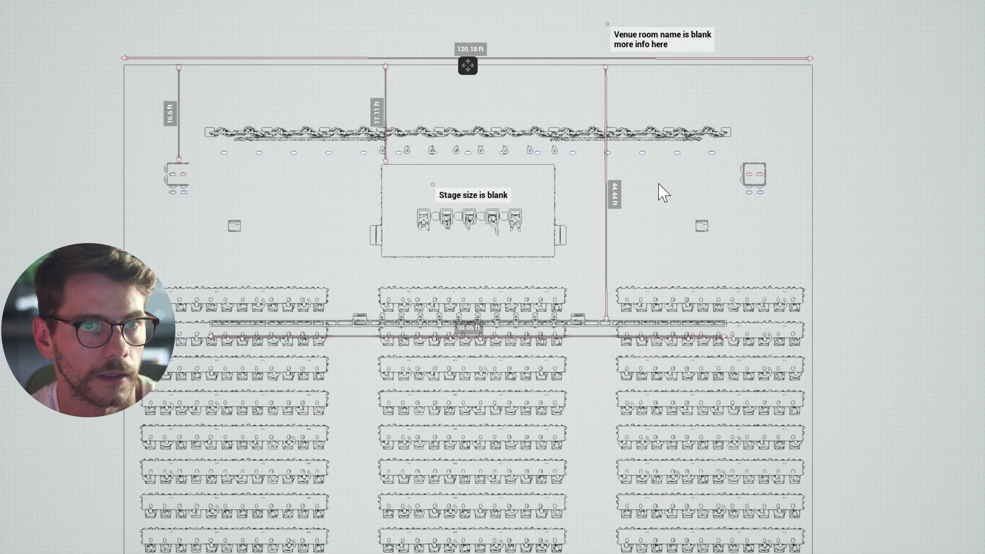
pyautogui.press('Escape')
# Review the stream quality resolution options in the settings and close them without making a change.
pyautogui.click(278, 30)
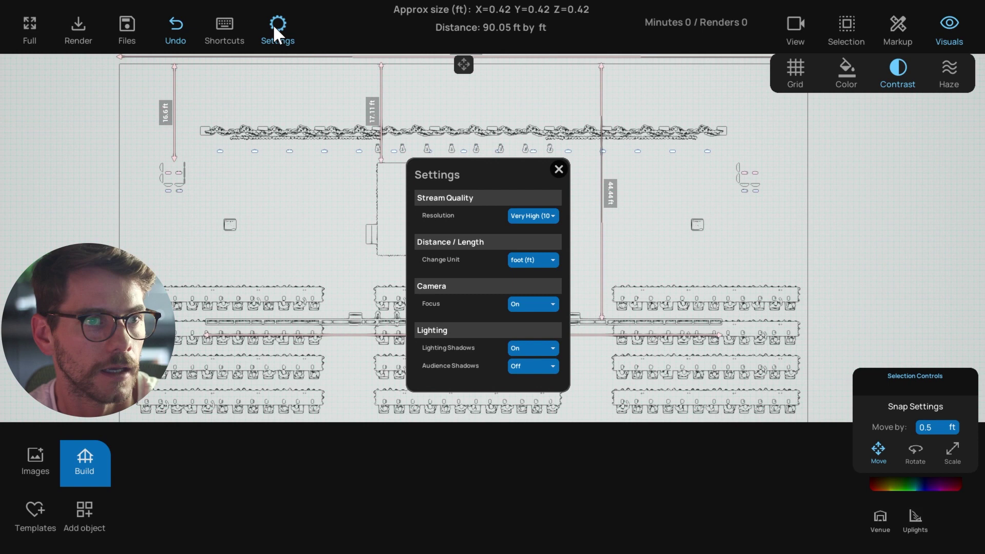
pyautogui.click(534, 215)
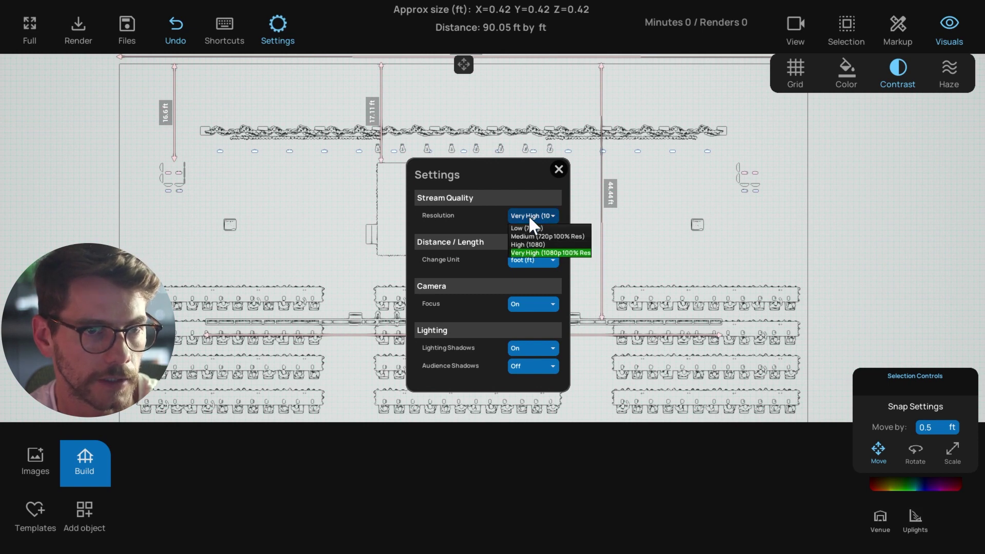
pyautogui.click(559, 169)
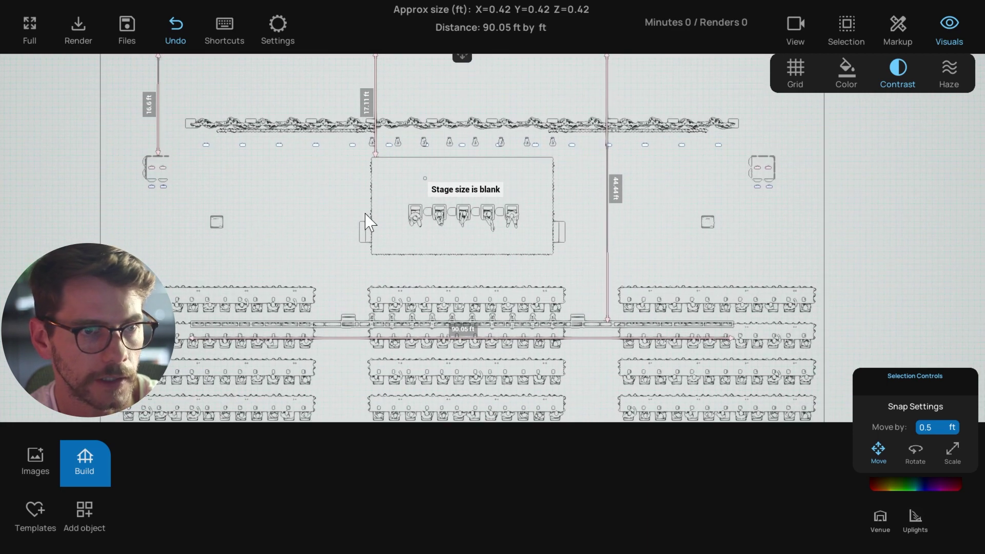
# Hide the interface to view the labelled line-drawing floor plan full screen.
pyautogui.scroll(-1, 349, 213)
pyautogui.press('Tab')
pyautogui.moveTo(347, 214); pyautogui.dragTo(350, 219, button='middle')
pyautogui.scroll(1, 345, 220)
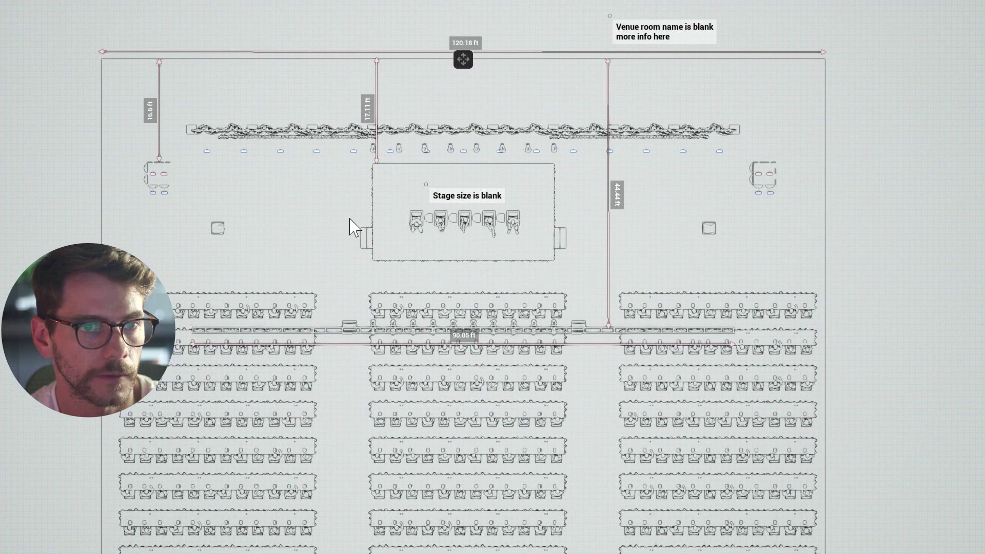
# Show the interface again, review the rendering download options, and close them without creating a render.
pyautogui.press('f')
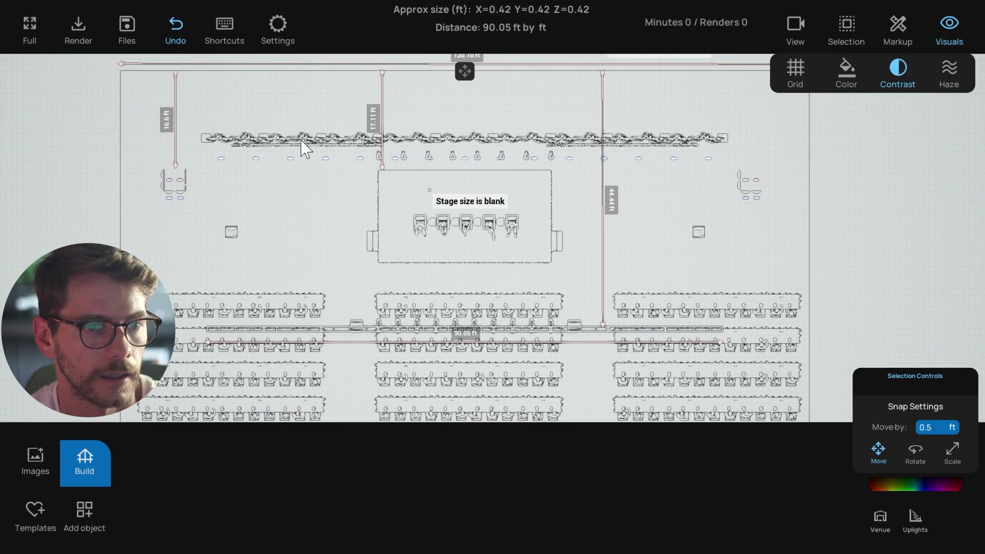
pyautogui.click(79, 34)
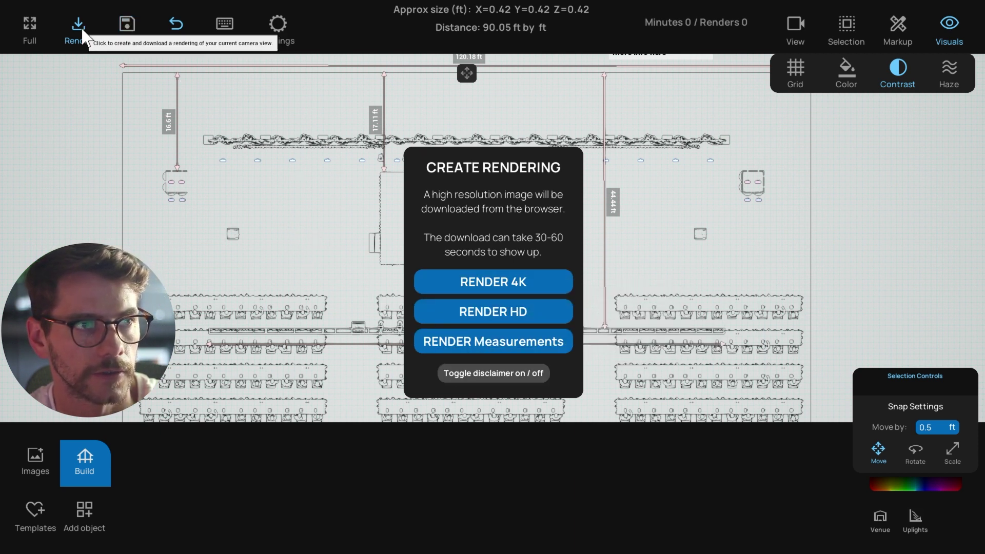
pyautogui.click(291, 201)
pyautogui.click(318, 245)
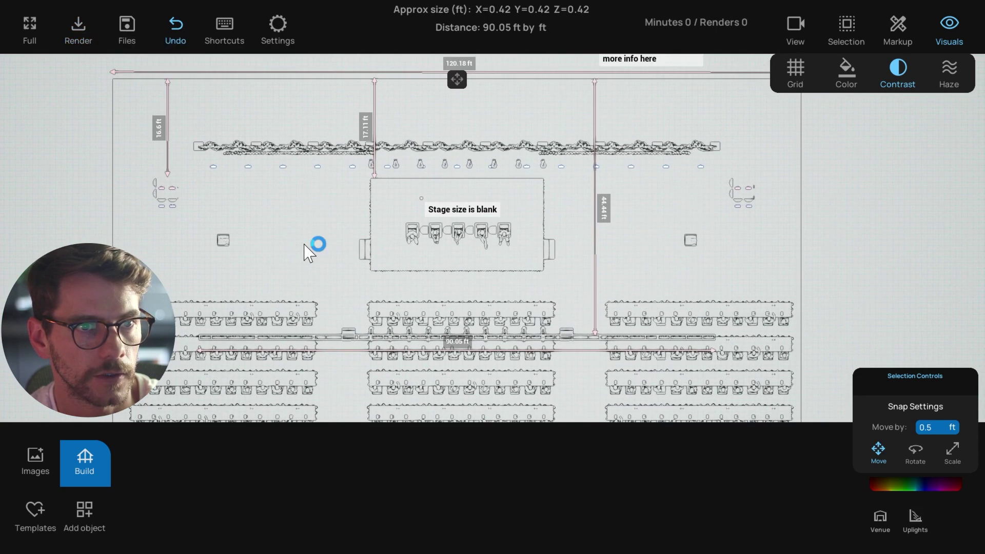
# View the line-drawing floor plan without the interface, framing the room outline, measurements and labels.
pyautogui.moveTo(325, 233); pyautogui.dragTo(332, 229)
pyautogui.scroll(1, 333, 229)
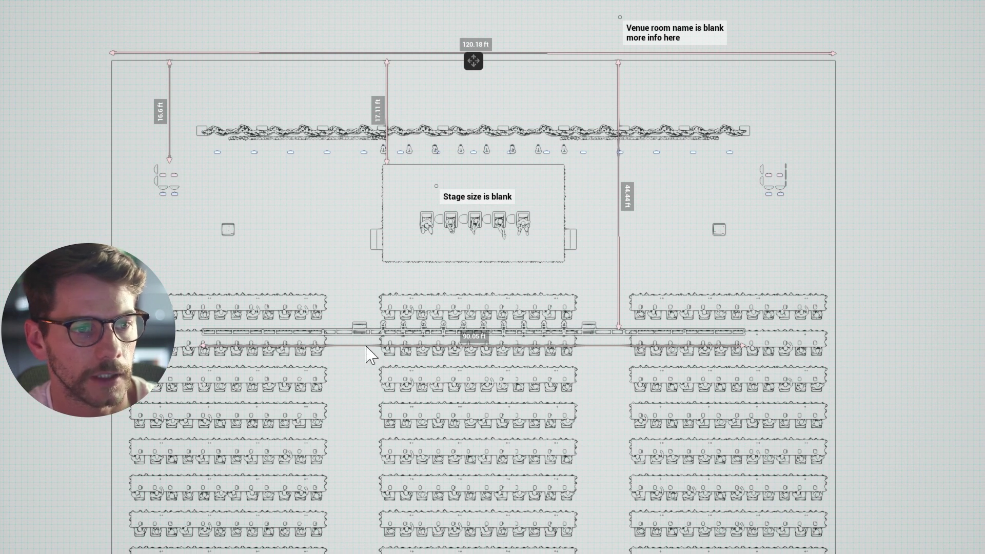
pyautogui.scroll(-1, 363, 361)
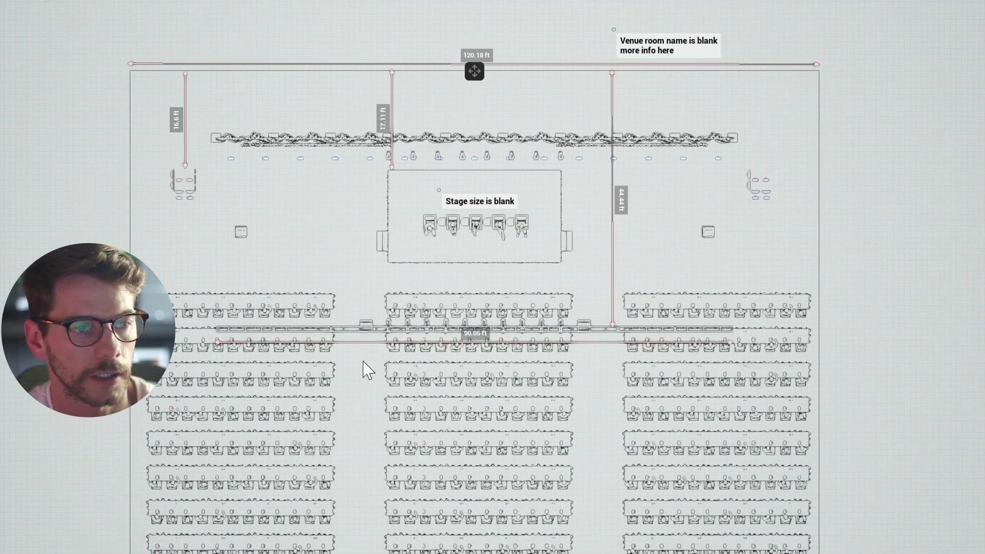
pyautogui.scroll(1, 363, 361)
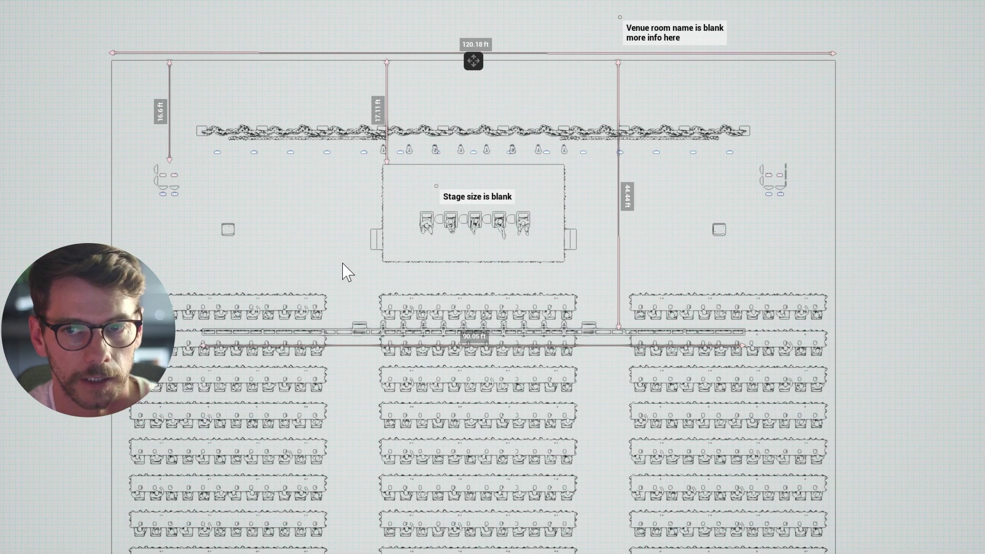